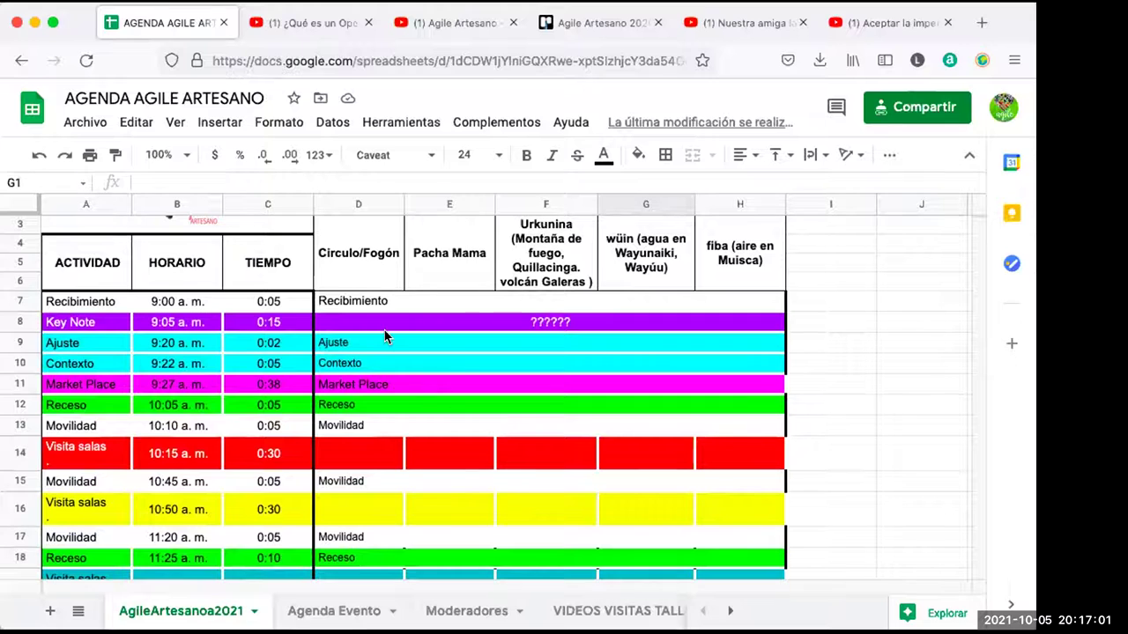
{"action": "scroll", "coordinate": [382, 357], "scroll_direction": "up", "scroll_amount": 2}
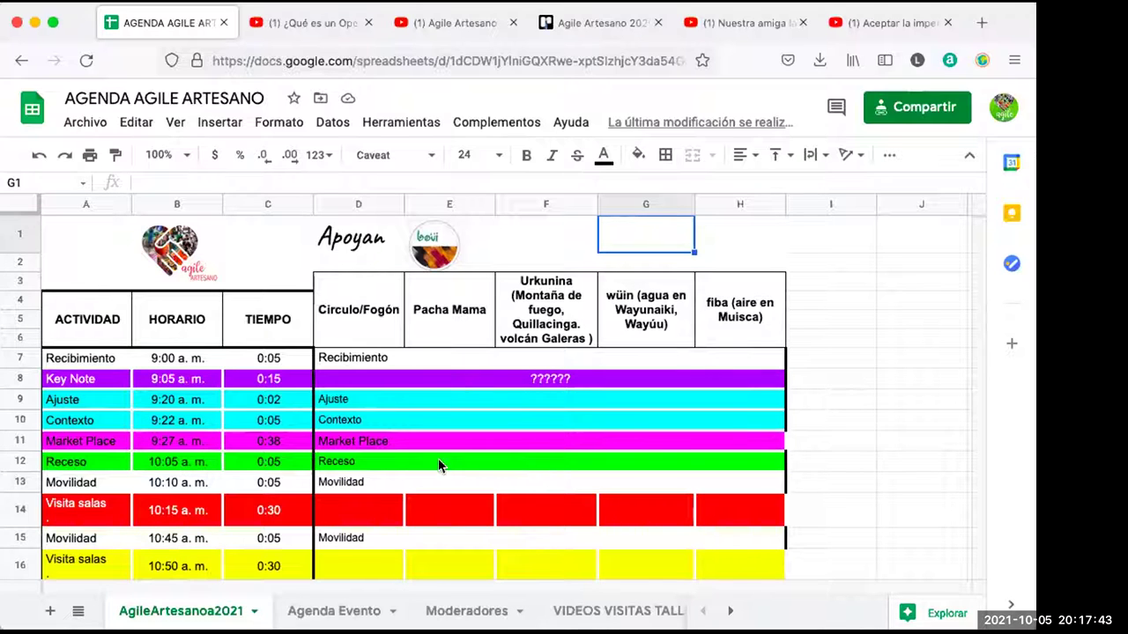
{"action": "scroll", "coordinate": [457, 391], "scroll_direction": "down", "scroll_amount": 3}
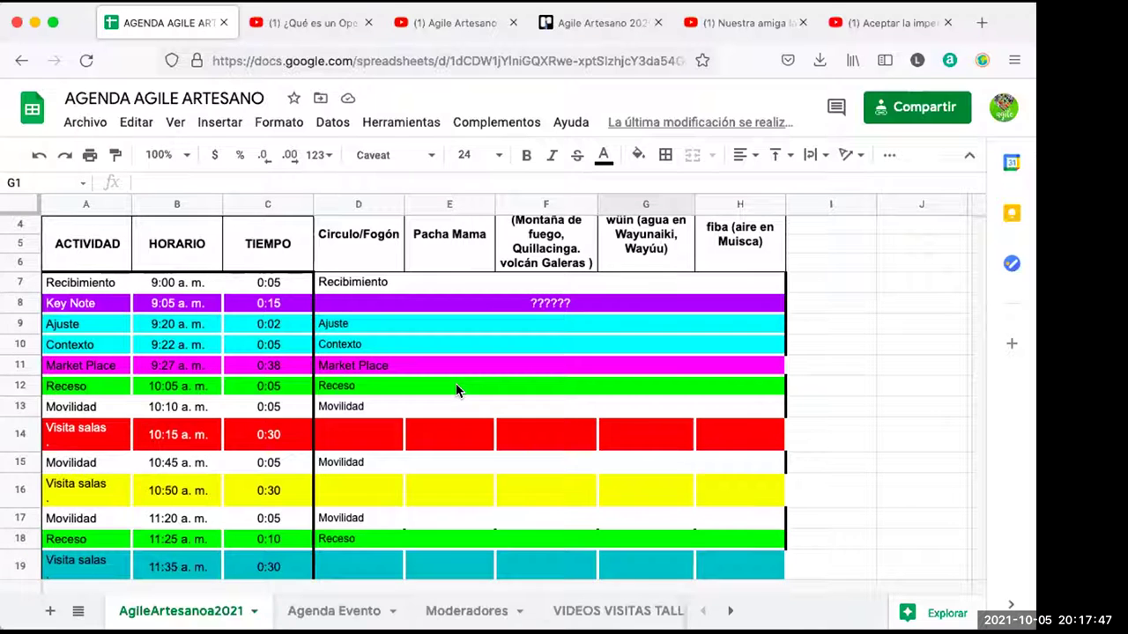
{"action": "scroll", "coordinate": [457, 390], "scroll_direction": "down", "scroll_amount": 1}
{"action": "scroll", "coordinate": [458, 391], "scroll_direction": "down", "scroll_amount": 1}
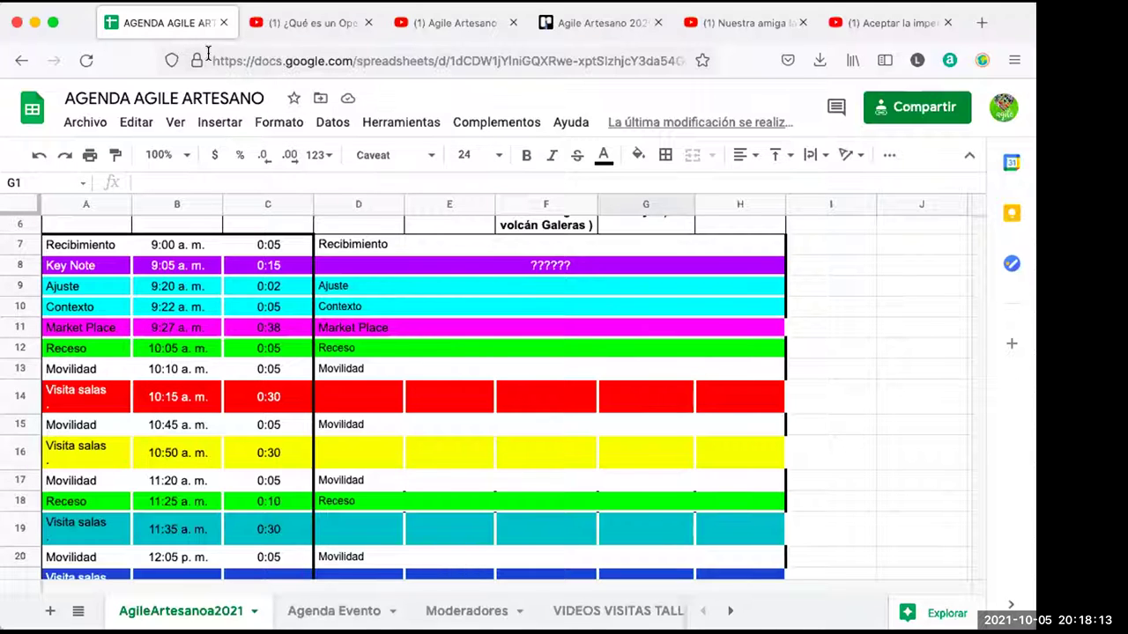
{"action": "left_click_drag", "start_coordinate": [216, 60], "coordinate": [757, 53]}
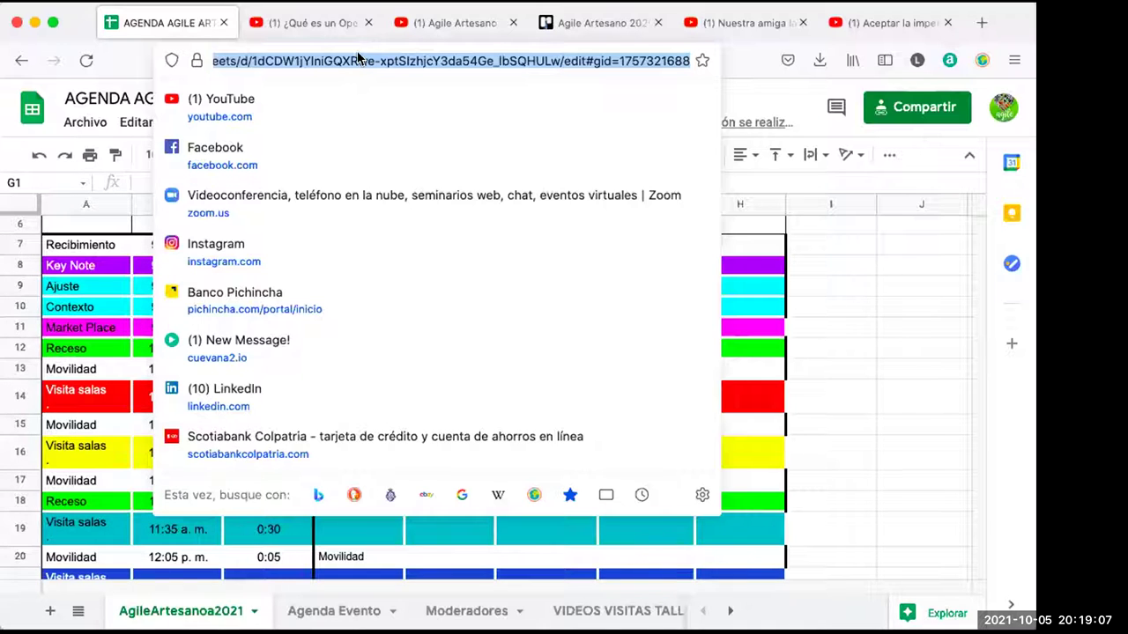
{"action": "left_click", "coordinate": [844, 287]}
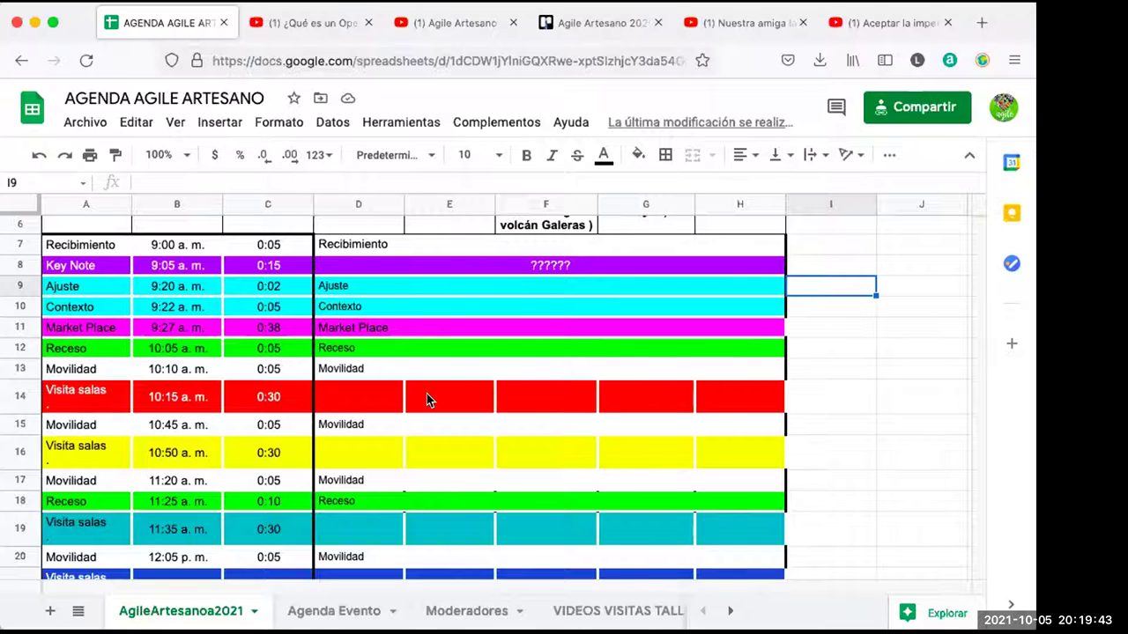
{"action": "scroll", "coordinate": [443, 403], "scroll_direction": "down", "scroll_amount": 1}
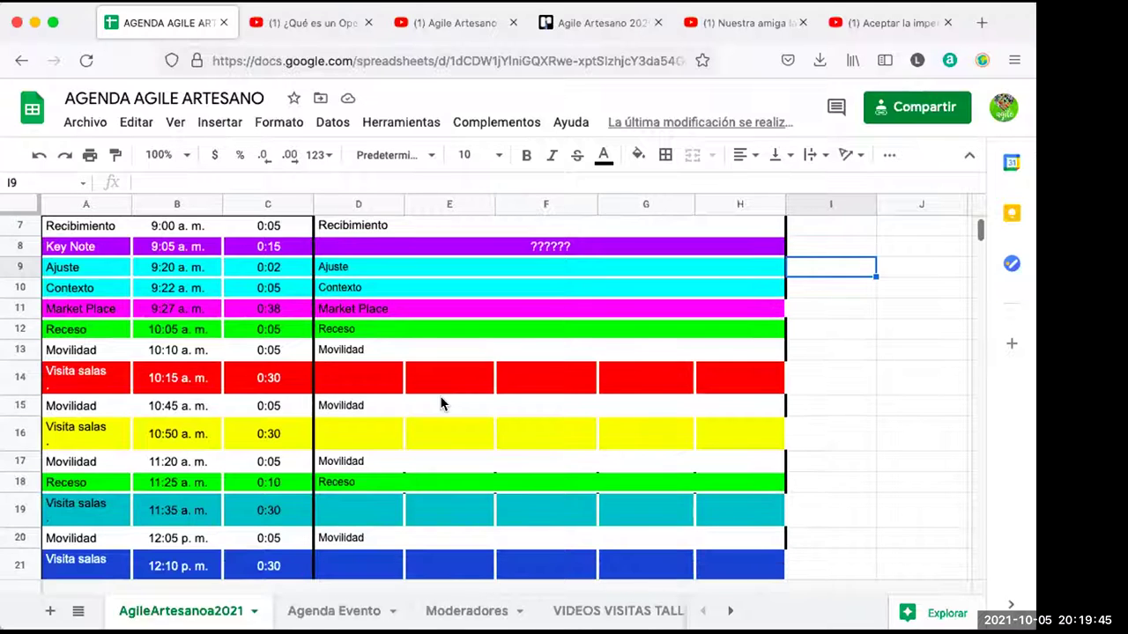
{"action": "scroll", "coordinate": [448, 445], "scroll_direction": "down", "scroll_amount": 1}
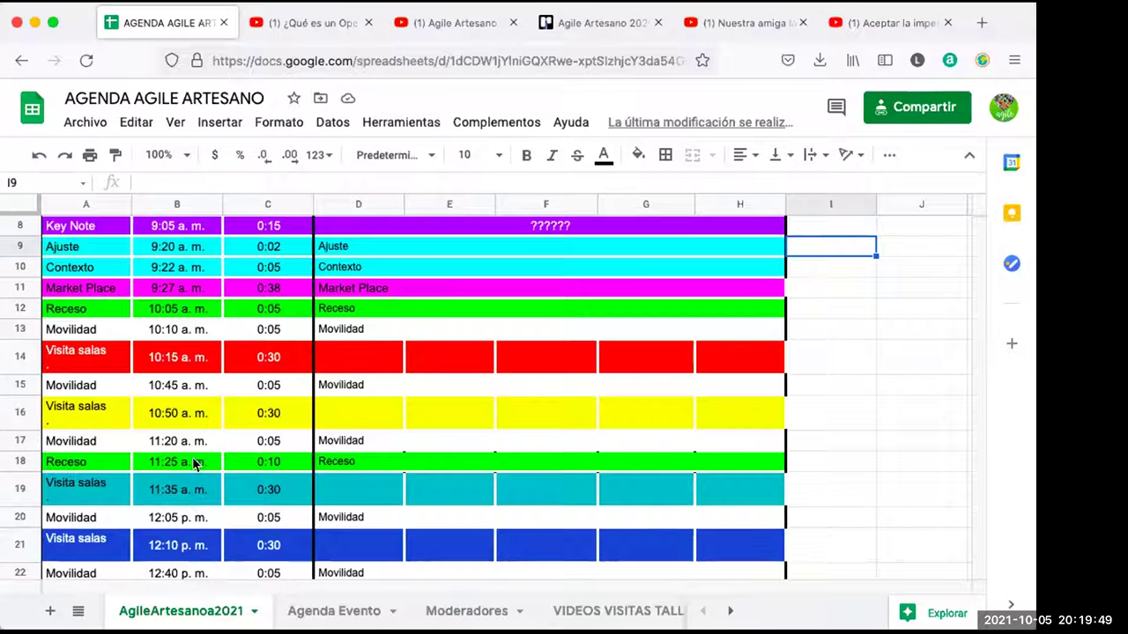
{"action": "scroll", "coordinate": [471, 472], "scroll_direction": "up", "scroll_amount": 2}
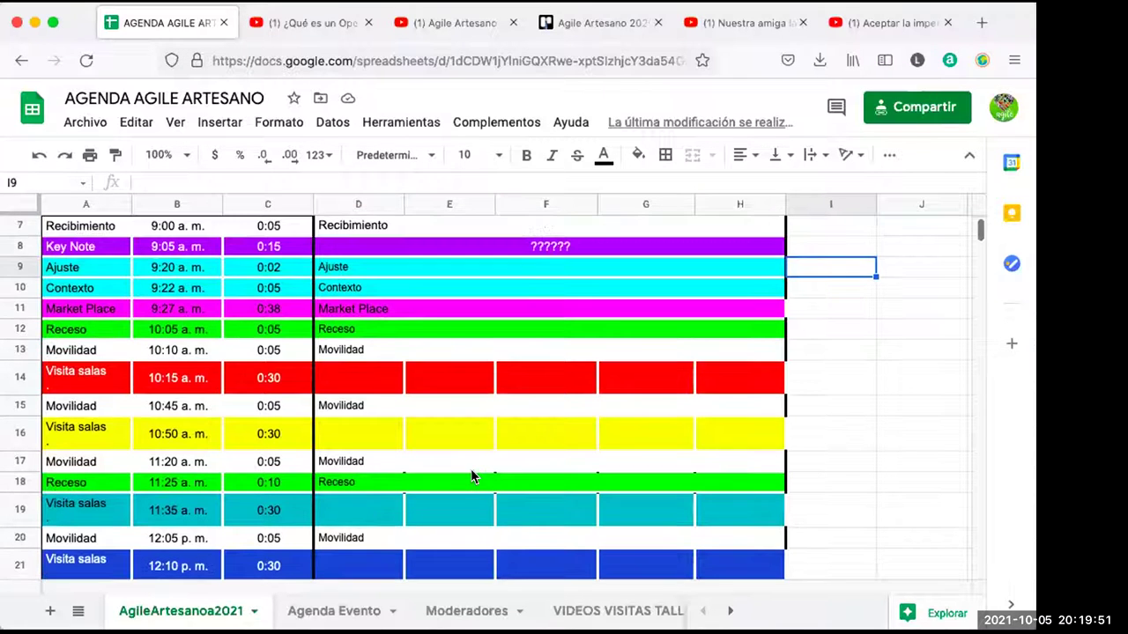
{"action": "scroll", "coordinate": [470, 476], "scroll_direction": "up", "scroll_amount": 2}
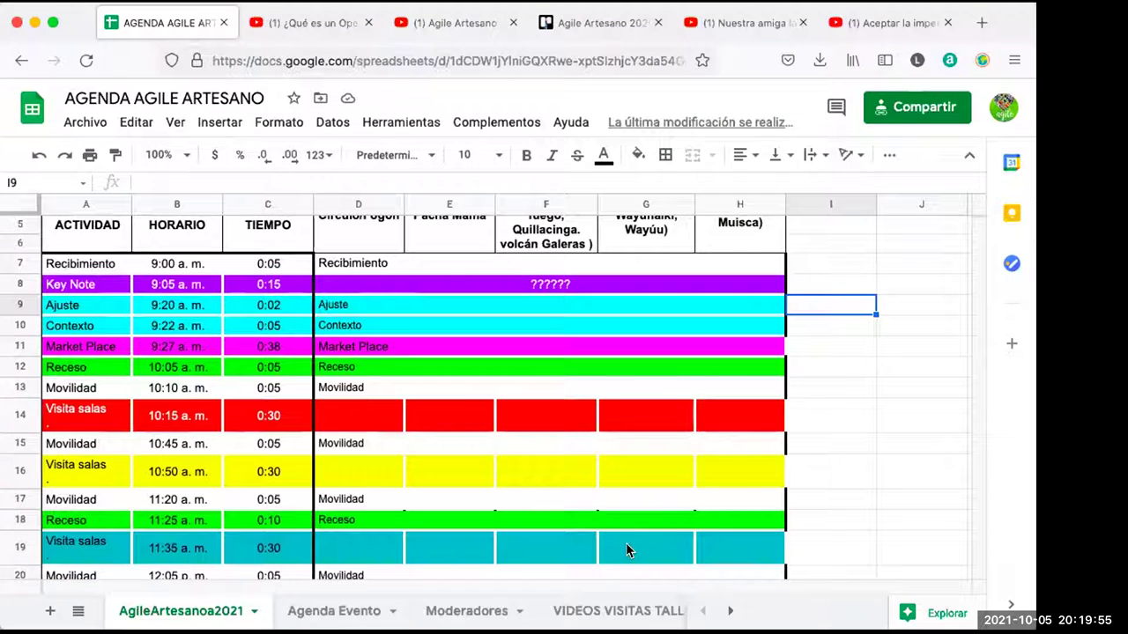
{"action": "left_click", "coordinate": [726, 547]}
{"action": "double_click", "coordinate": [724, 541]}
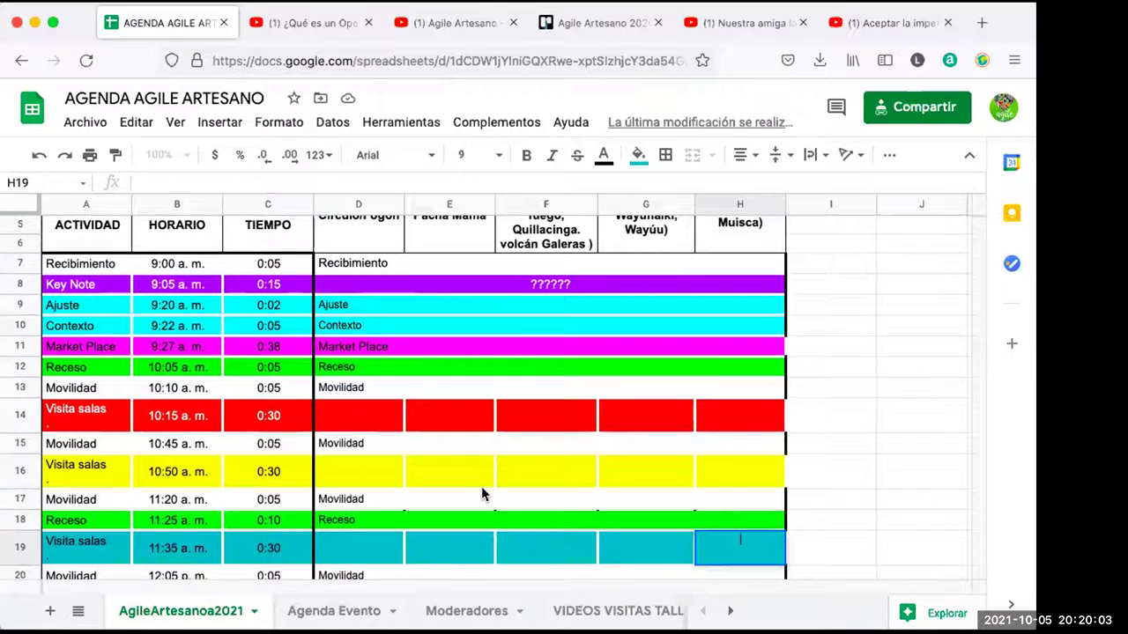
{"action": "scroll", "coordinate": [483, 495], "scroll_direction": "down", "scroll_amount": 1}
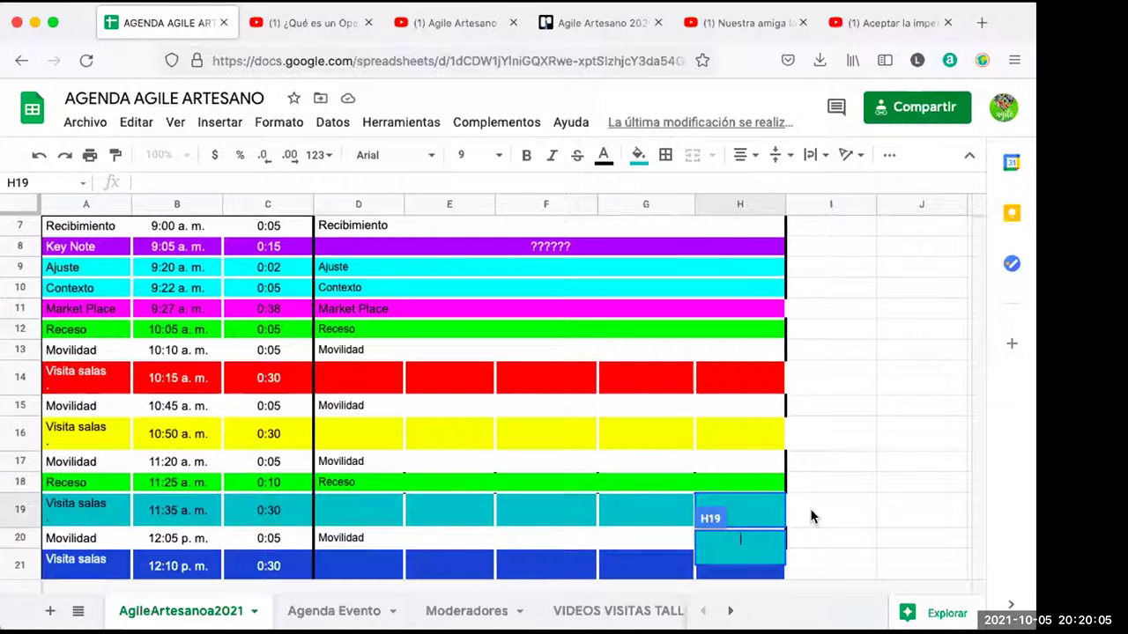
{"action": "left_click", "coordinate": [812, 511]}
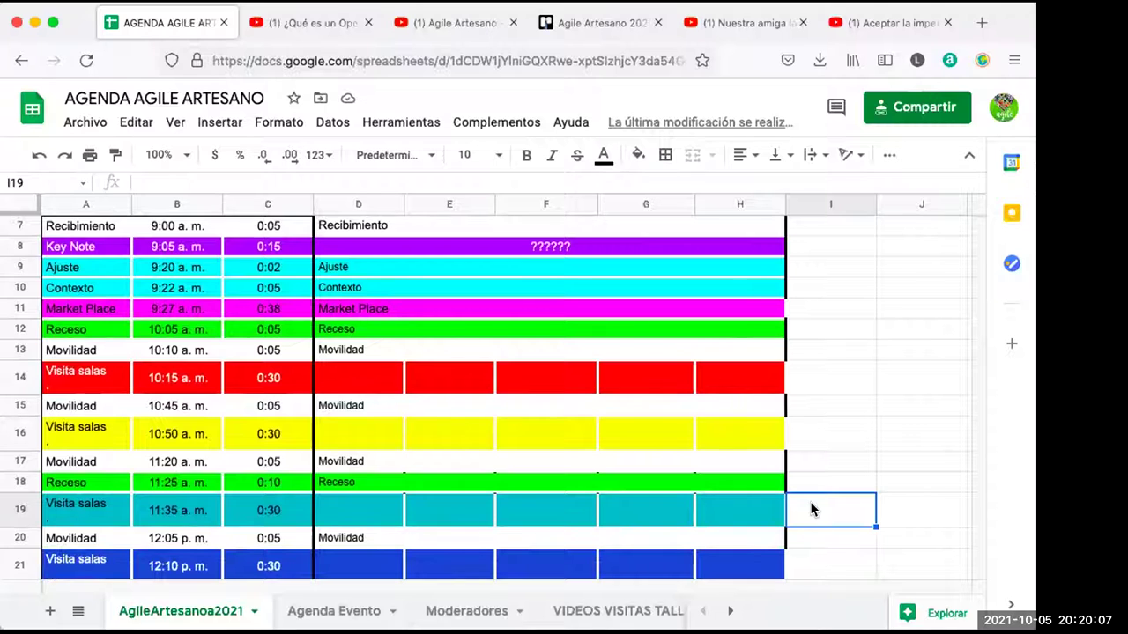
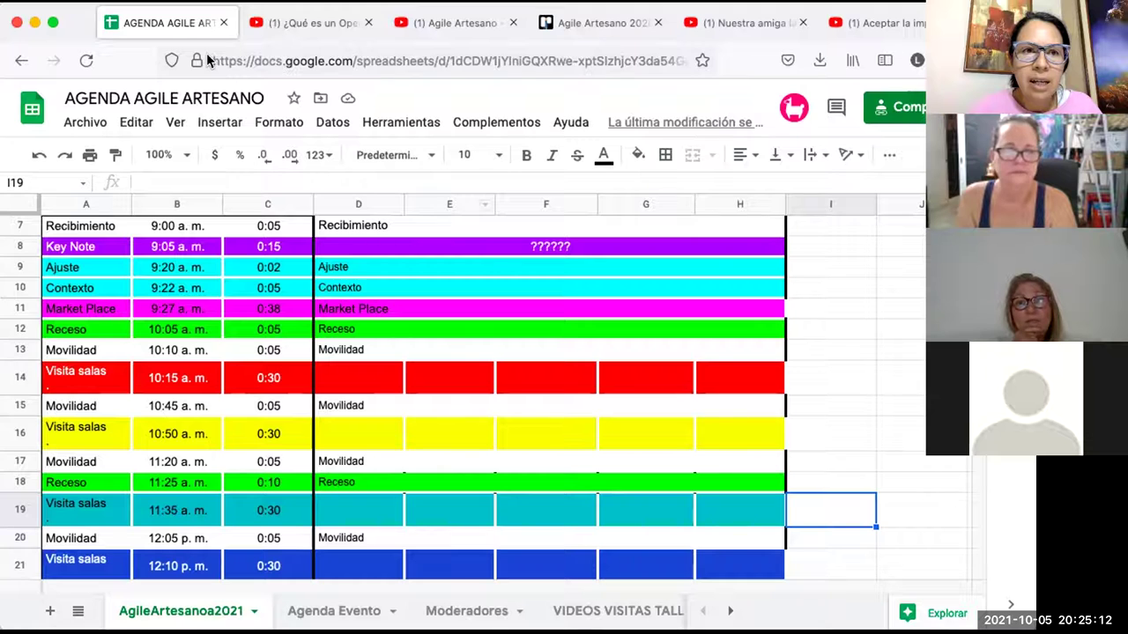
{"action": "left_click_drag", "start_coordinate": [215, 60], "coordinate": [742, 70]}
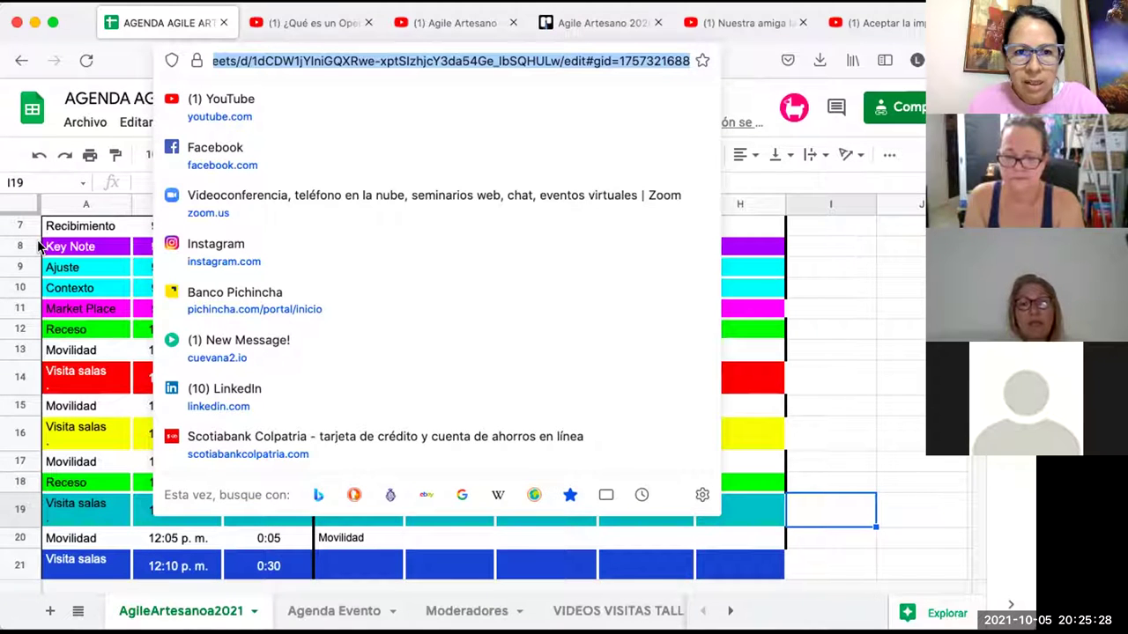
{"action": "key", "text": "Escape"}
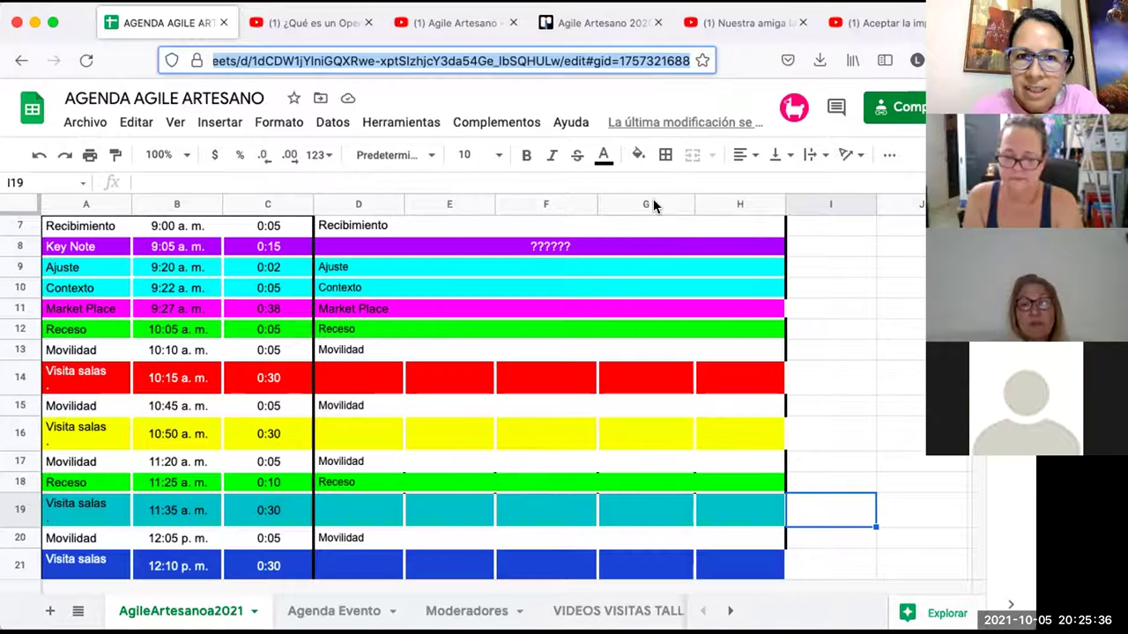
{"action": "scroll", "coordinate": [572, 324], "scroll_direction": "up", "scroll_amount": 5}
{"action": "scroll", "coordinate": [572, 326], "scroll_direction": "right", "scroll_amount": 2}
{"action": "scroll", "coordinate": [573, 326], "scroll_direction": "right", "scroll_amount": 1}
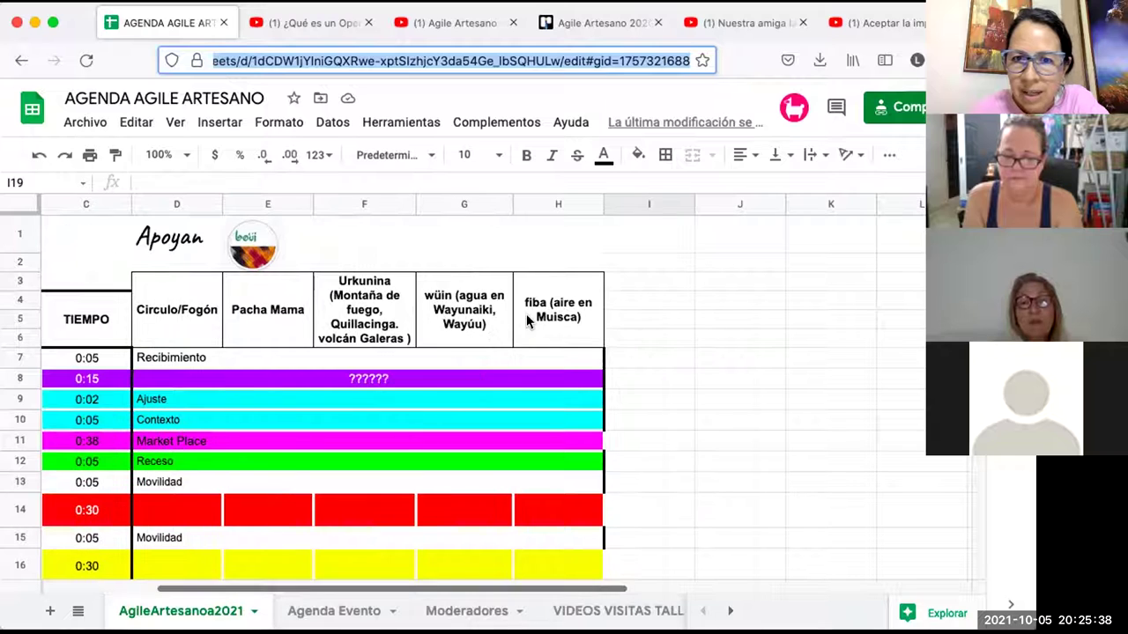
- Start editing the H3 fiba room header, replacing the word 'fiba' with 'M'
{"action": "left_click", "coordinate": [544, 314]}
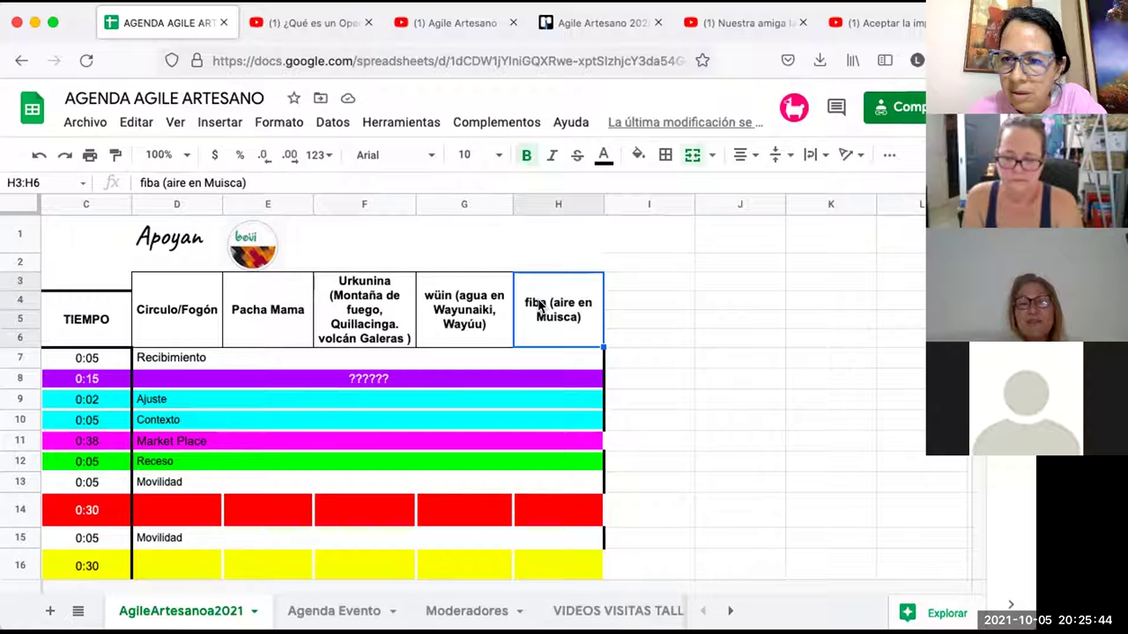
{"action": "double_click", "coordinate": [539, 305]}
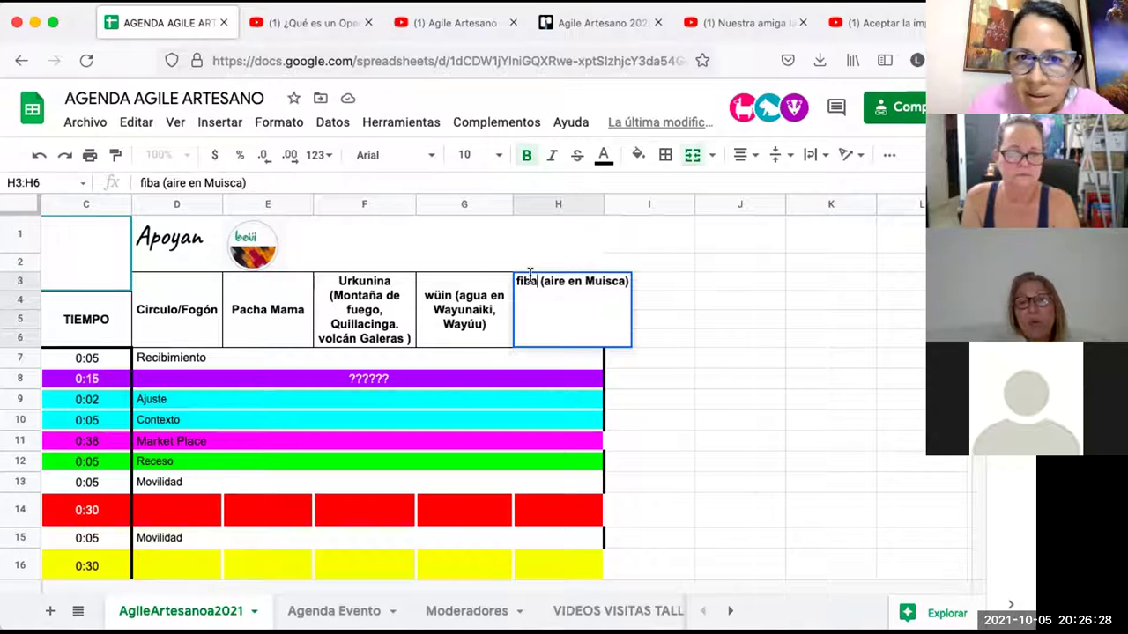
{"action": "left_click_drag", "start_coordinate": [537, 280], "coordinate": [498, 280]}
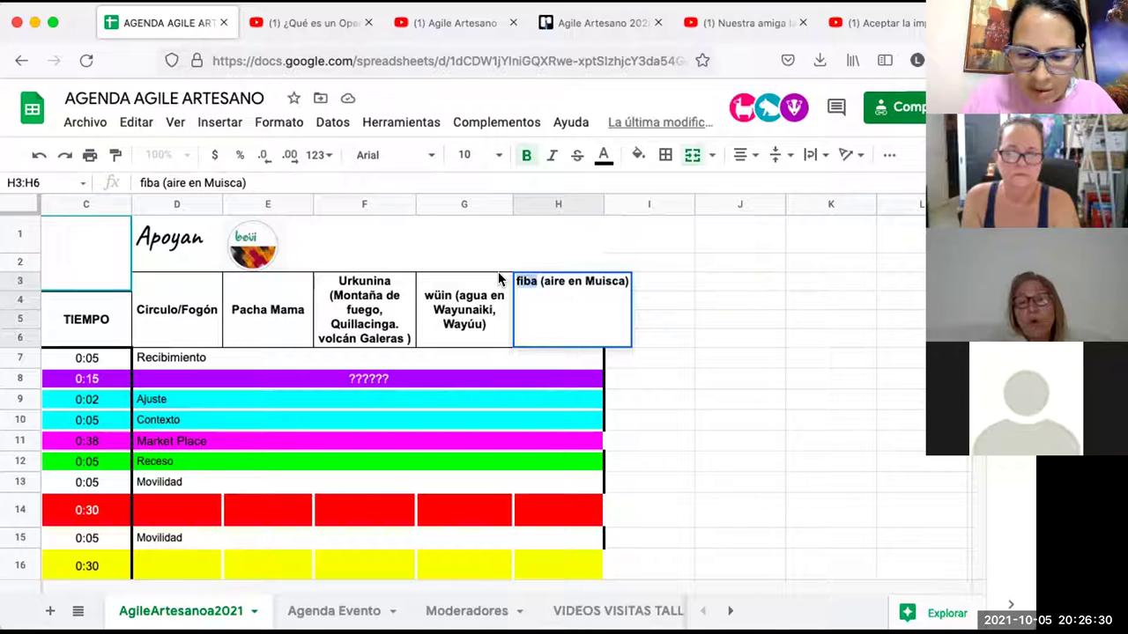
{"action": "type", "text": "M"}
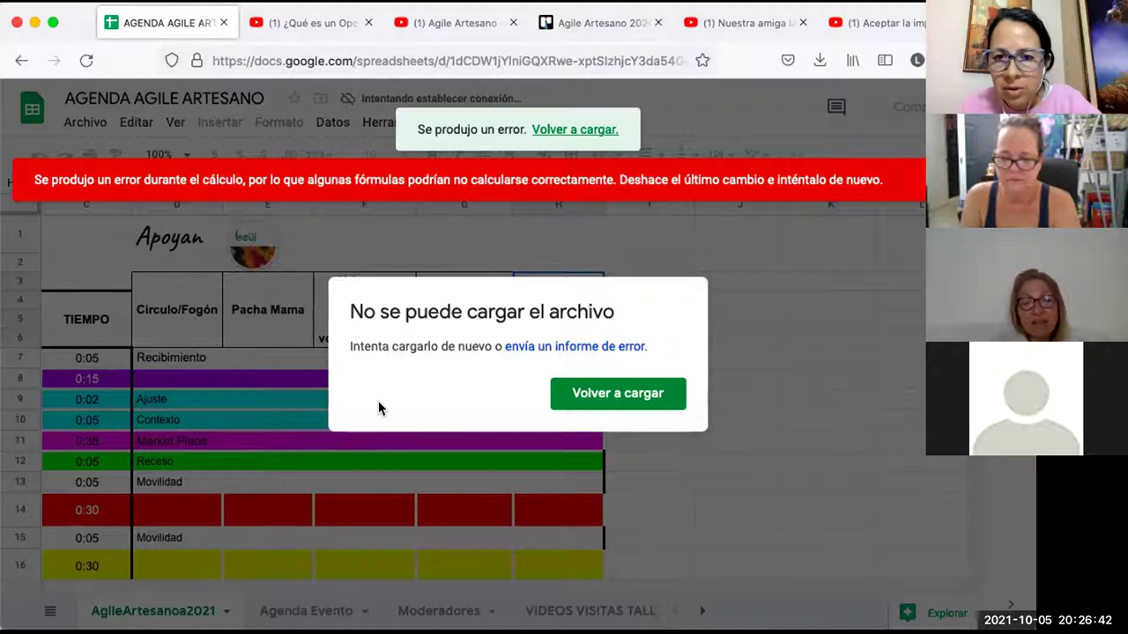
- Reload the spreadsheet after the error and retype 'fiba' at the start of the H3 header
{"action": "left_click", "coordinate": [612, 394]}
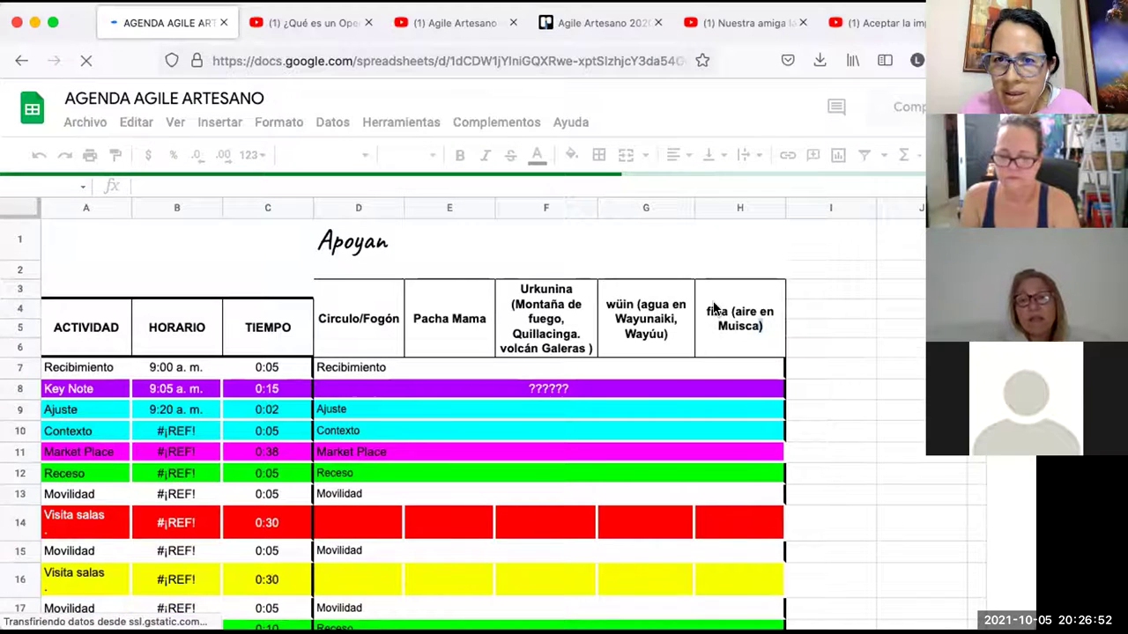
{"action": "left_click", "coordinate": [718, 304]}
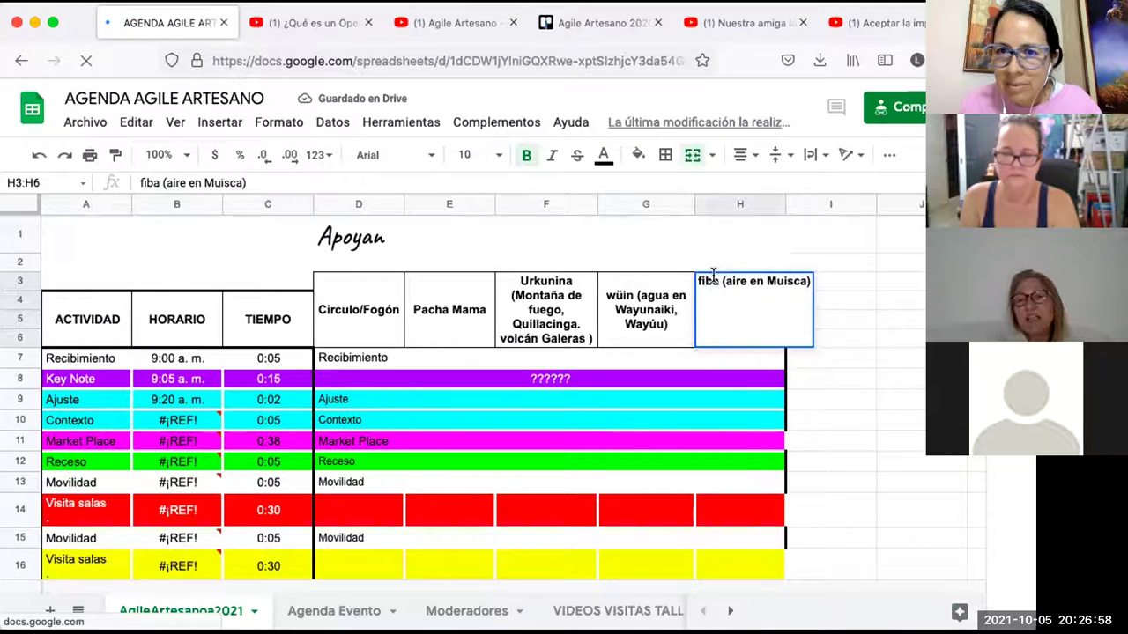
{"action": "double_click", "coordinate": [713, 273]}
{"action": "key", "text": "BackSpace"}
{"action": "key", "text": "BackSpace"}
{"action": "key", "text": "BackSpace"}
{"action": "key", "text": "BackSpace"}
{"action": "key", "text": "BackSpace"}
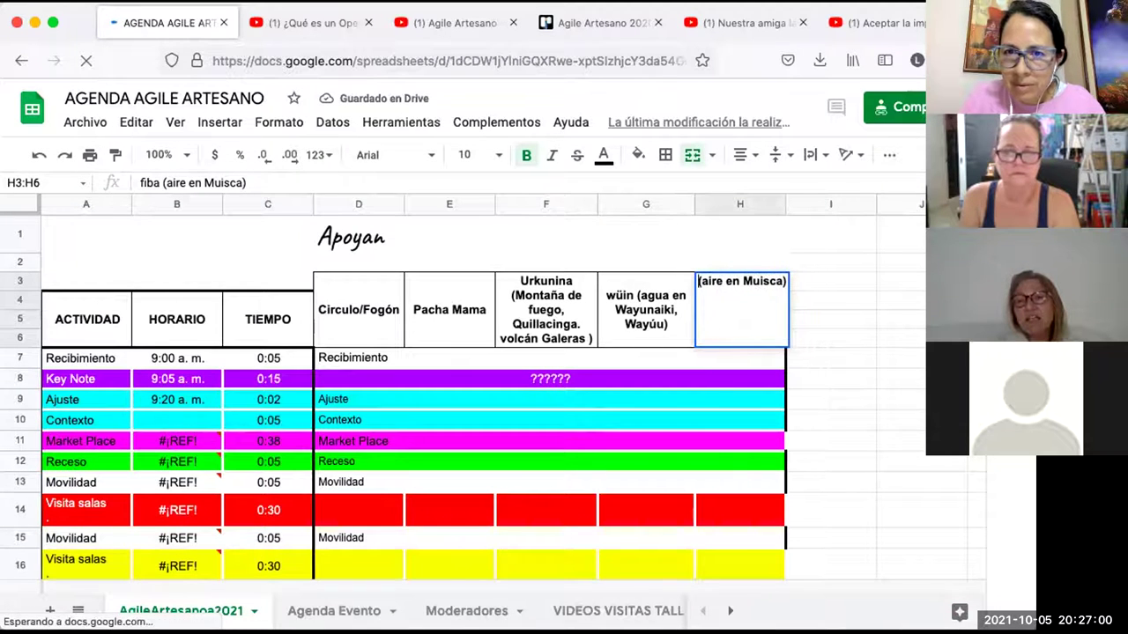
{"action": "type", "text": "Mh"}
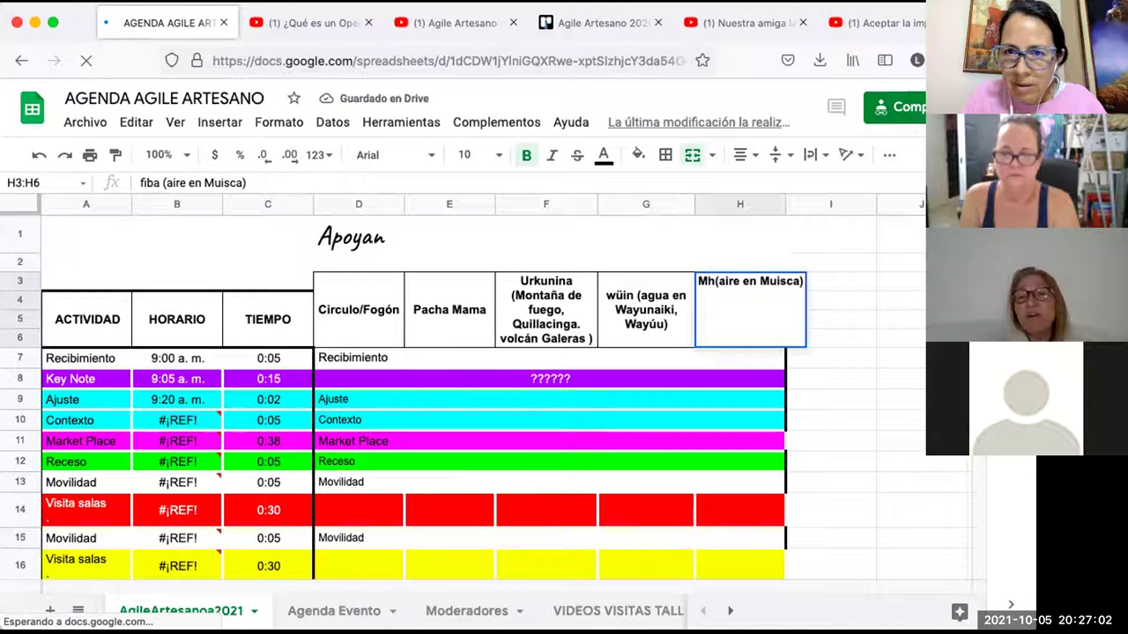
{"action": "key", "text": "BackSpace"}
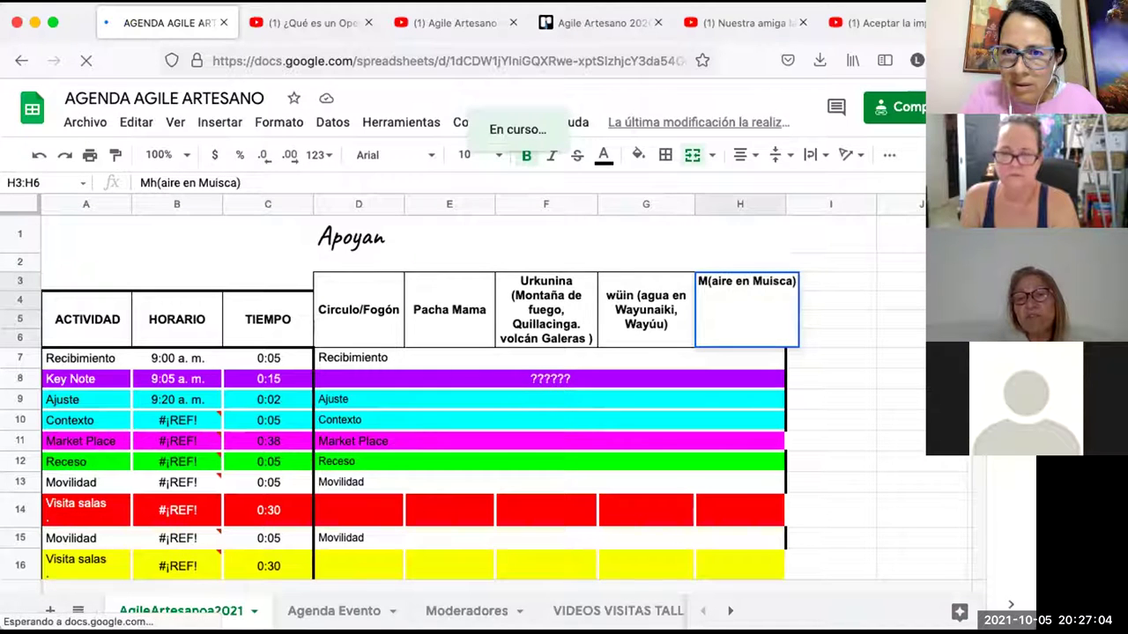
{"action": "key", "text": "BackSpace"}
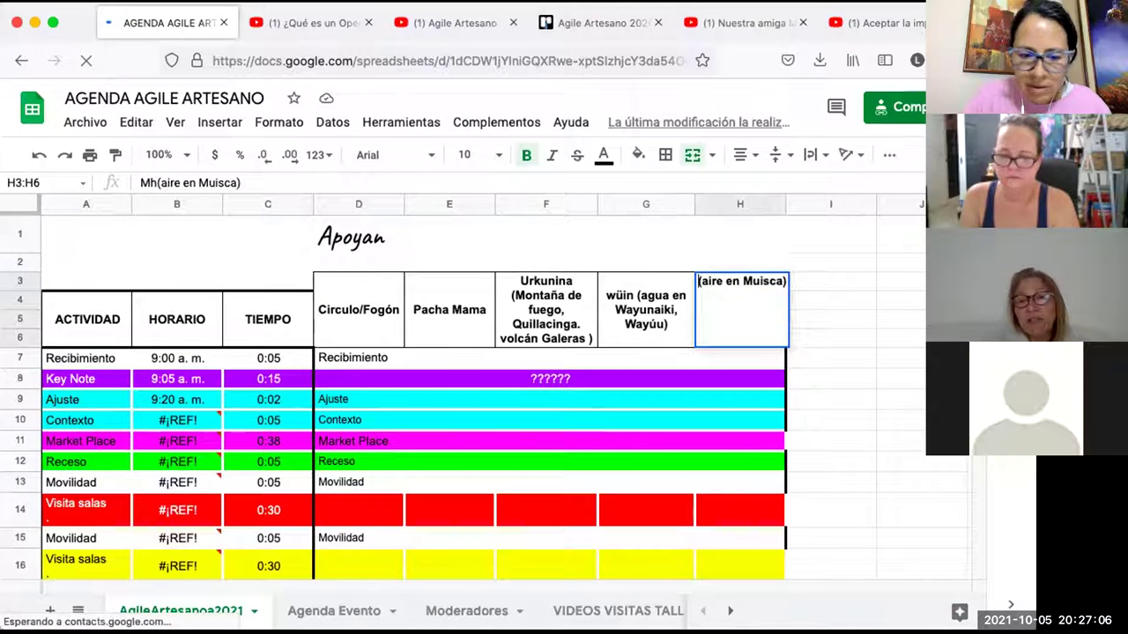
{"action": "type", "text": "fiba"}
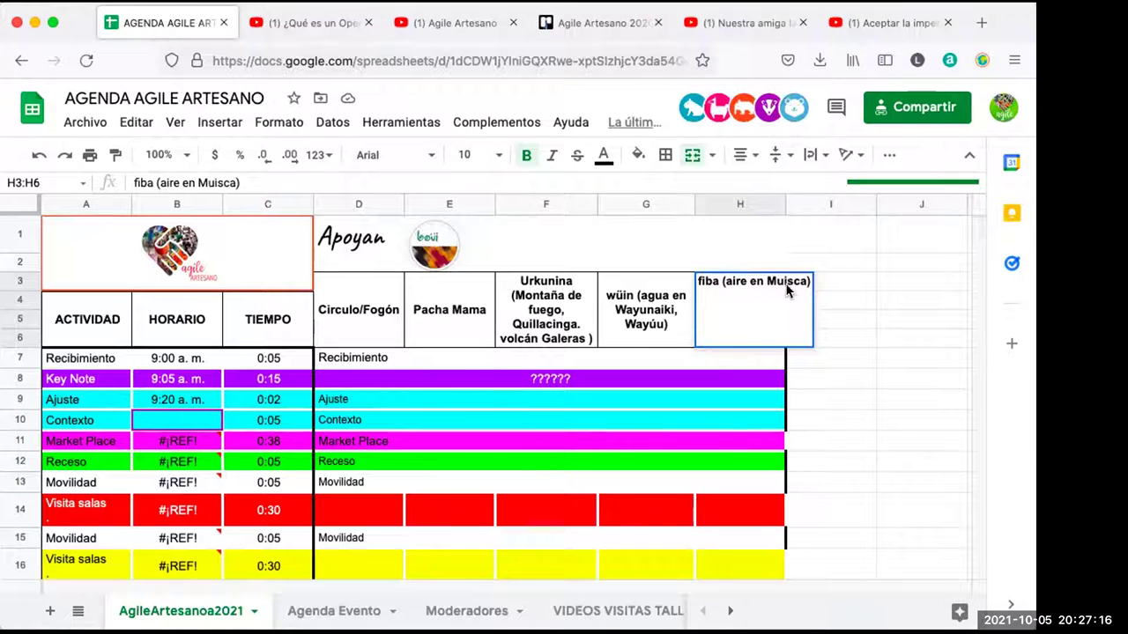
- Respell 'Muisca' as 'Mhuysqa' so H3 reads 'fiba (aire en Mhuysqa)'
{"action": "type", "text": "h"}
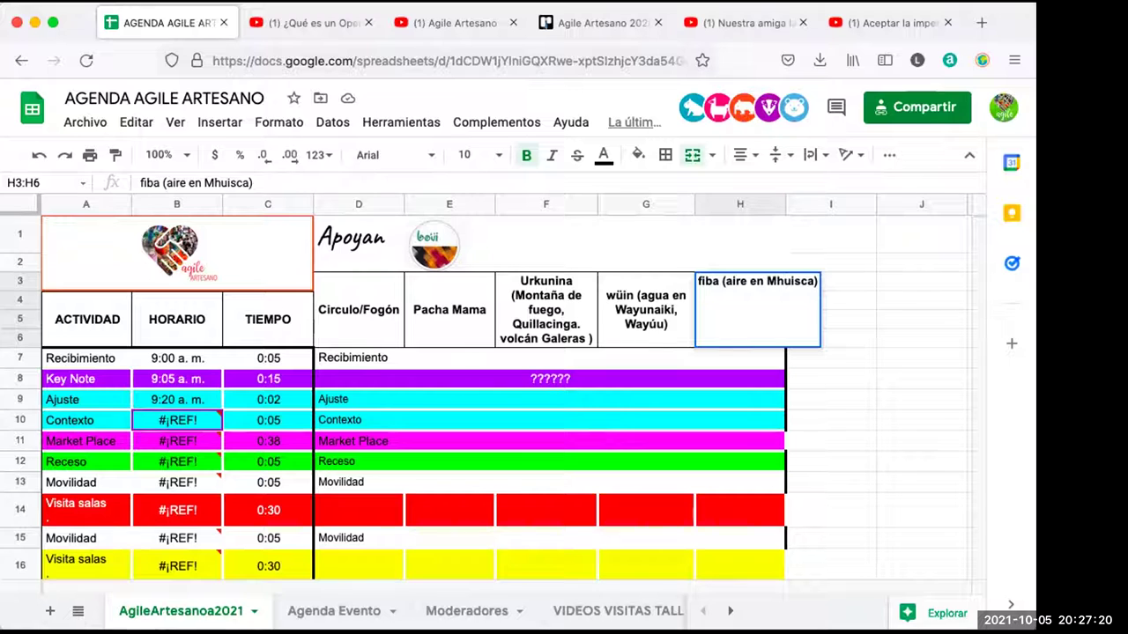
{"action": "type", "text": "y"}
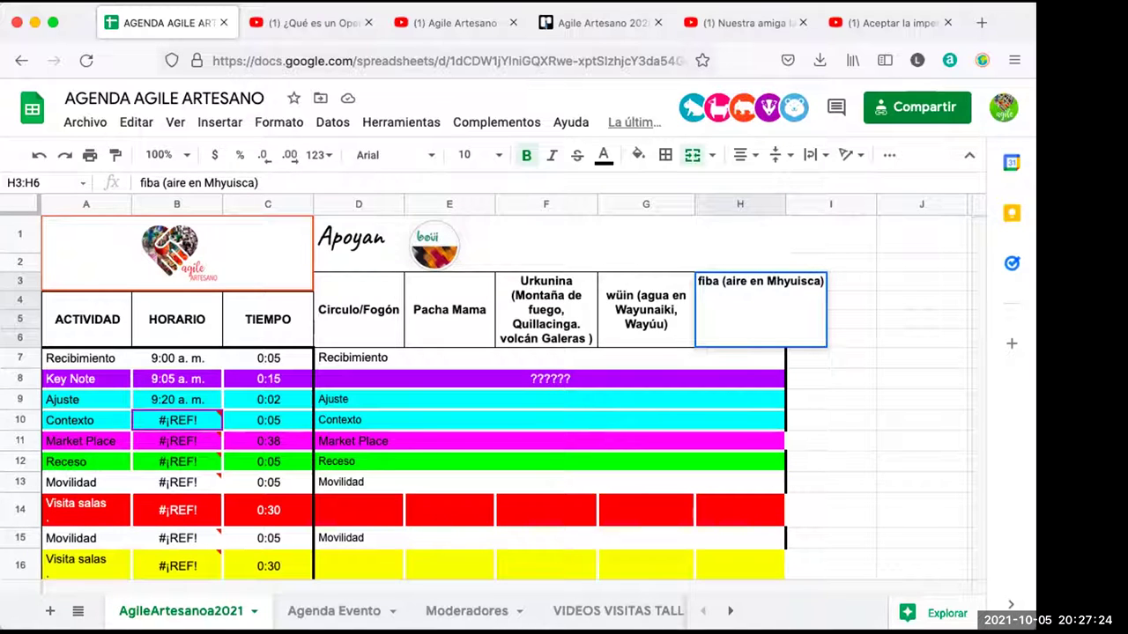
{"action": "key", "text": "BackSpace"}
{"action": "left_click", "coordinate": [794, 281]}
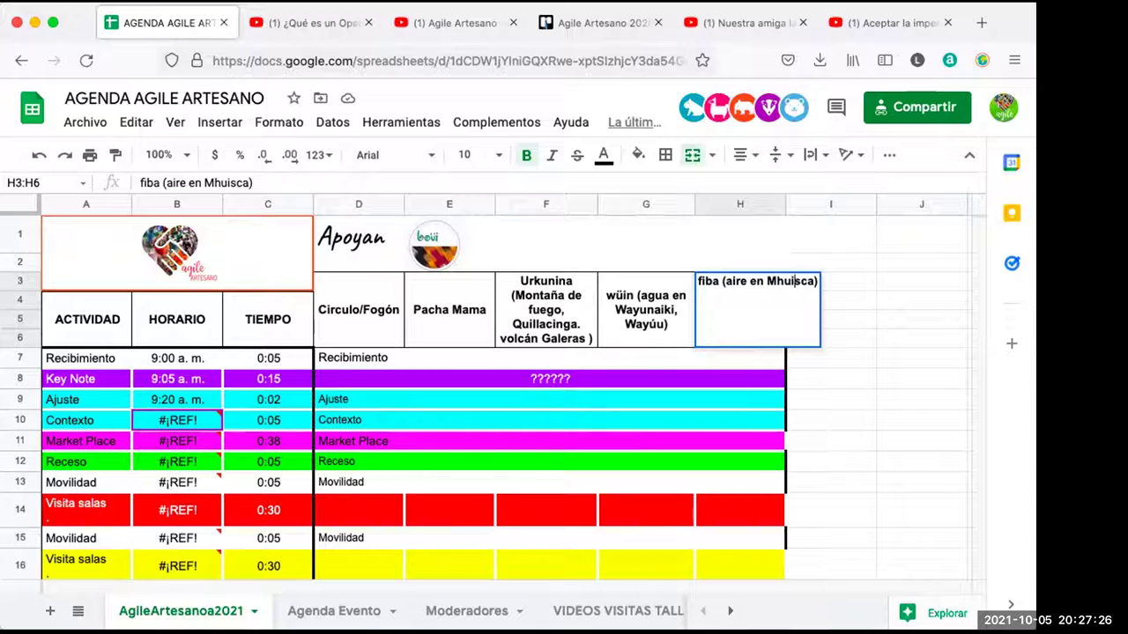
{"action": "key", "text": "BackSpace"}
{"action": "type", "text": "y"}
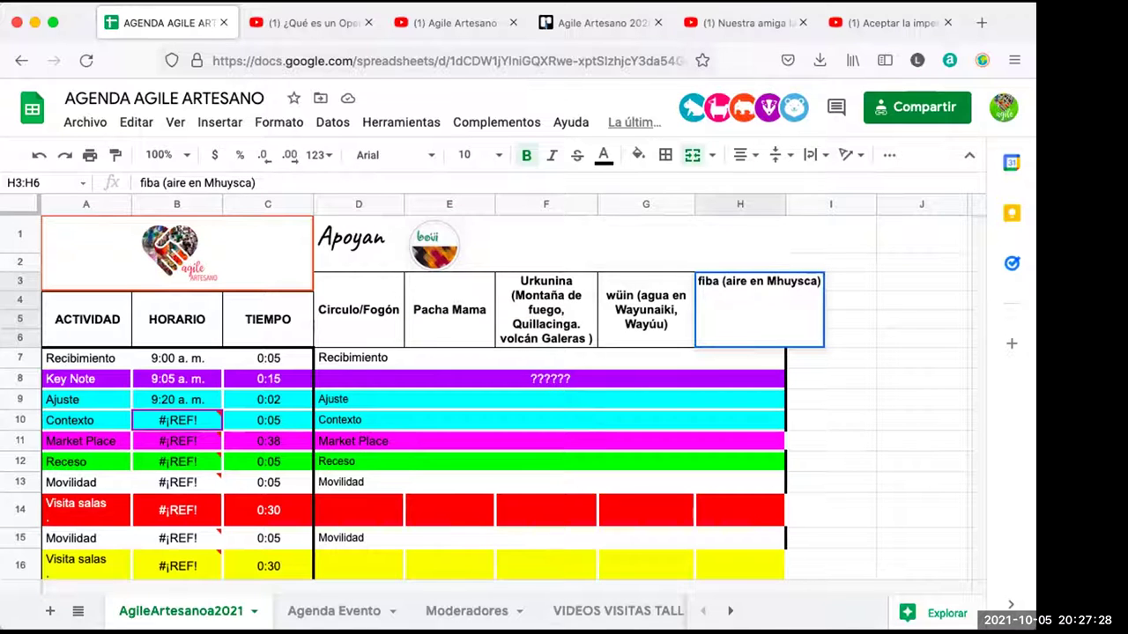
{"action": "left_click", "coordinate": [804, 282]}
{"action": "key", "text": "Delete"}
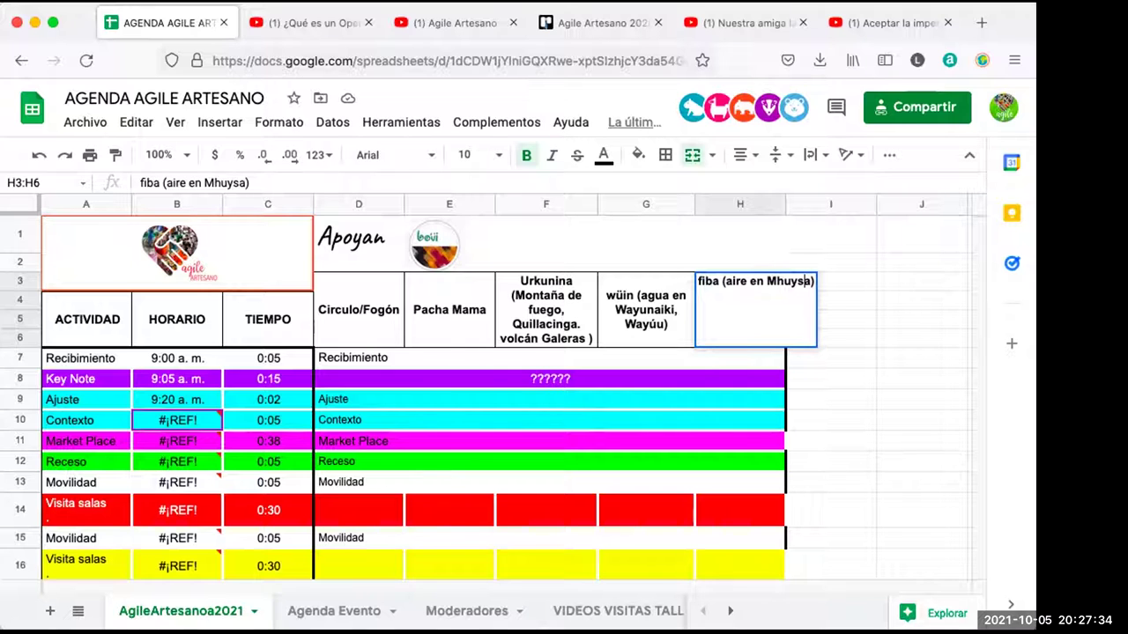
{"action": "type", "text": "q"}
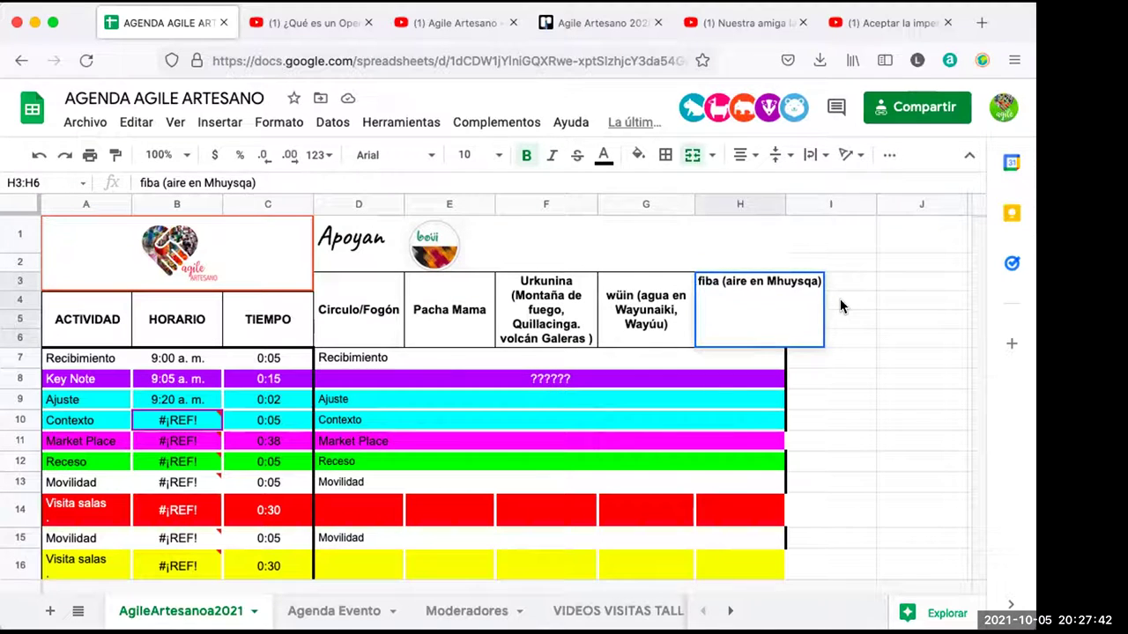
{"action": "left_click", "coordinate": [840, 300]}
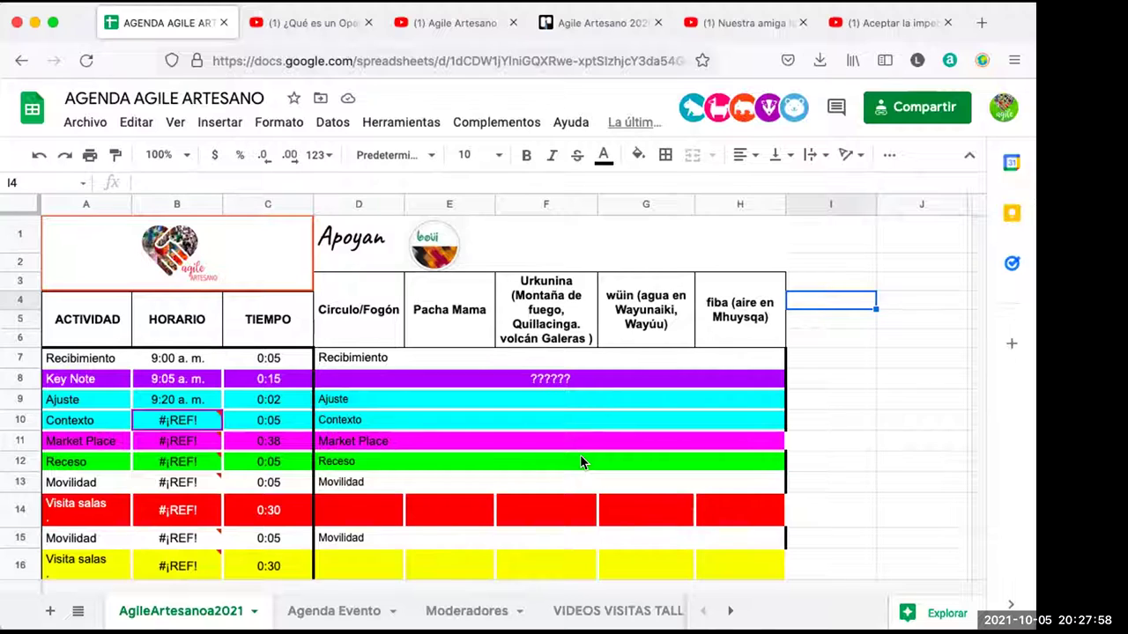
{"action": "scroll", "coordinate": [581, 462], "scroll_direction": "down", "scroll_amount": 1}
{"action": "scroll", "coordinate": [581, 463], "scroll_direction": "down", "scroll_amount": 2}
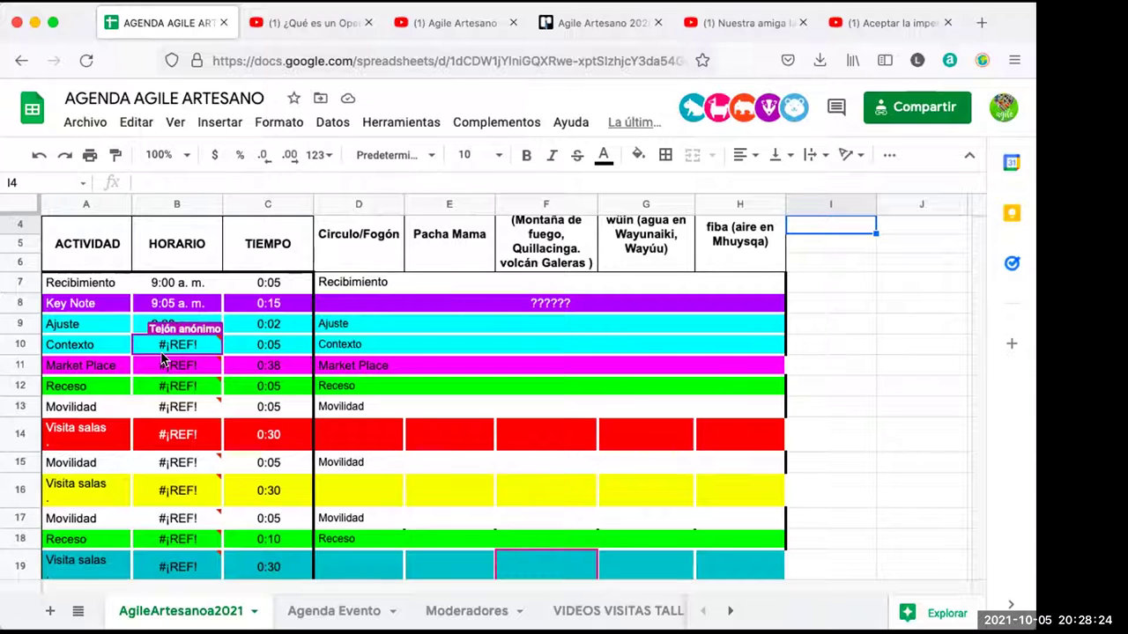
{"action": "mouse_move", "coordinate": [162, 358]}
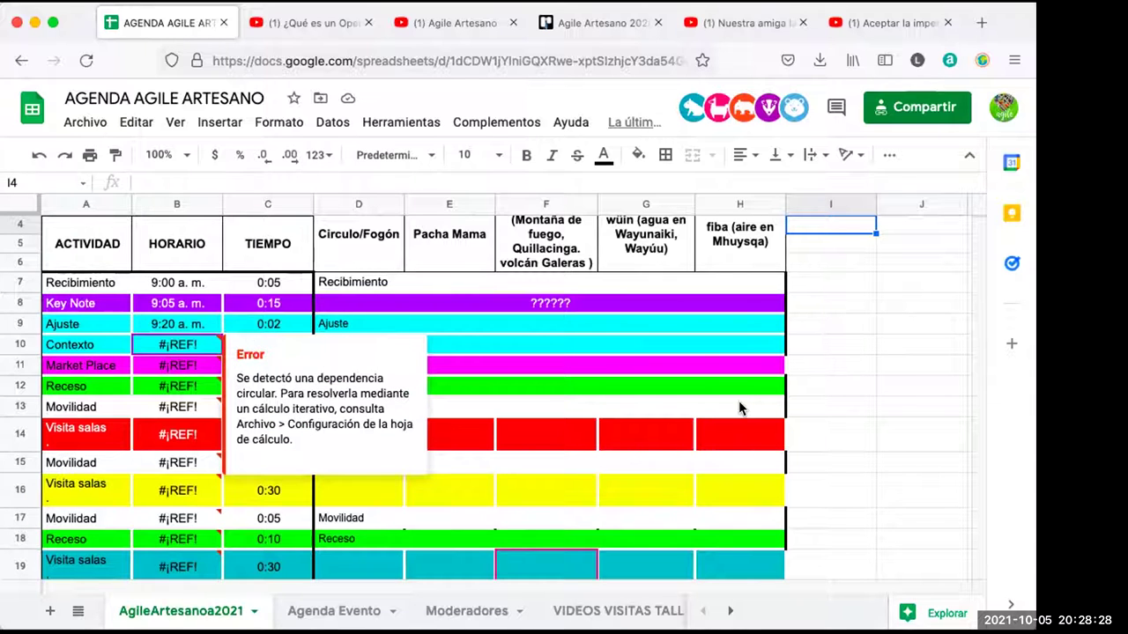
{"action": "left_click", "coordinate": [837, 408]}
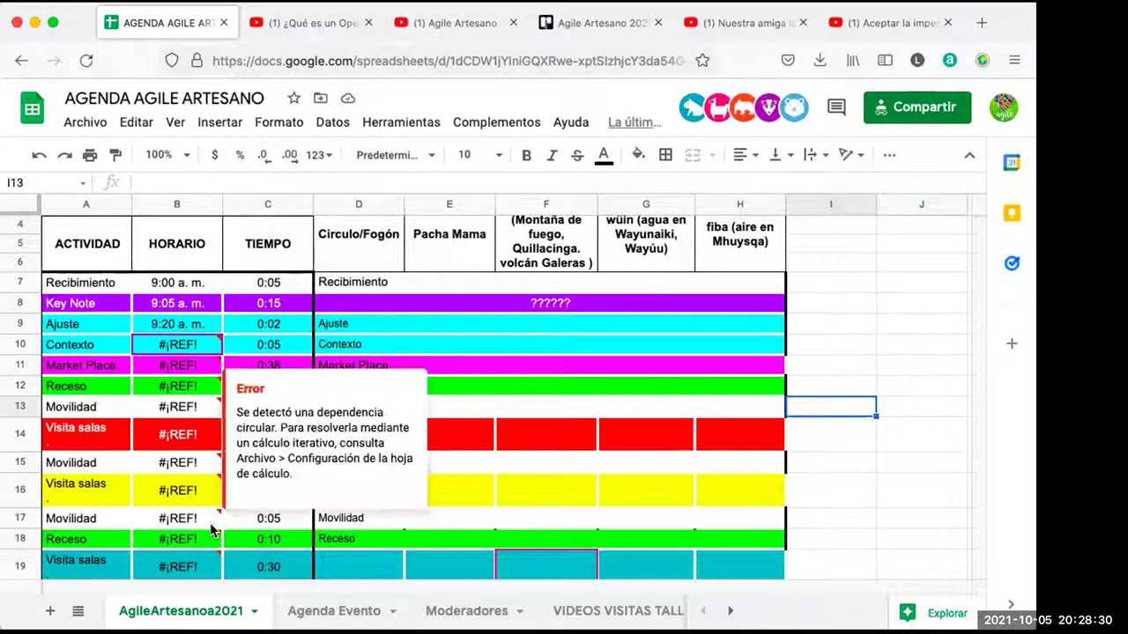
{"action": "scroll", "coordinate": [211, 529], "scroll_direction": "down", "scroll_amount": 3}
{"action": "scroll", "coordinate": [211, 530], "scroll_direction": "up", "scroll_amount": 4}
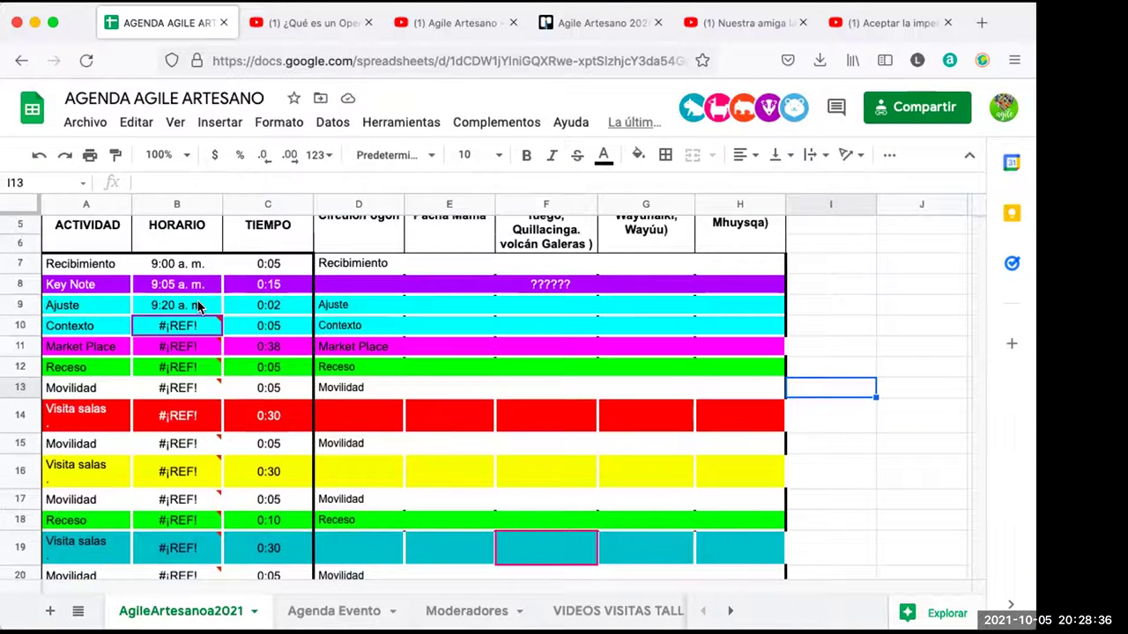
{"action": "mouse_move", "coordinate": [196, 326]}
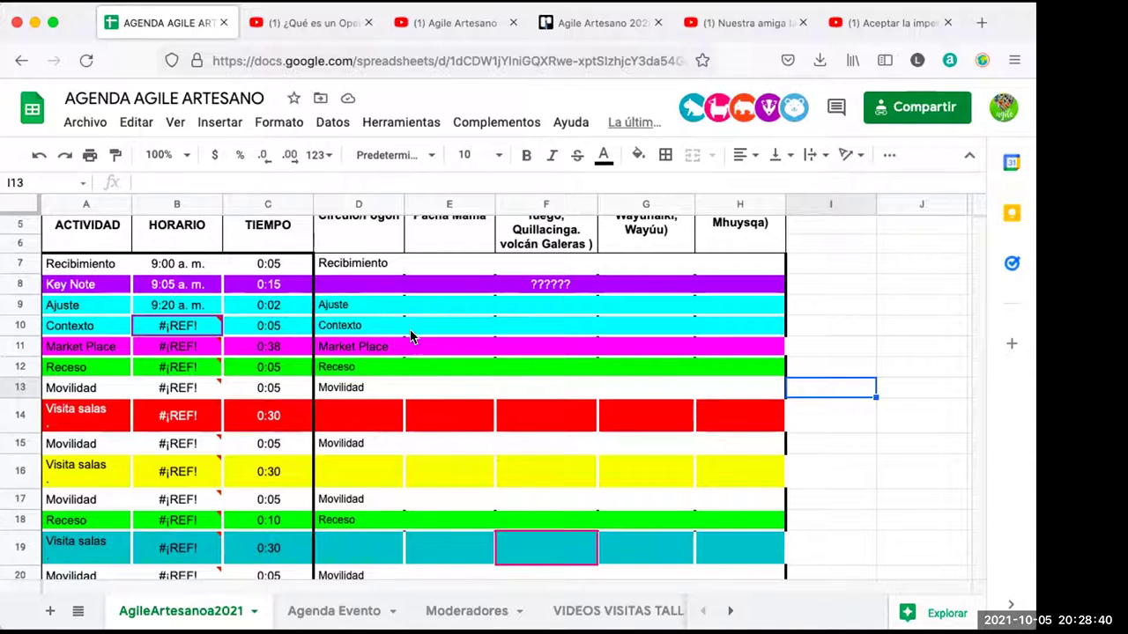
{"action": "mouse_move", "coordinate": [166, 398]}
{"action": "scroll", "coordinate": [378, 360], "scroll_direction": "up", "scroll_amount": 1}
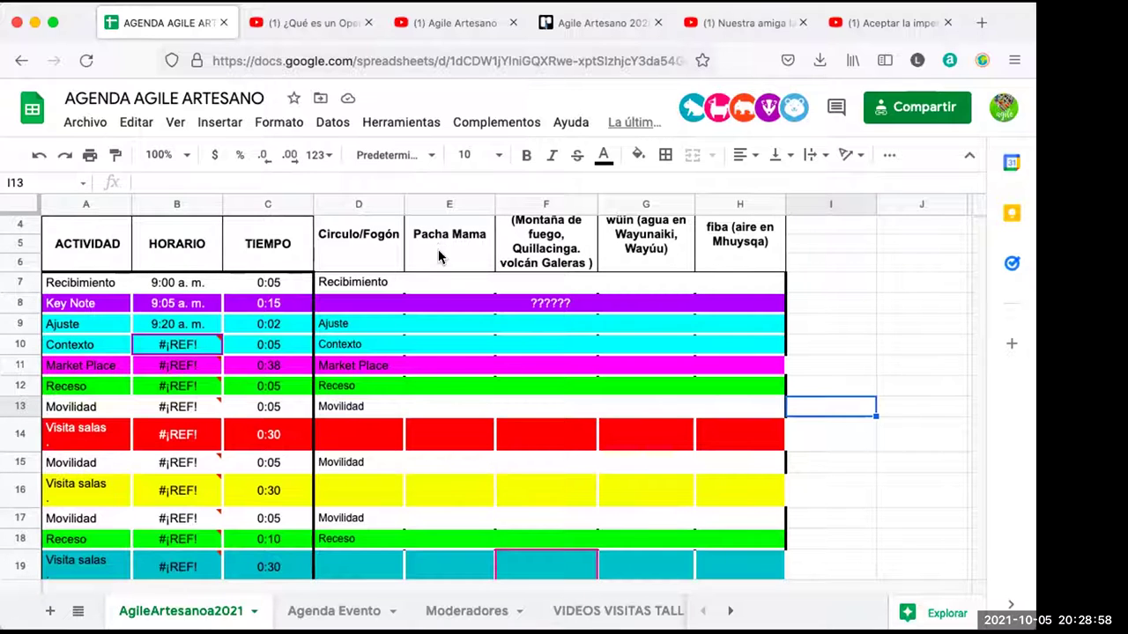
- Enter the moderator's full name in E14, the Pacha Mama slot of the red visit row
{"action": "left_click", "coordinate": [429, 438]}
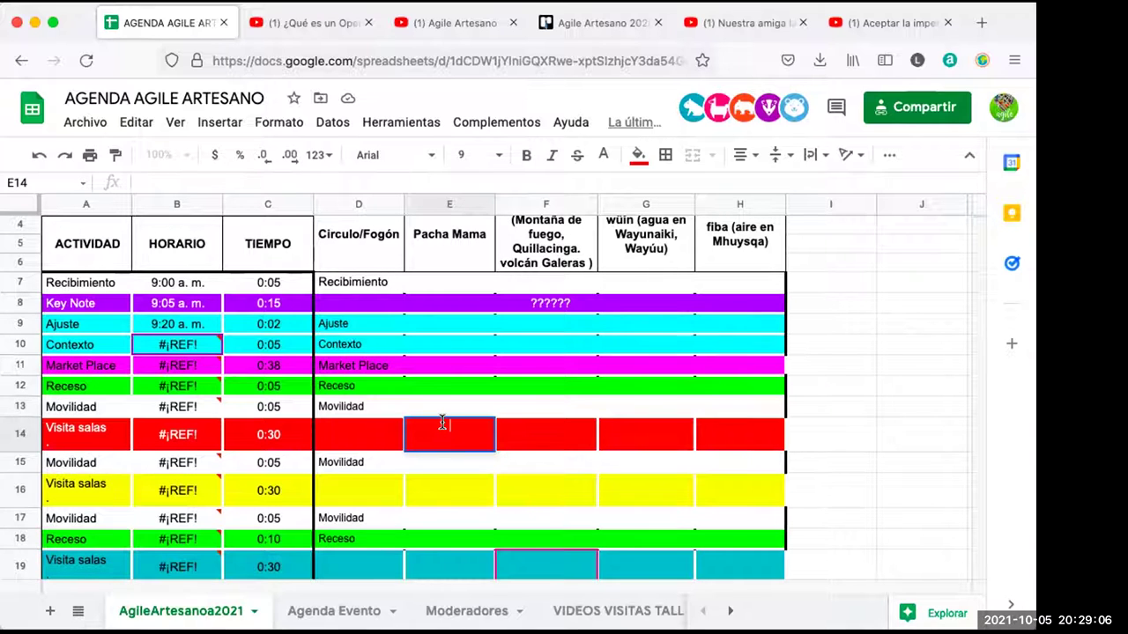
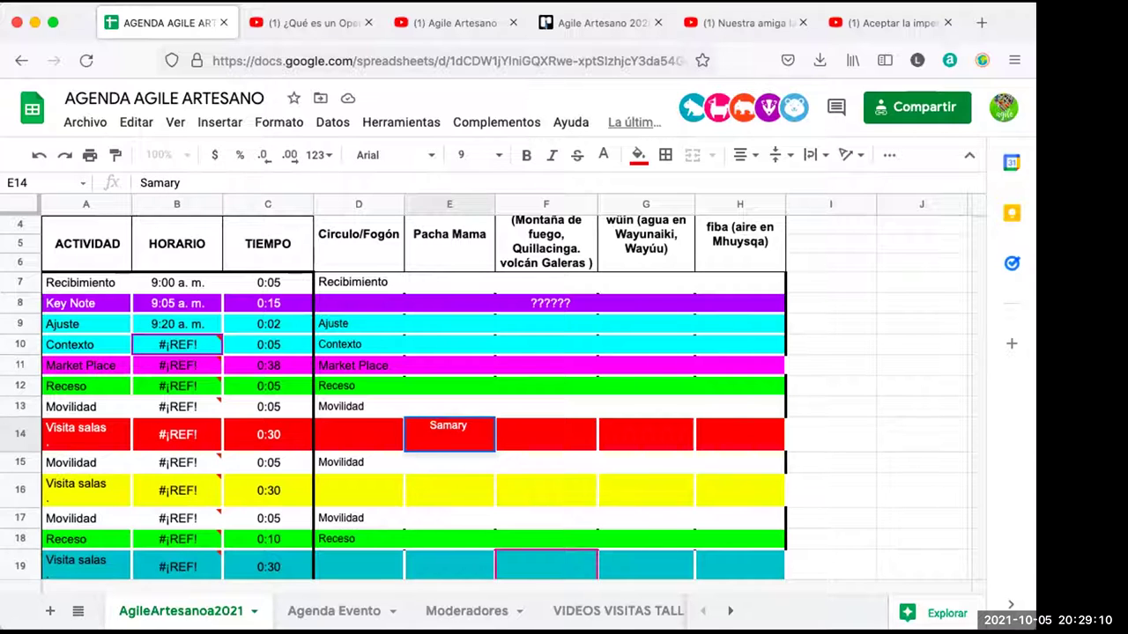
{"action": "type", "text": "onde"}
{"action": "left_click", "coordinate": [818, 458]}
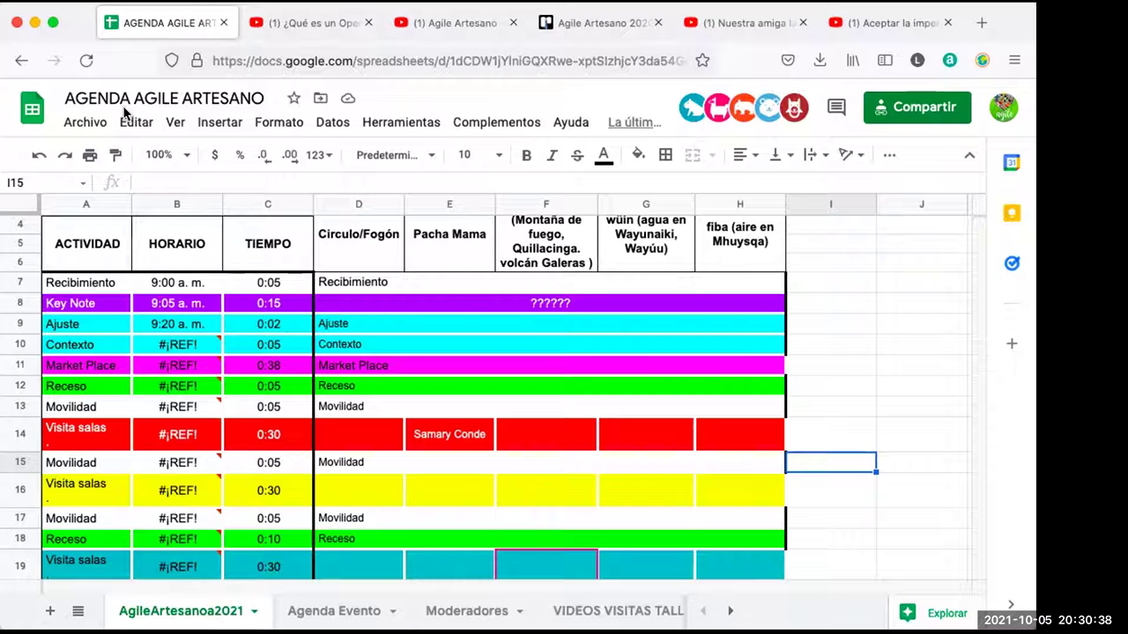
- Scroll through the agenda until HORARIO shows Contexto at 6:40 p. m. without #¡REF! errors
{"action": "scroll", "coordinate": [826, 375], "scroll_direction": "down", "scroll_amount": 1}
{"action": "scroll", "coordinate": [827, 370], "scroll_direction": "down", "scroll_amount": 3}
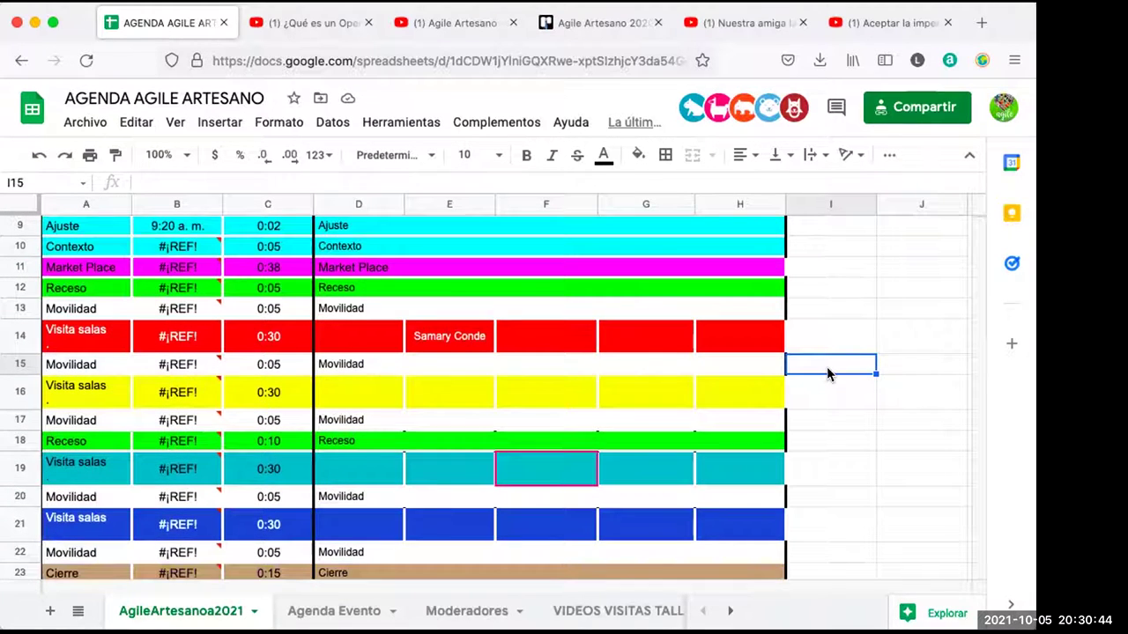
{"action": "scroll", "coordinate": [829, 374], "scroll_direction": "down", "scroll_amount": 1}
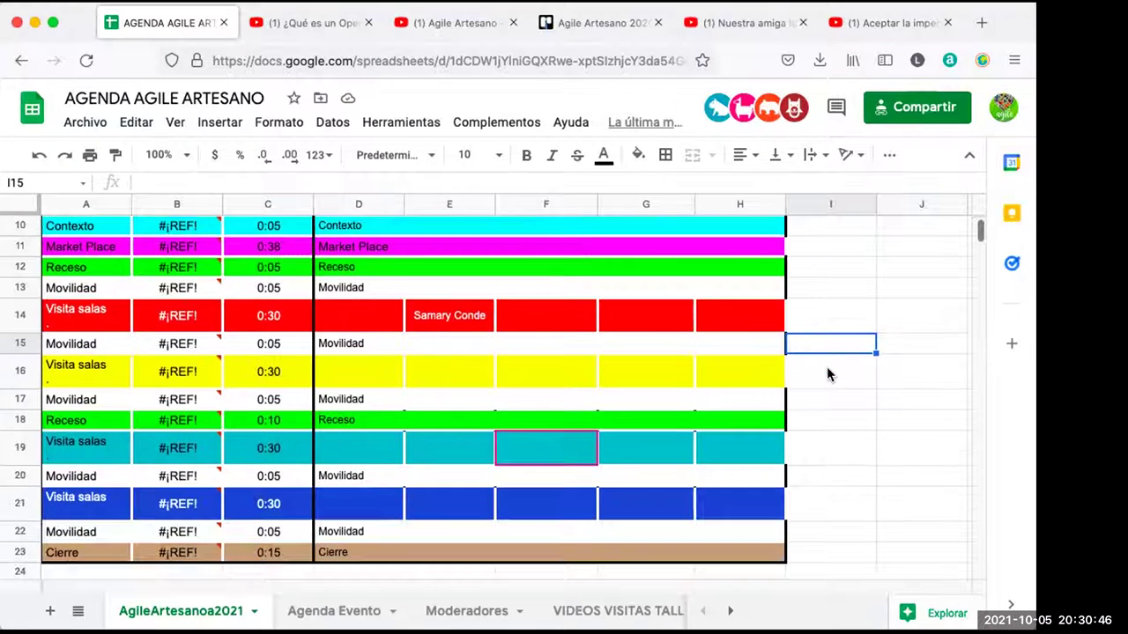
{"action": "scroll", "coordinate": [828, 374], "scroll_direction": "up", "scroll_amount": 4}
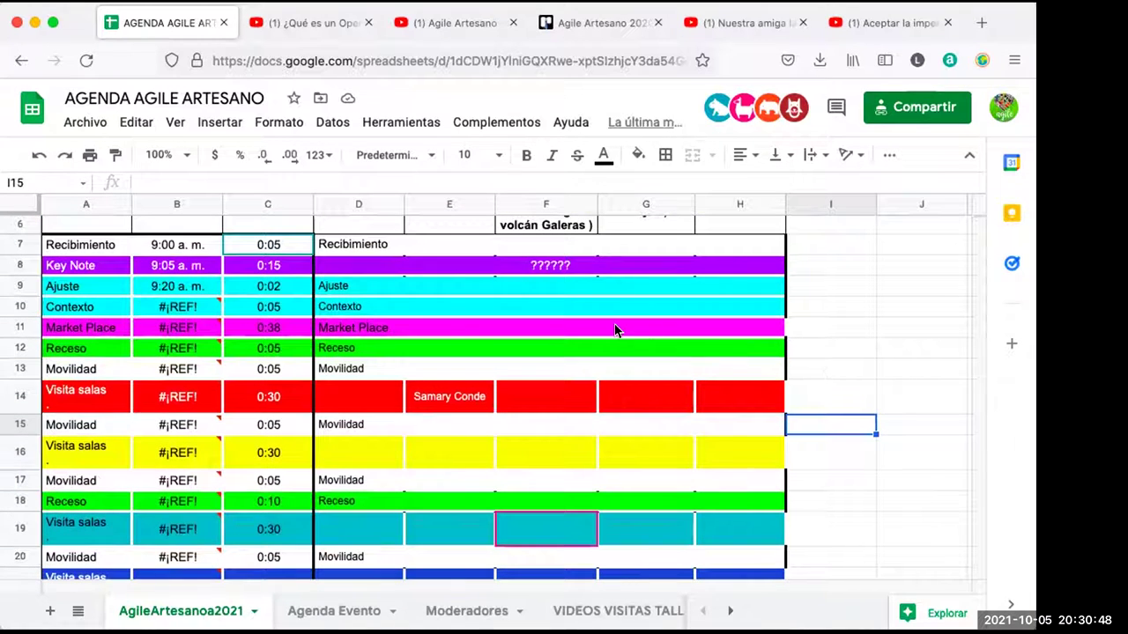
{"action": "mouse_move", "coordinate": [177, 376]}
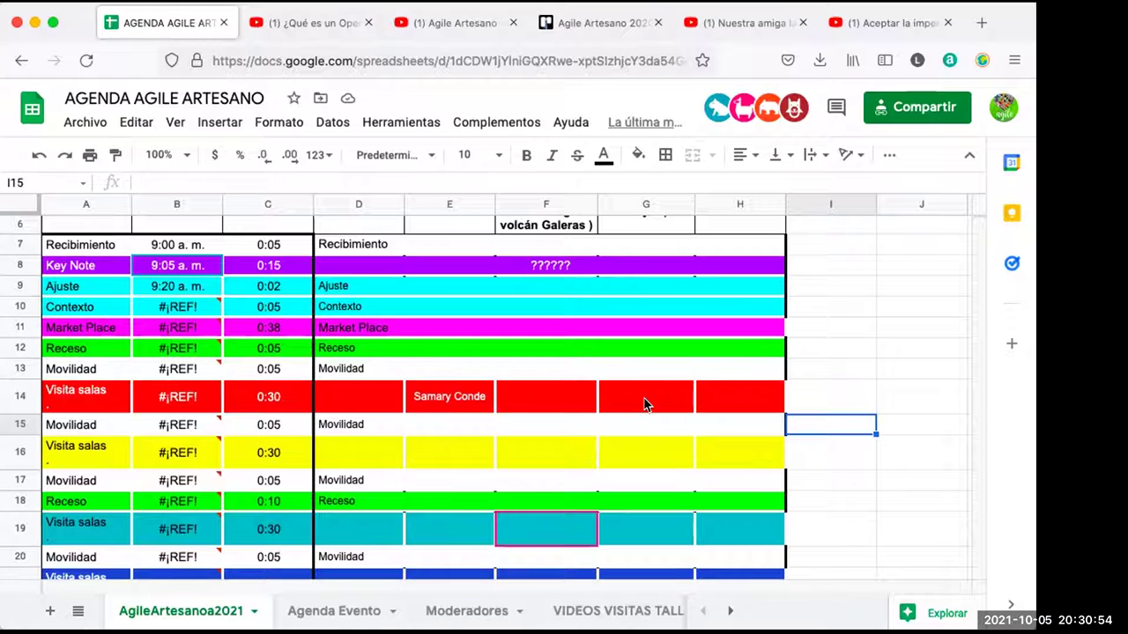
{"action": "scroll", "coordinate": [467, 493], "scroll_direction": "down", "scroll_amount": 3}
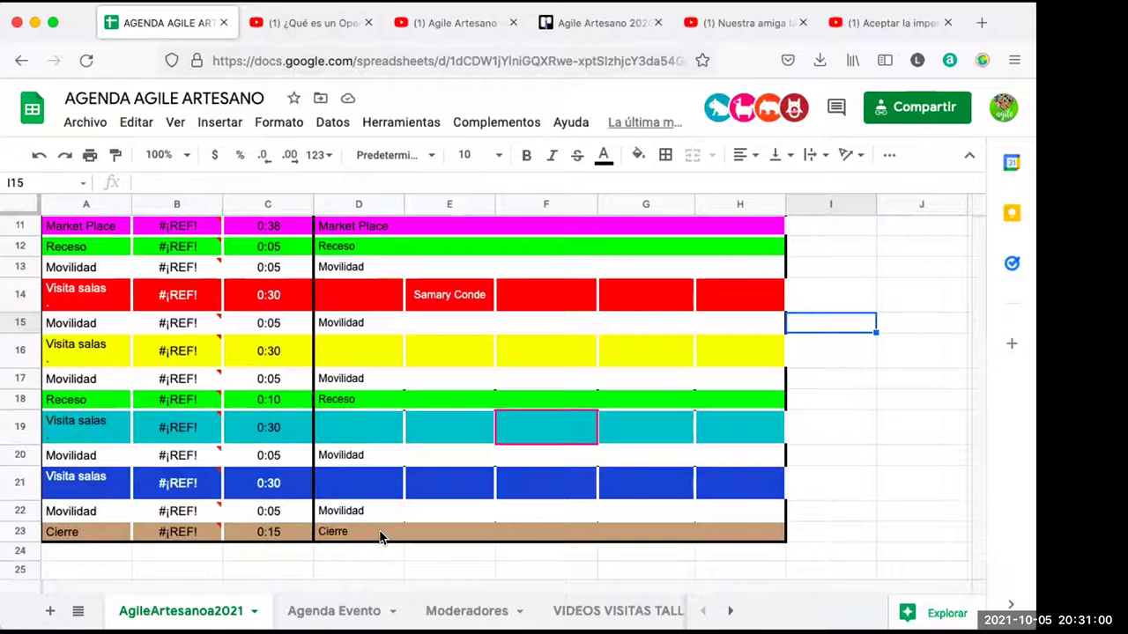
{"action": "scroll", "coordinate": [380, 536], "scroll_direction": "up", "scroll_amount": 1}
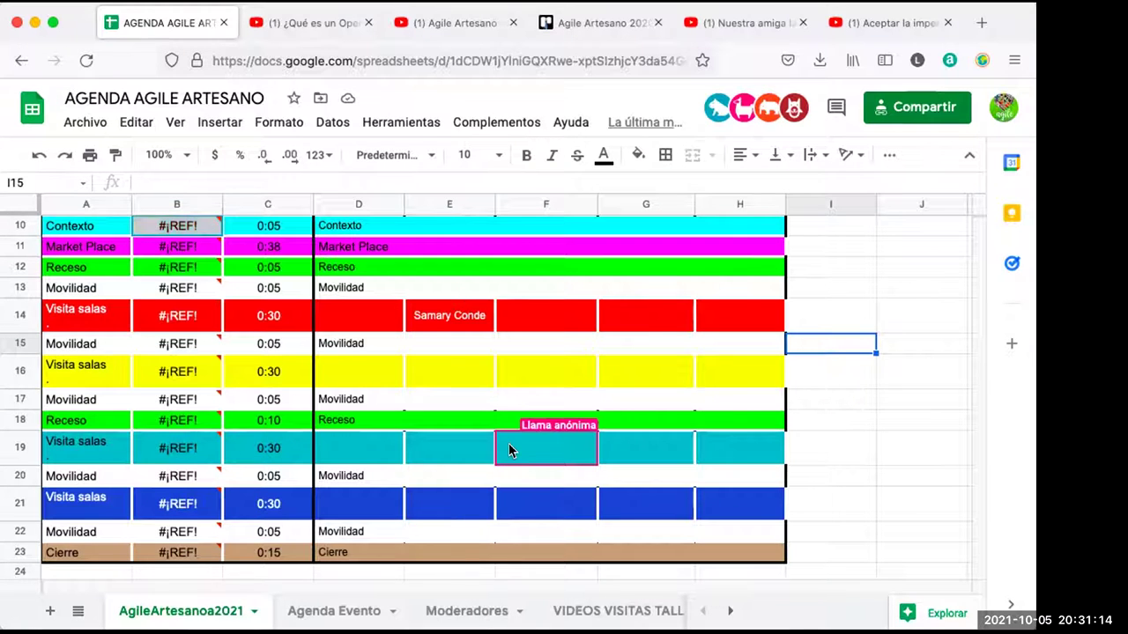
{"action": "scroll", "coordinate": [508, 443], "scroll_direction": "up", "scroll_amount": 1}
{"action": "scroll", "coordinate": [509, 443], "scroll_direction": "up", "scroll_amount": 3}
{"action": "scroll", "coordinate": [508, 443], "scroll_direction": "up", "scroll_amount": 2}
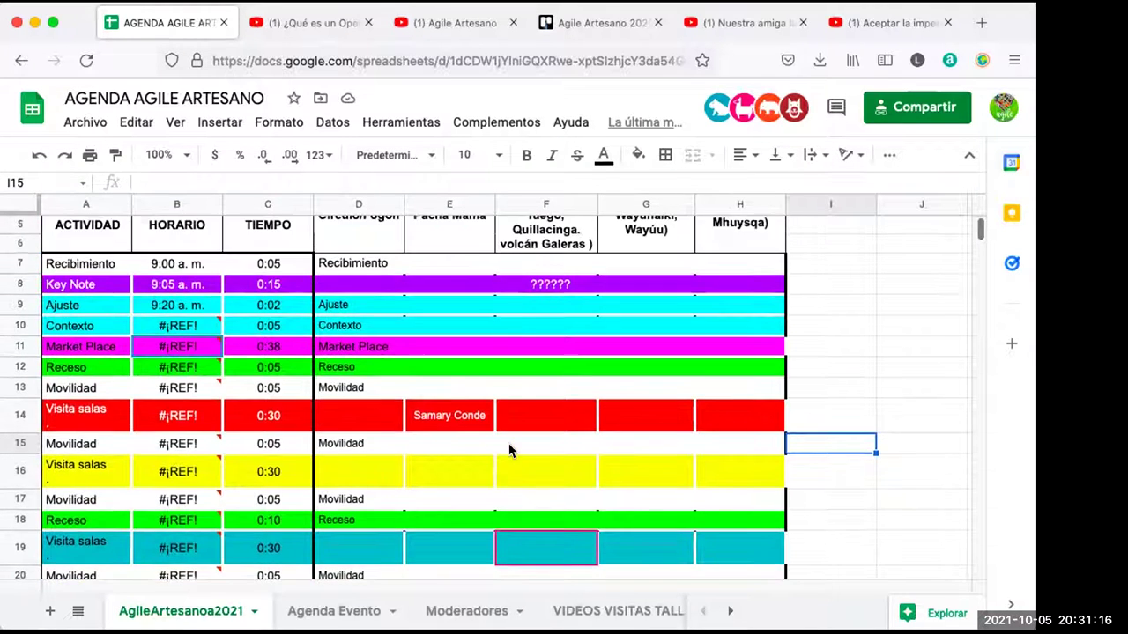
{"action": "scroll", "coordinate": [509, 443], "scroll_direction": "up", "scroll_amount": 1}
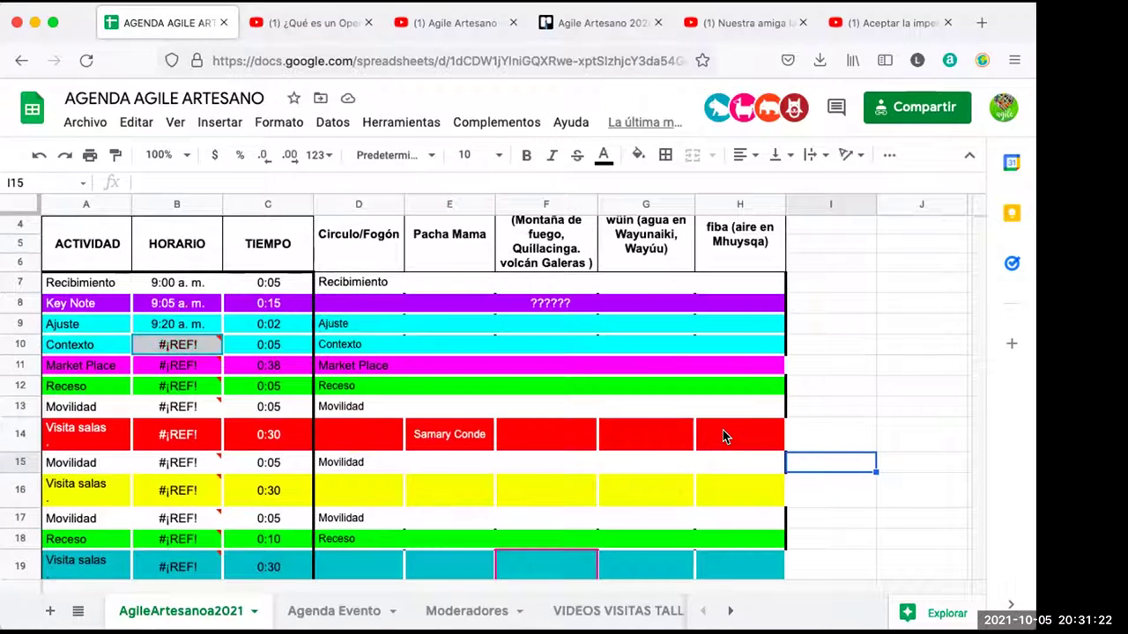
{"action": "scroll", "coordinate": [722, 434], "scroll_direction": "down", "scroll_amount": 1}
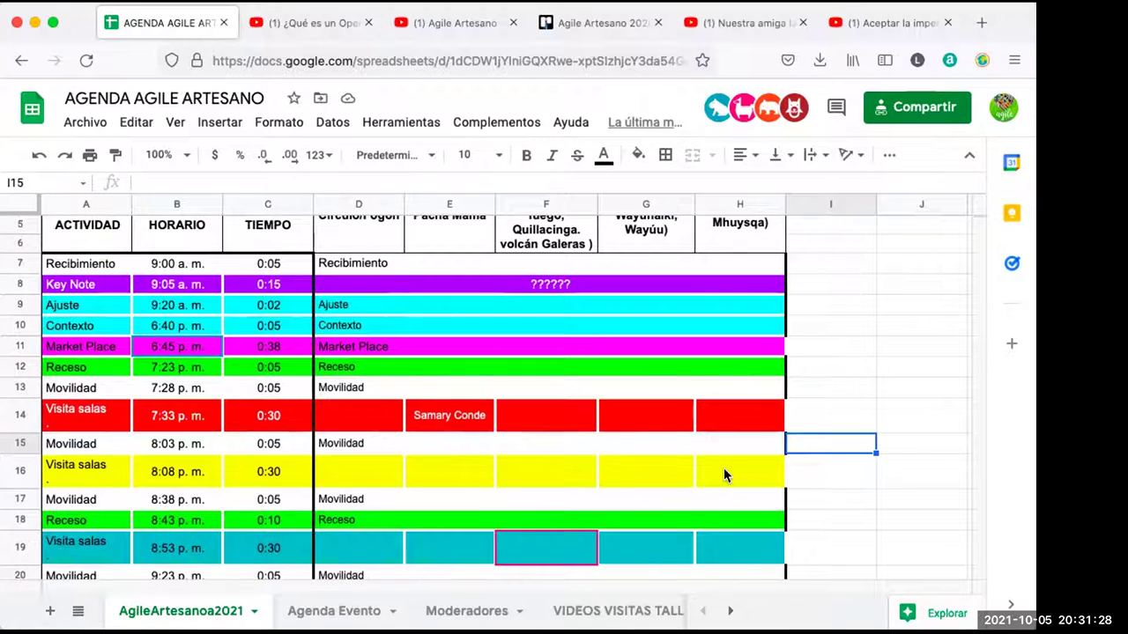
- Type the two moderators' names into H16, the fiba slot of the yellow visit row
{"action": "left_click", "coordinate": [714, 474]}
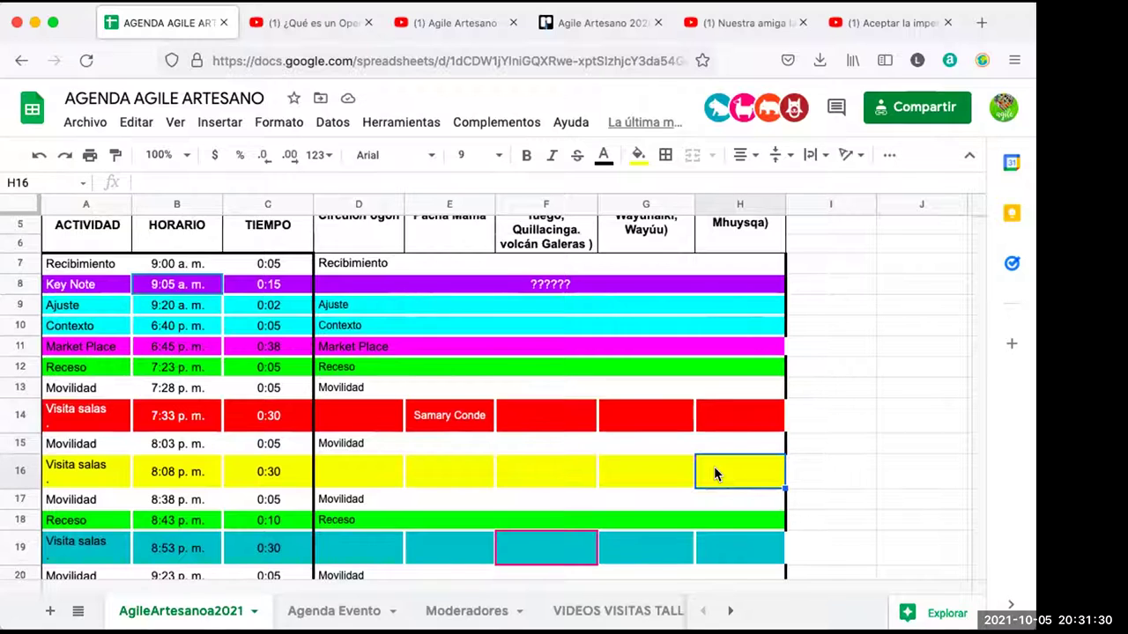
{"action": "scroll", "coordinate": [714, 466], "scroll_direction": "up", "scroll_amount": 1}
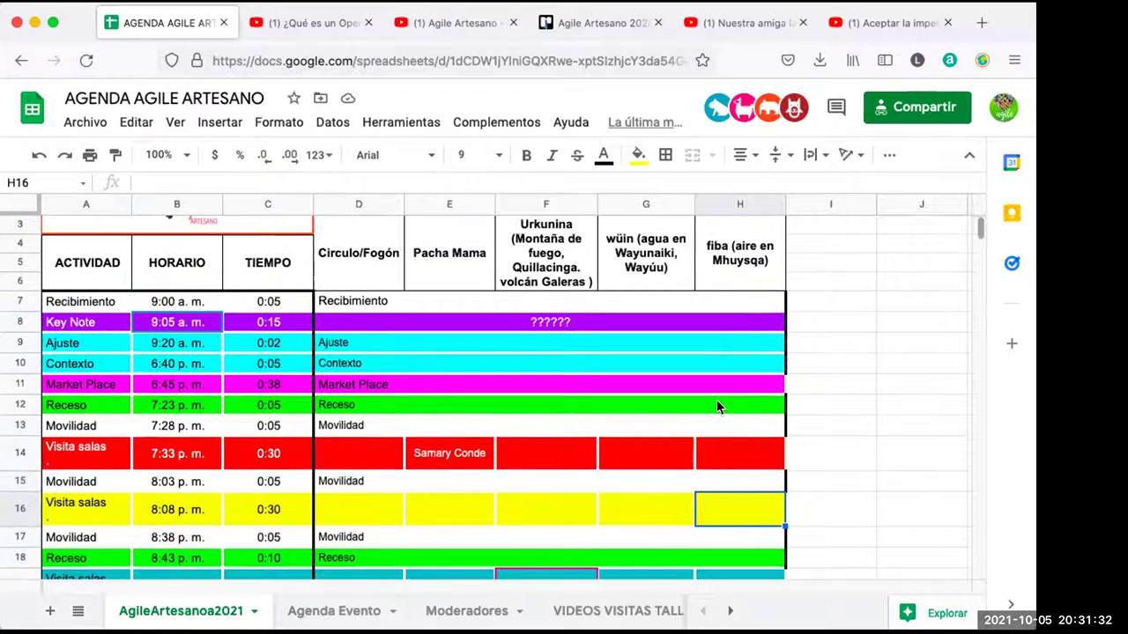
{"action": "double_click", "coordinate": [716, 508]}
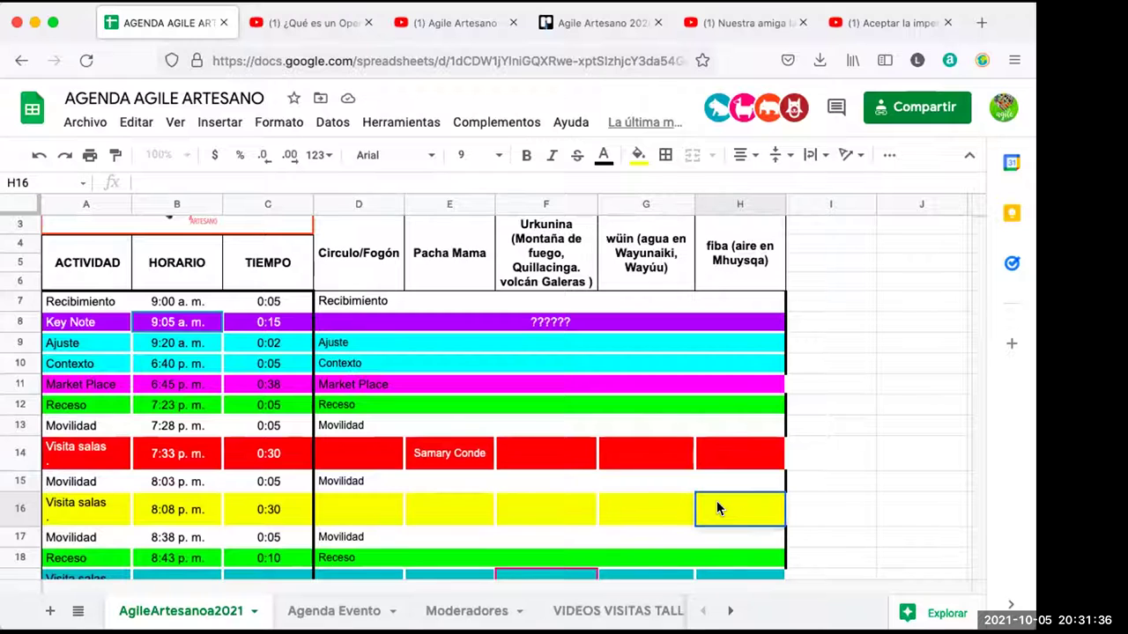
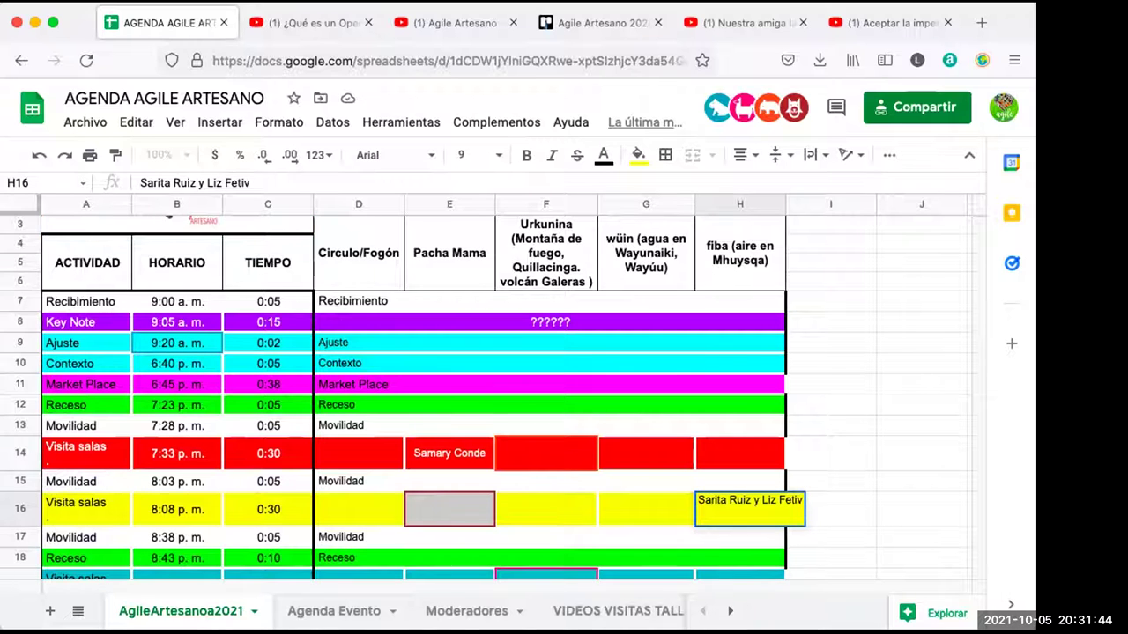
{"action": "left_click", "coordinate": [850, 518]}
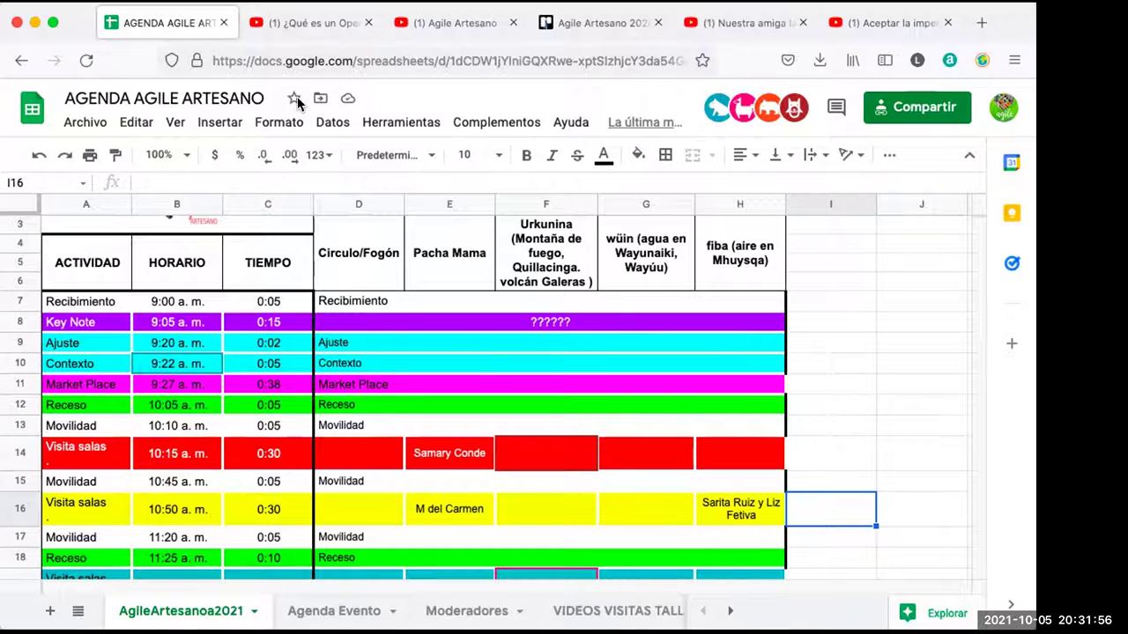
{"action": "left_click", "coordinate": [838, 270]}
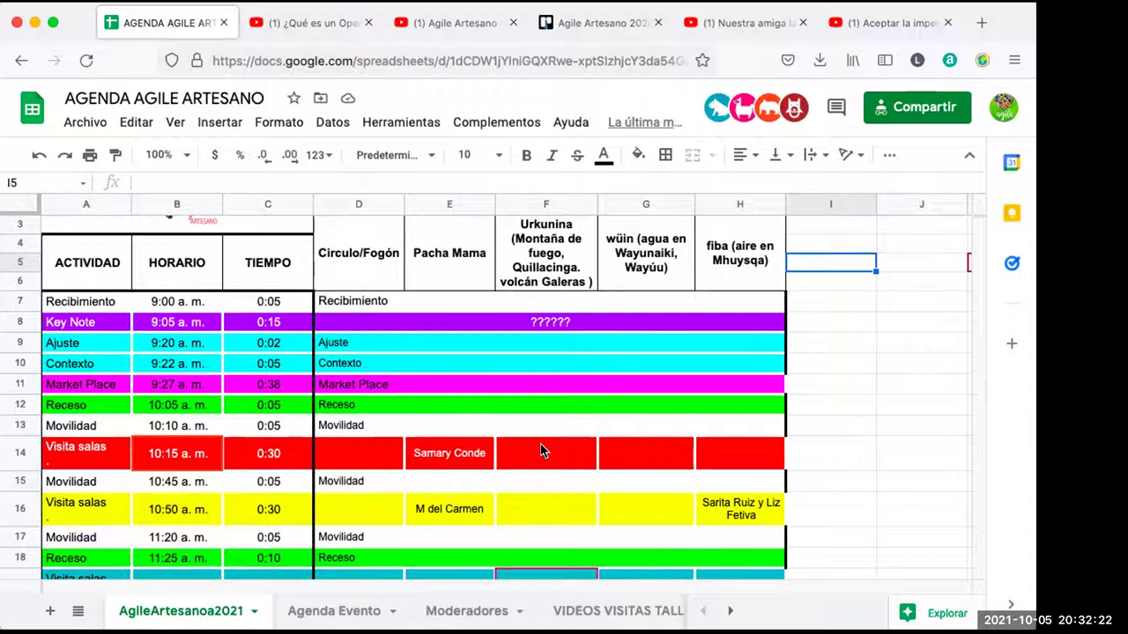
{"action": "scroll", "coordinate": [541, 451], "scroll_direction": "down", "scroll_amount": 1}
{"action": "scroll", "coordinate": [541, 450], "scroll_direction": "down", "scroll_amount": 3}
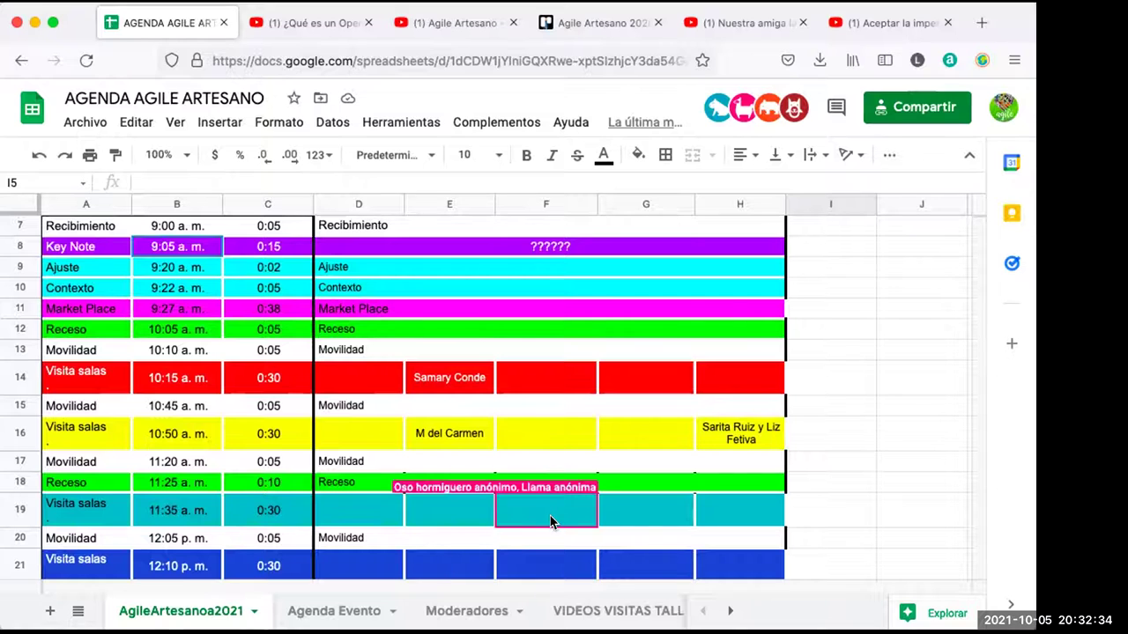
{"action": "scroll", "coordinate": [549, 515], "scroll_direction": "down", "scroll_amount": 1}
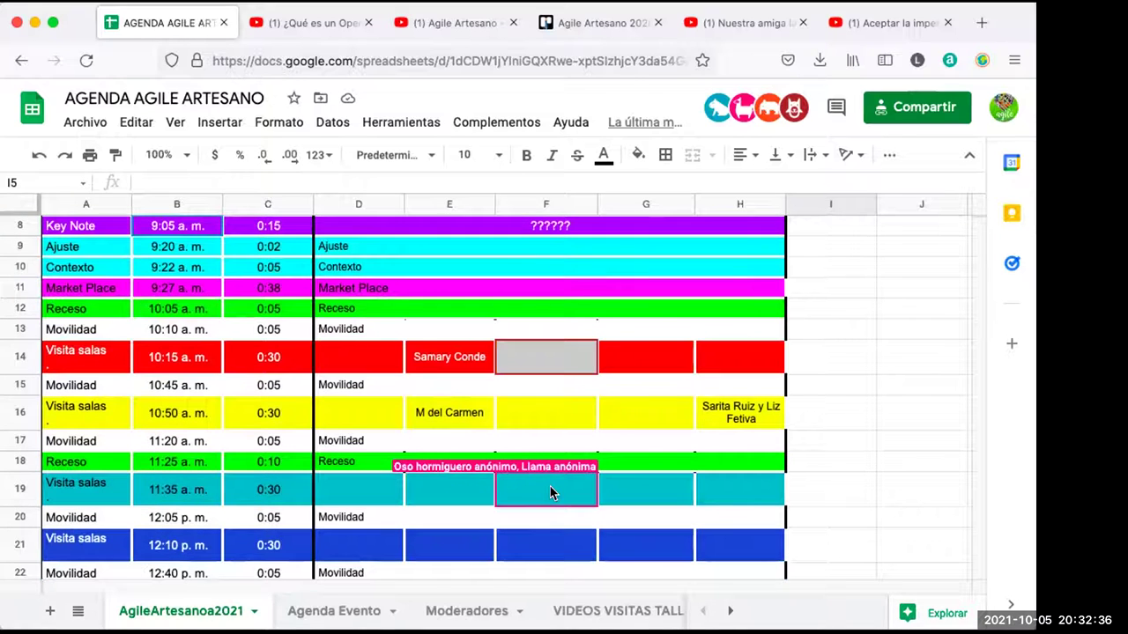
- Enter 'Colteseda' in F14, correcting the misspelled 'Coltesada'
{"action": "left_click", "coordinate": [536, 356]}
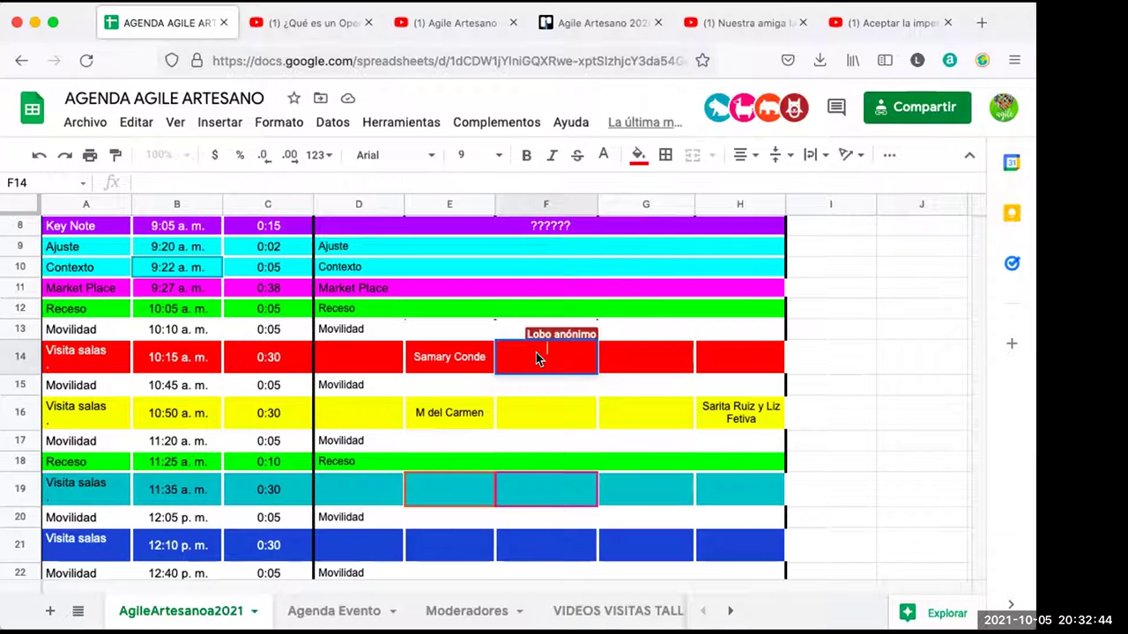
{"action": "type", "text": "C"}
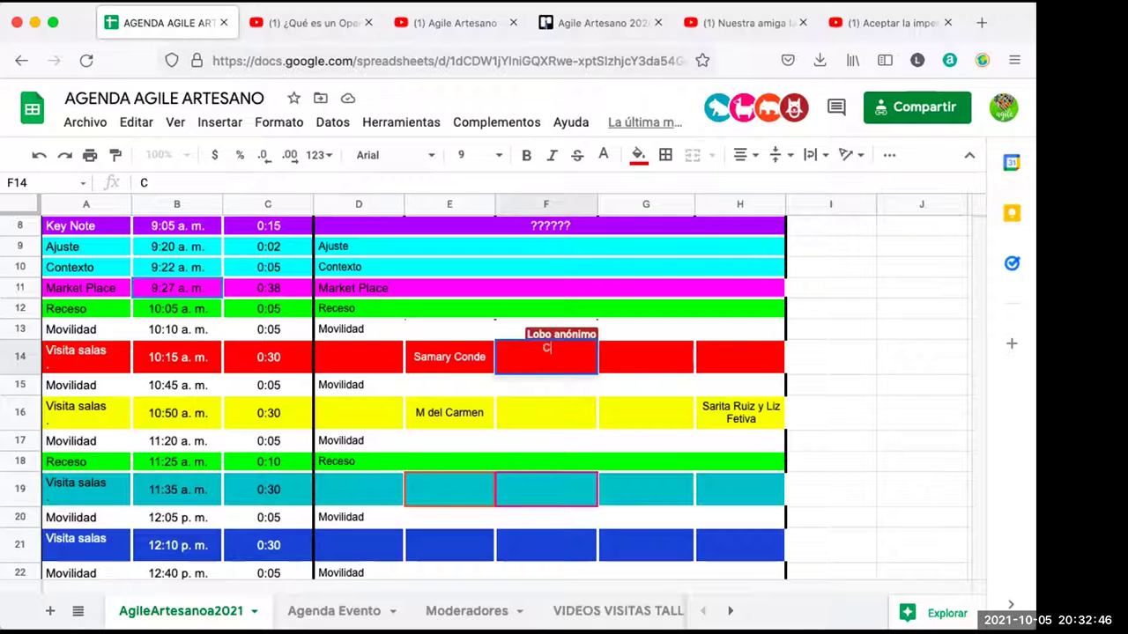
{"action": "type", "text": "oltesada"}
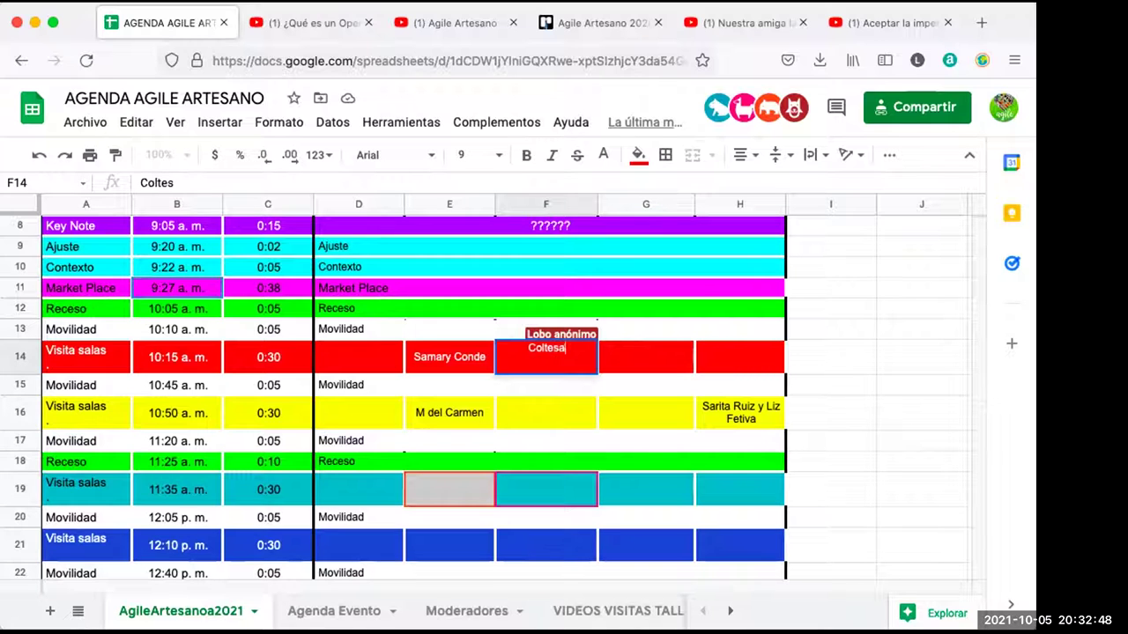
{"action": "key", "text": "BackSpace"}
{"action": "key", "text": "BackSpace"}
{"action": "key", "text": "BackSpace"}
{"action": "type", "text": "eda"}
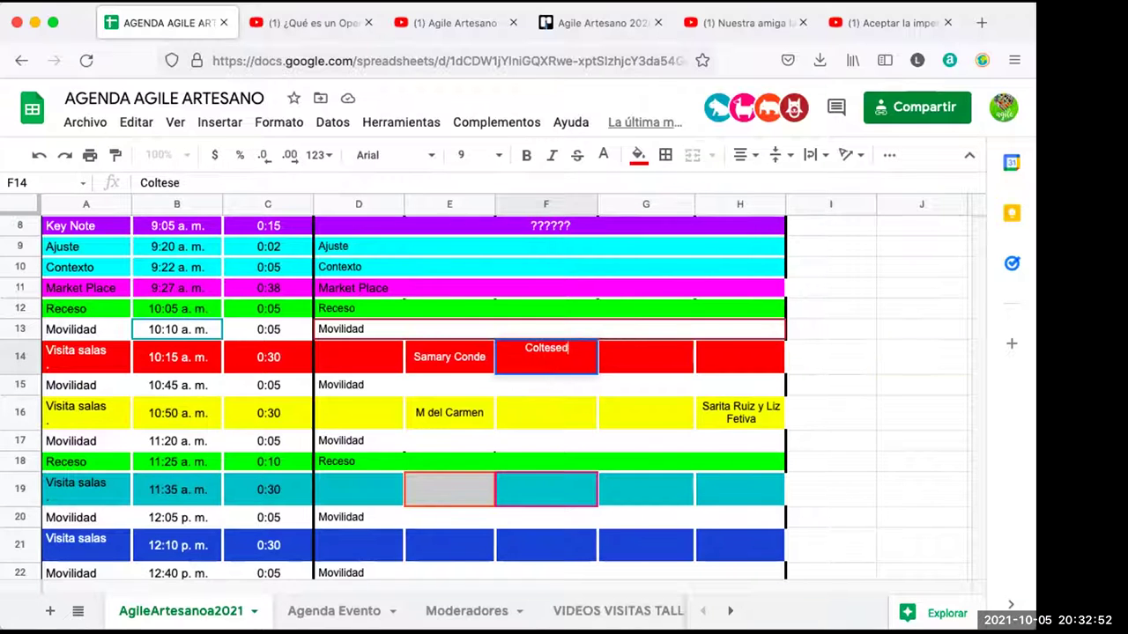
{"action": "left_click", "coordinate": [826, 355]}
{"action": "scroll", "coordinate": [623, 373], "scroll_direction": "up", "scroll_amount": 3}
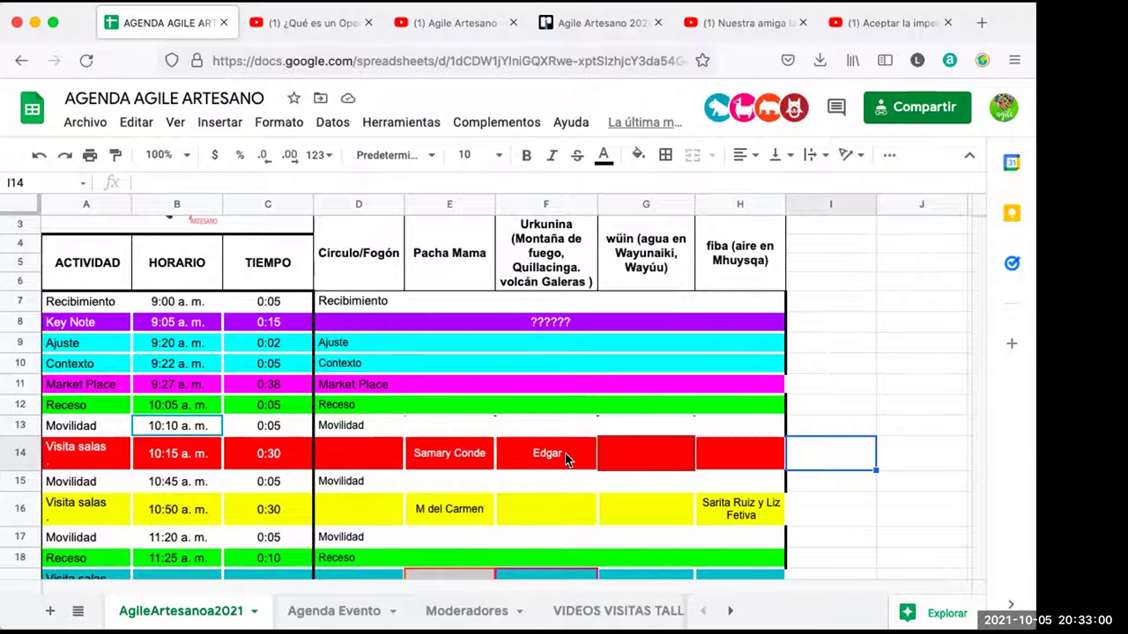
{"action": "scroll", "coordinate": [565, 454], "scroll_direction": "down", "scroll_amount": 1}
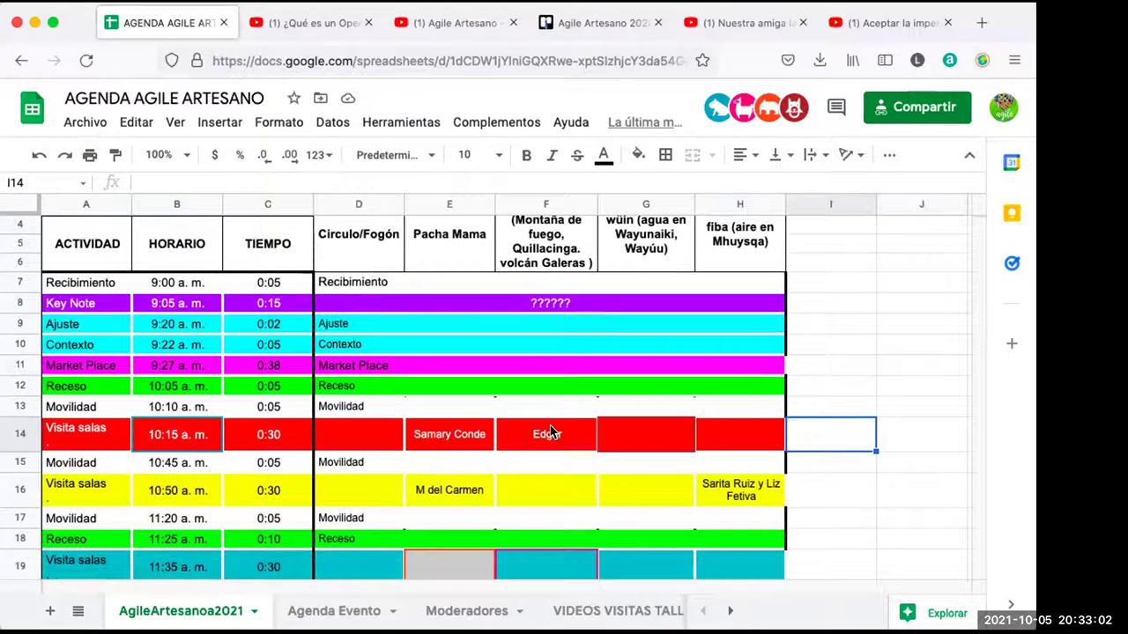
{"action": "scroll", "coordinate": [550, 432], "scroll_direction": "down", "scroll_amount": 1}
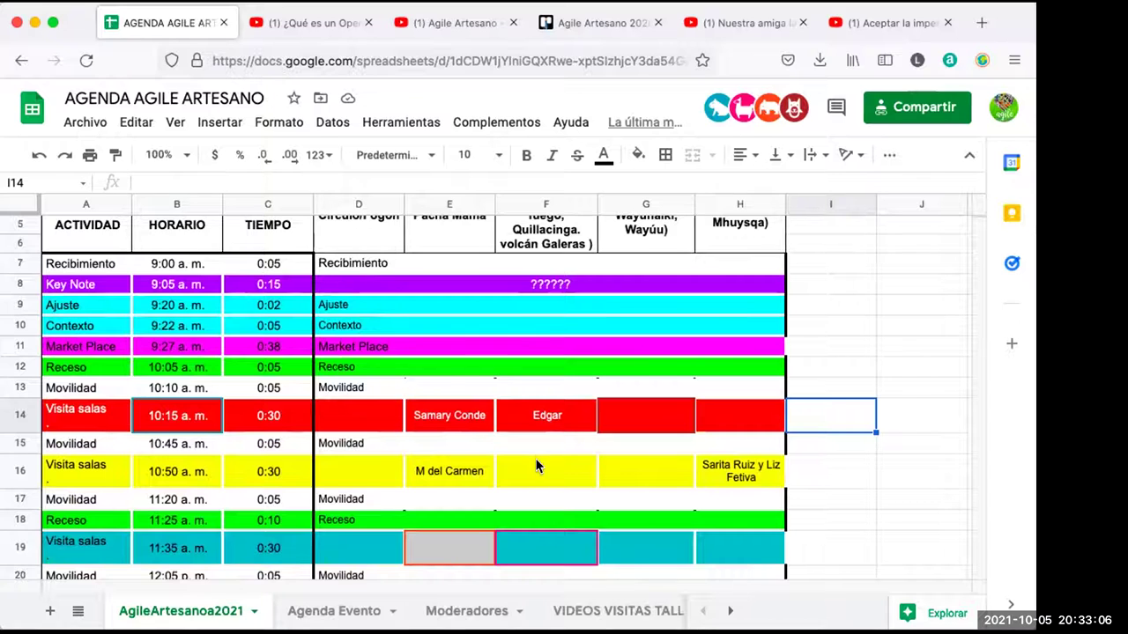
{"action": "scroll", "coordinate": [536, 463], "scroll_direction": "down", "scroll_amount": 1}
{"action": "scroll", "coordinate": [537, 465], "scroll_direction": "down", "scroll_amount": 1}
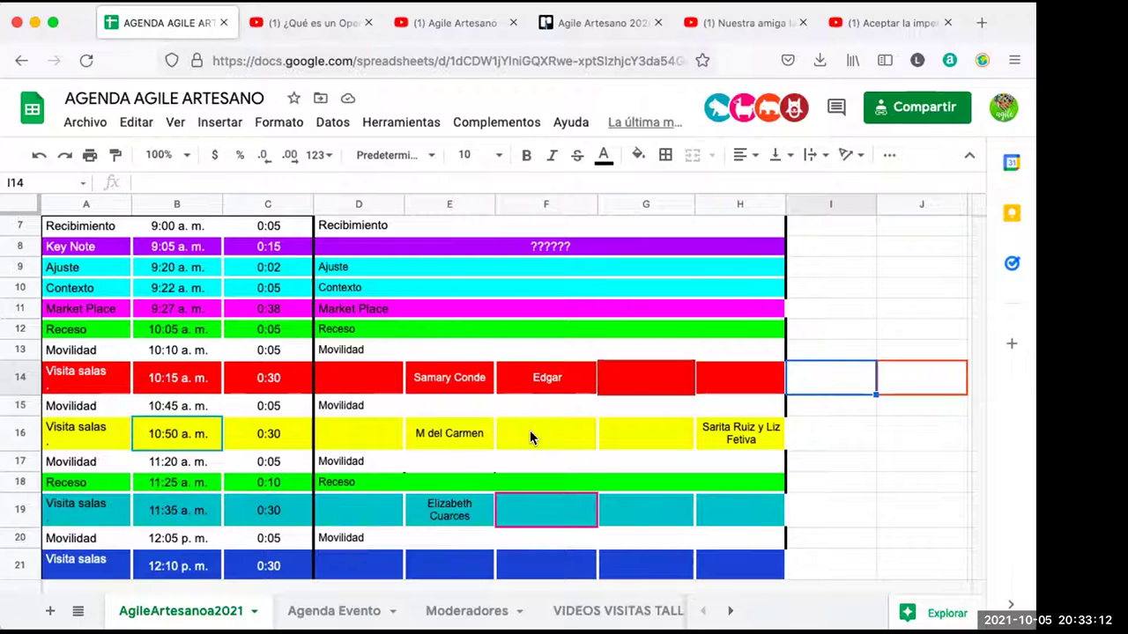
- Type 'Colteseda' into F16, the Urkunina slot of the yellow visit row
{"action": "left_click", "coordinate": [530, 429]}
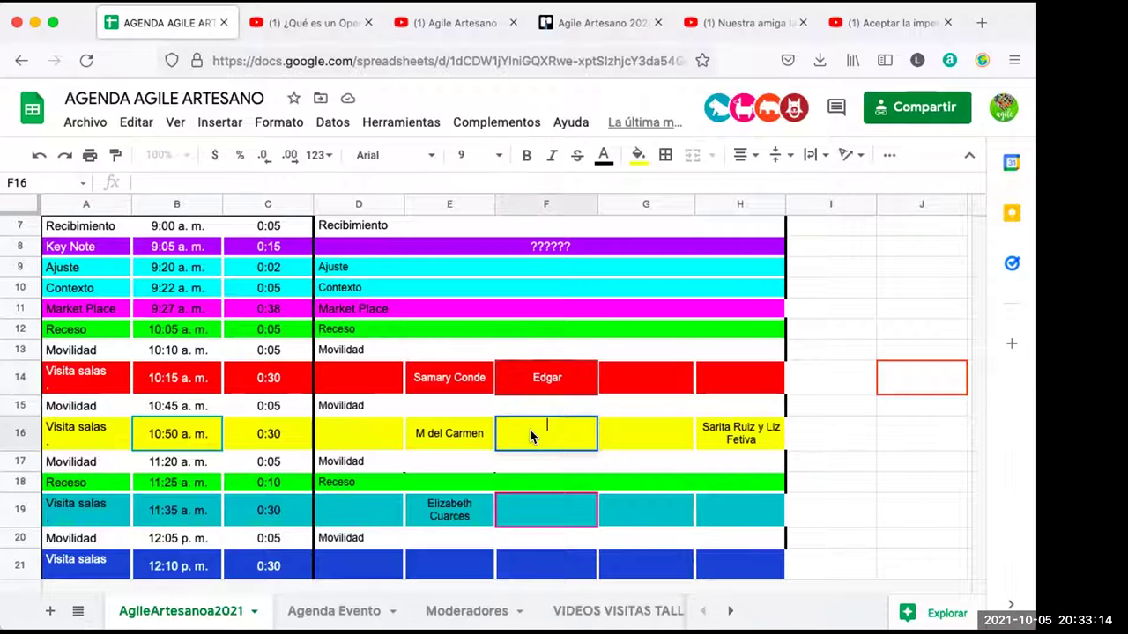
{"action": "type", "text": "Coltes"}
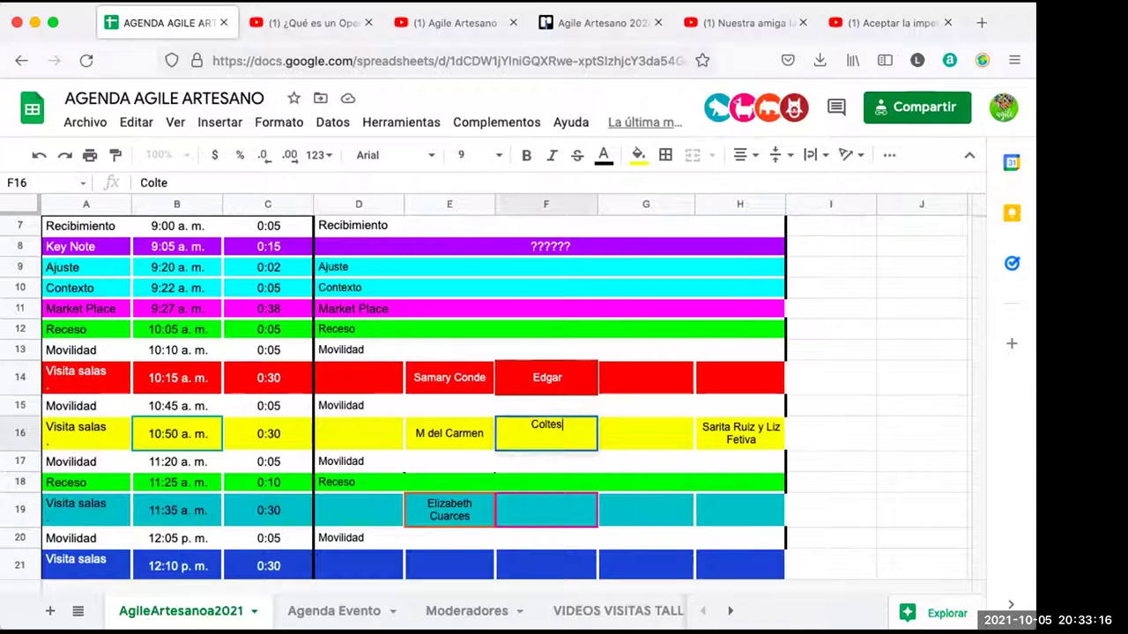
{"action": "type", "text": "eda"}
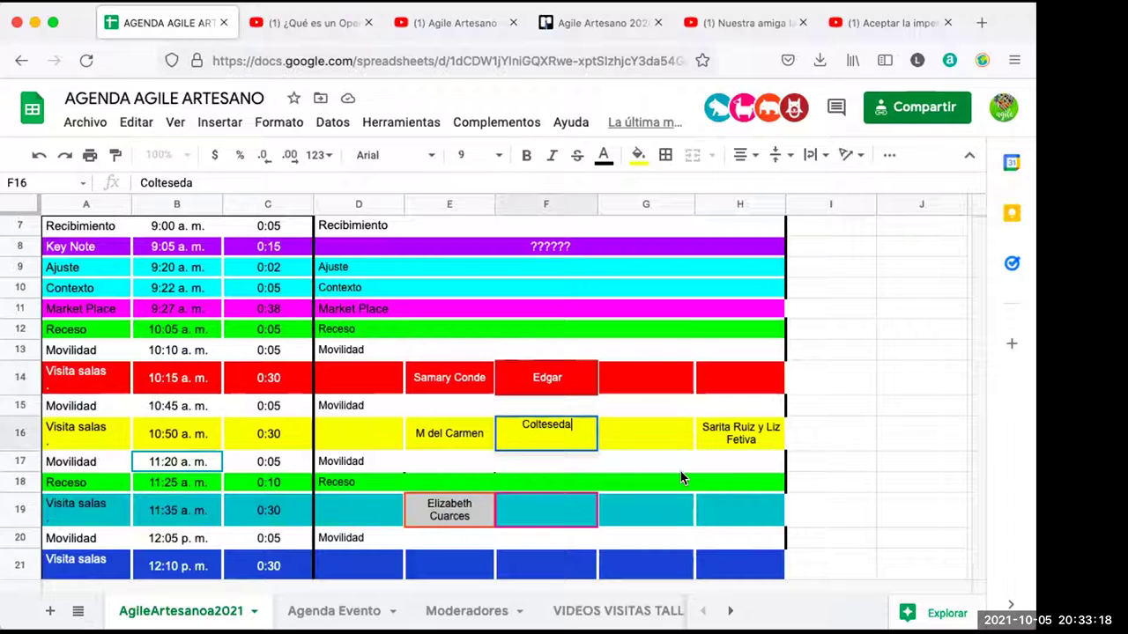
{"action": "left_click", "coordinate": [841, 457]}
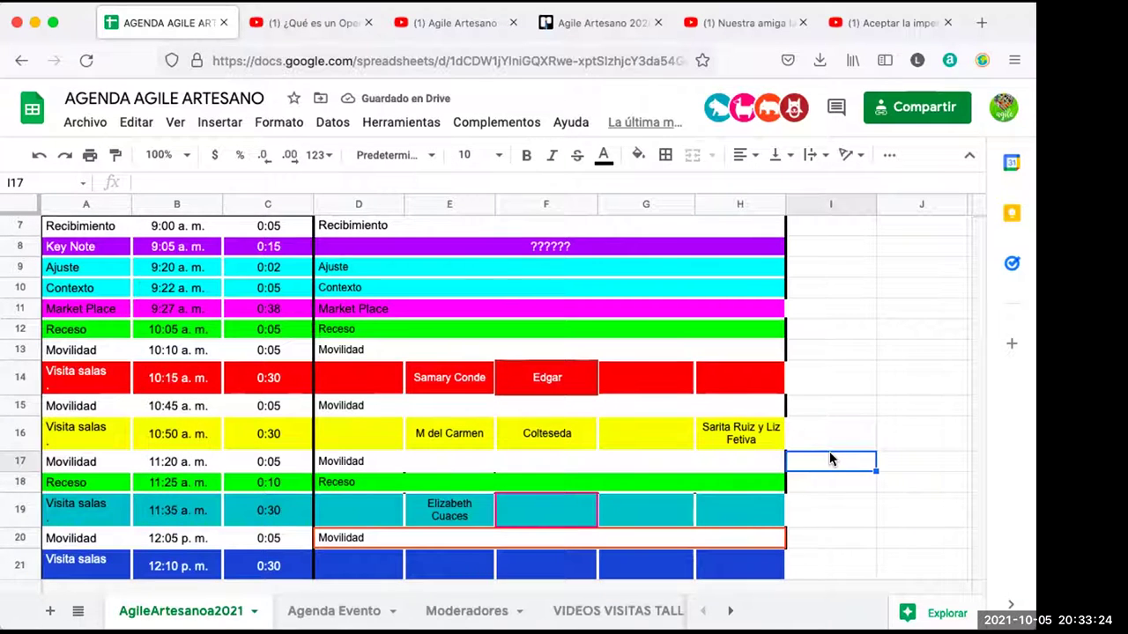
{"action": "scroll", "coordinate": [582, 493], "scroll_direction": "down", "scroll_amount": 5}
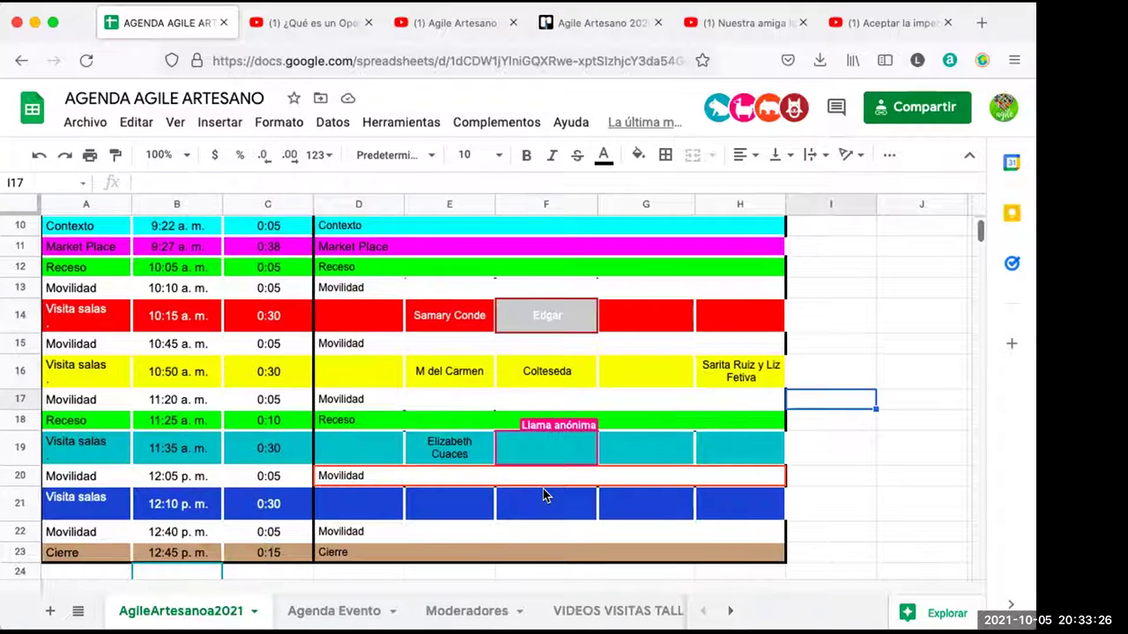
{"action": "scroll", "coordinate": [544, 496], "scroll_direction": "up", "scroll_amount": 5}
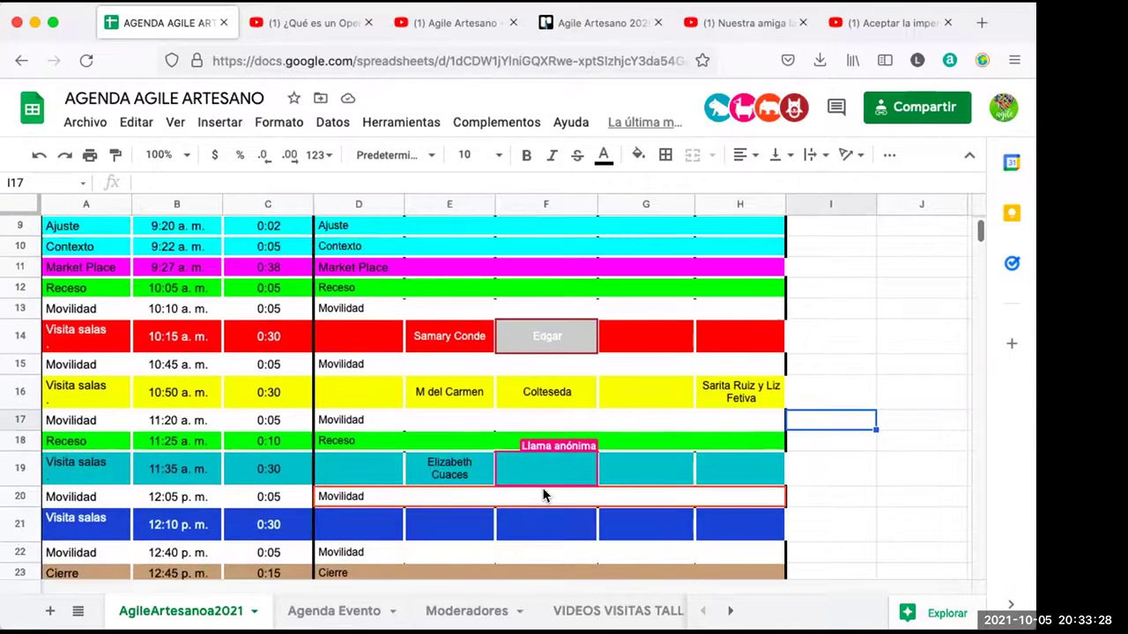
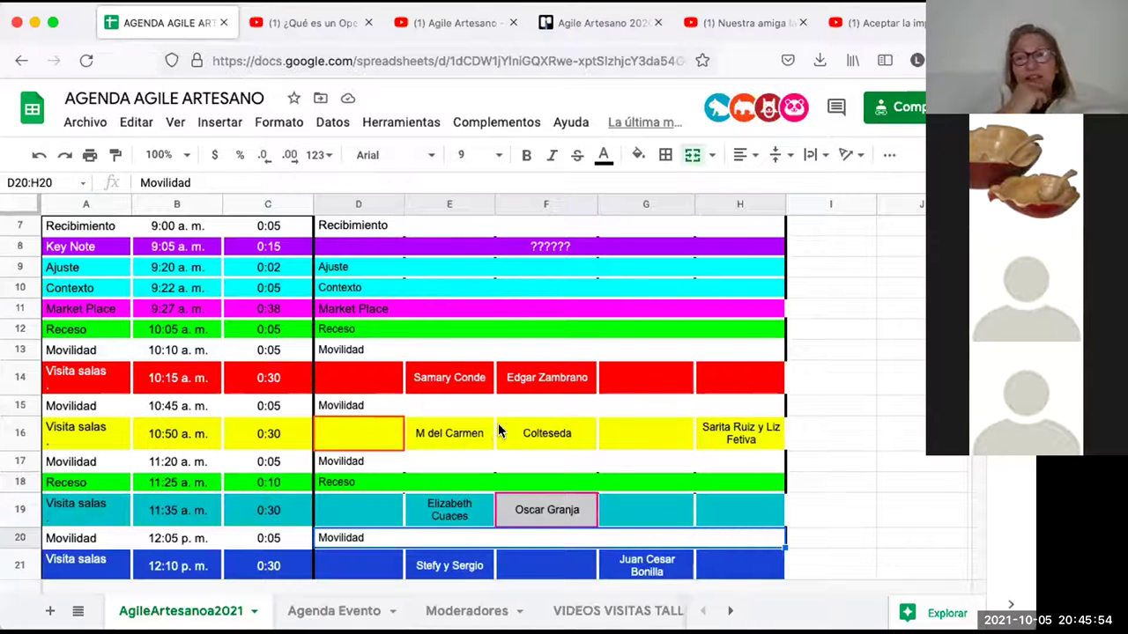
- Scroll around the agenda to watch collaborators fill in the G16, G21 and F19 room slots
{"action": "scroll", "coordinate": [498, 432], "scroll_direction": "up", "scroll_amount": 1}
{"action": "scroll", "coordinate": [498, 431], "scroll_direction": "right", "scroll_amount": 2}
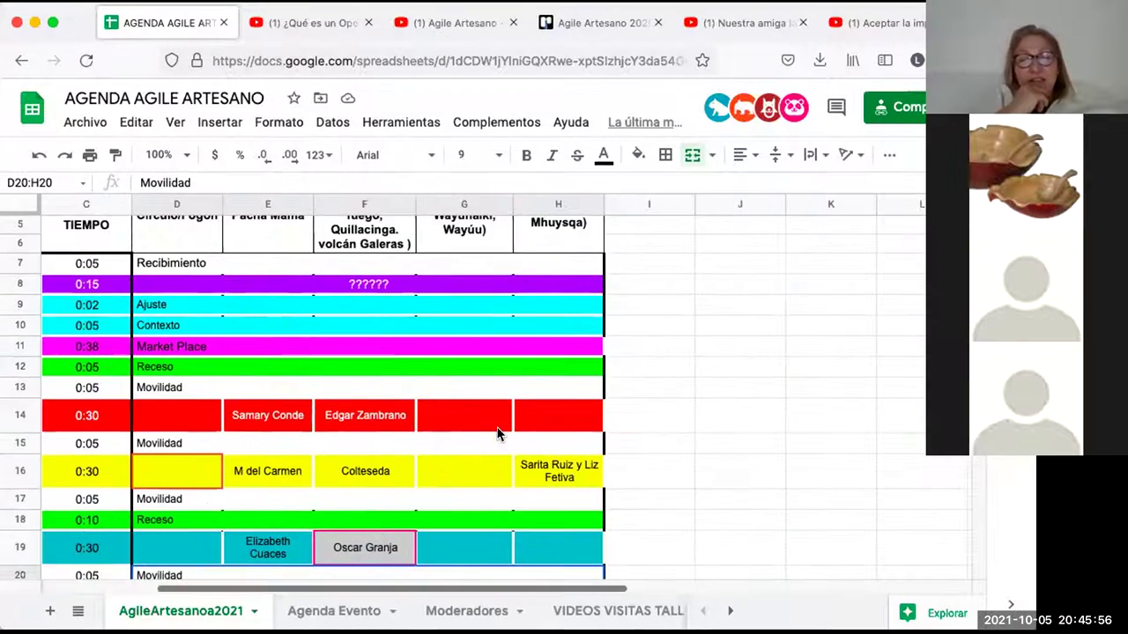
{"action": "scroll", "coordinate": [497, 432], "scroll_direction": "up", "scroll_amount": 1}
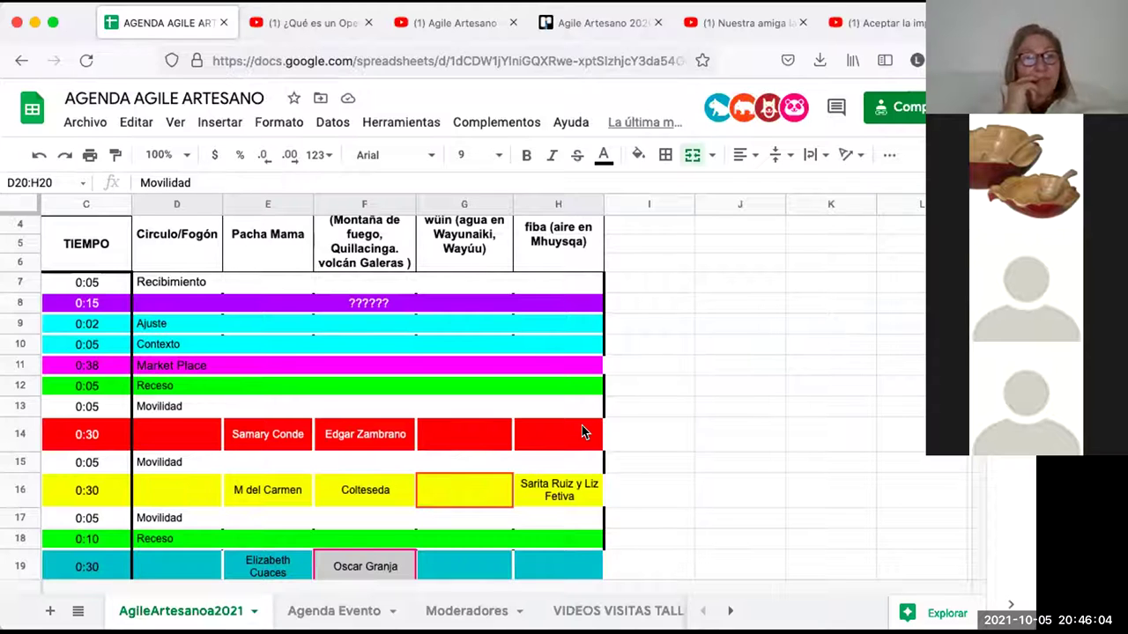
{"action": "scroll", "coordinate": [582, 432], "scroll_direction": "left", "scroll_amount": 4}
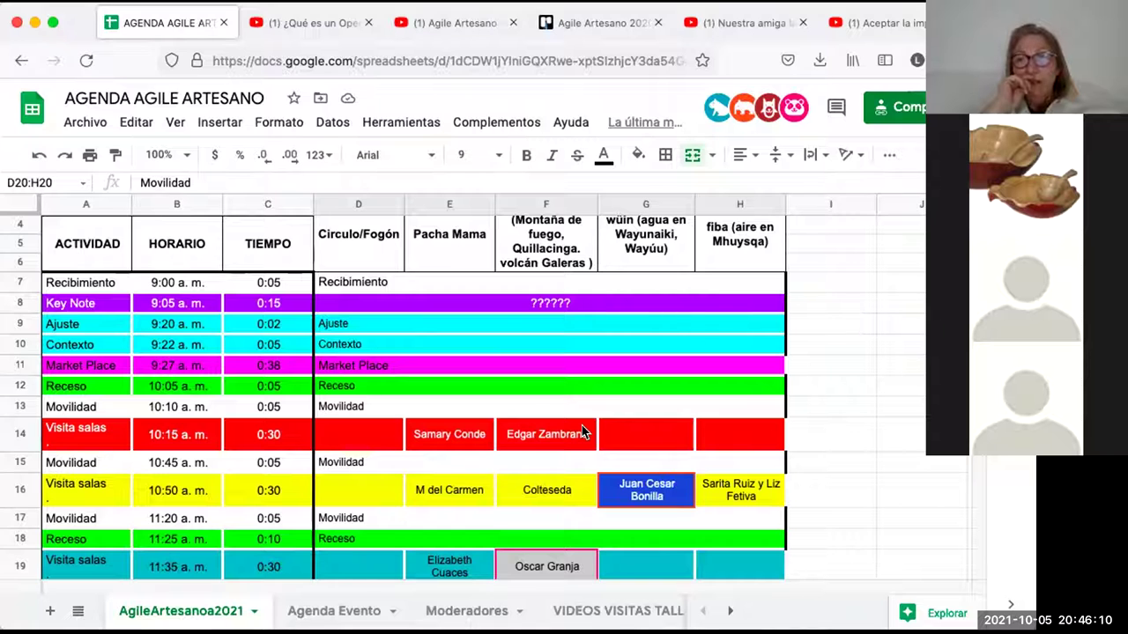
{"action": "scroll", "coordinate": [582, 432], "scroll_direction": "down", "scroll_amount": 2}
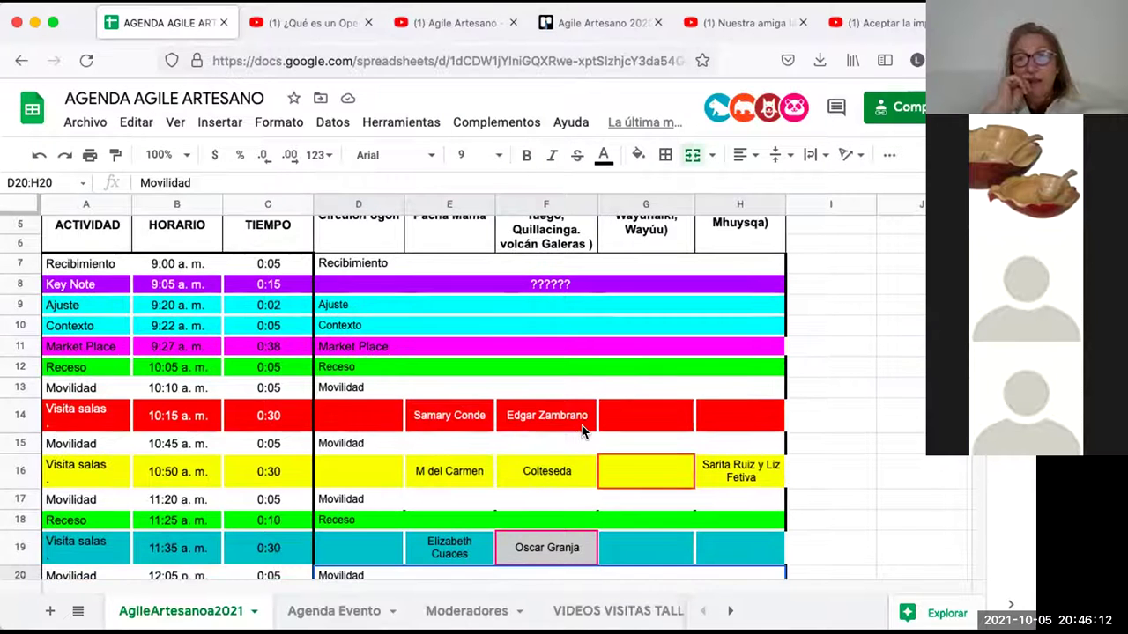
{"action": "scroll", "coordinate": [581, 432], "scroll_direction": "down", "scroll_amount": 3}
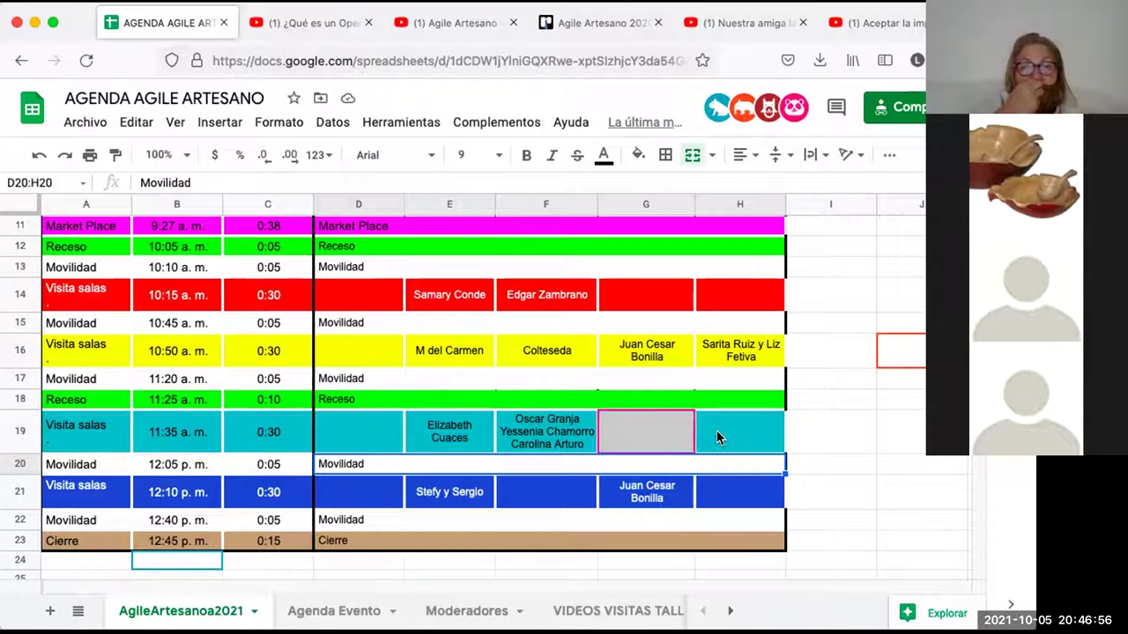
{"action": "scroll", "coordinate": [694, 430], "scroll_direction": "right", "scroll_amount": 1}
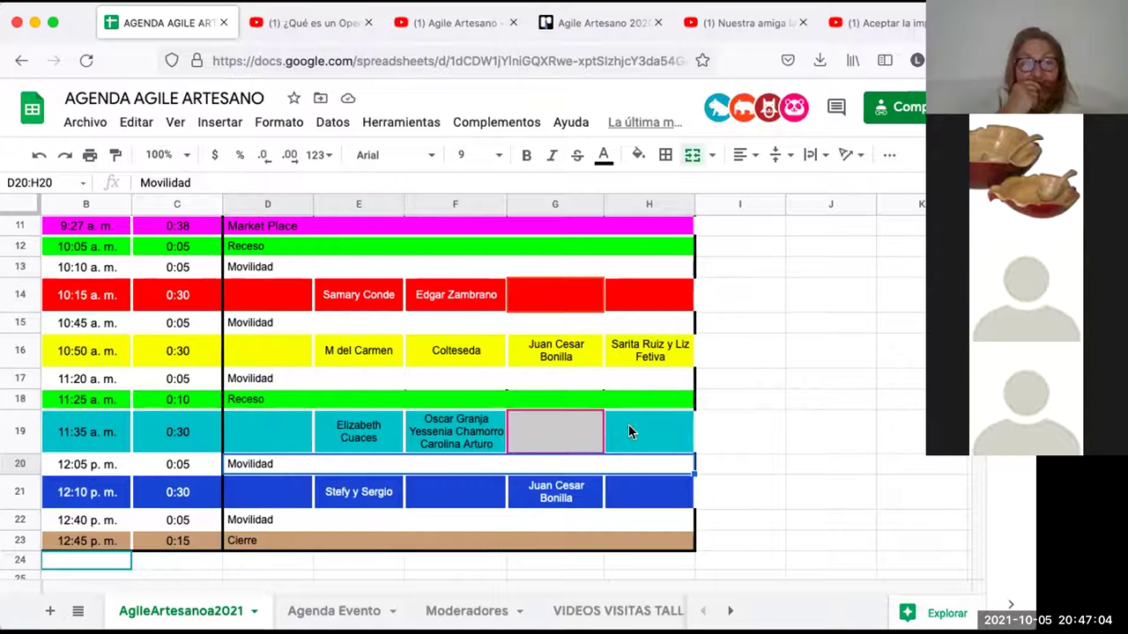
{"action": "scroll", "coordinate": [629, 428], "scroll_direction": "left", "scroll_amount": 1}
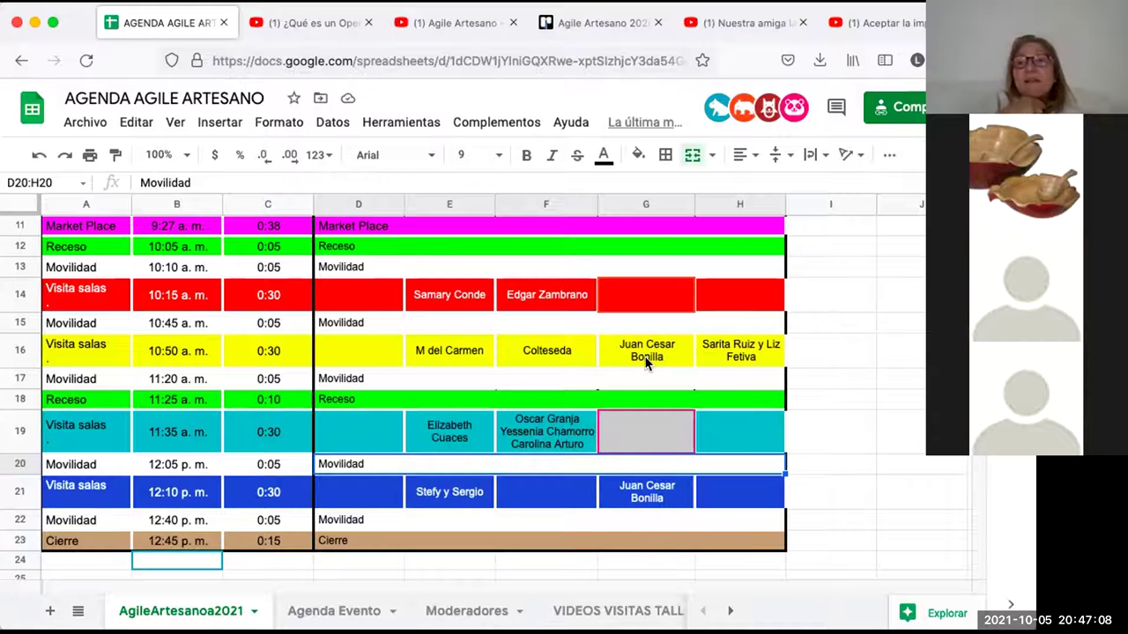
{"action": "scroll", "coordinate": [646, 362], "scroll_direction": "right", "scroll_amount": 1}
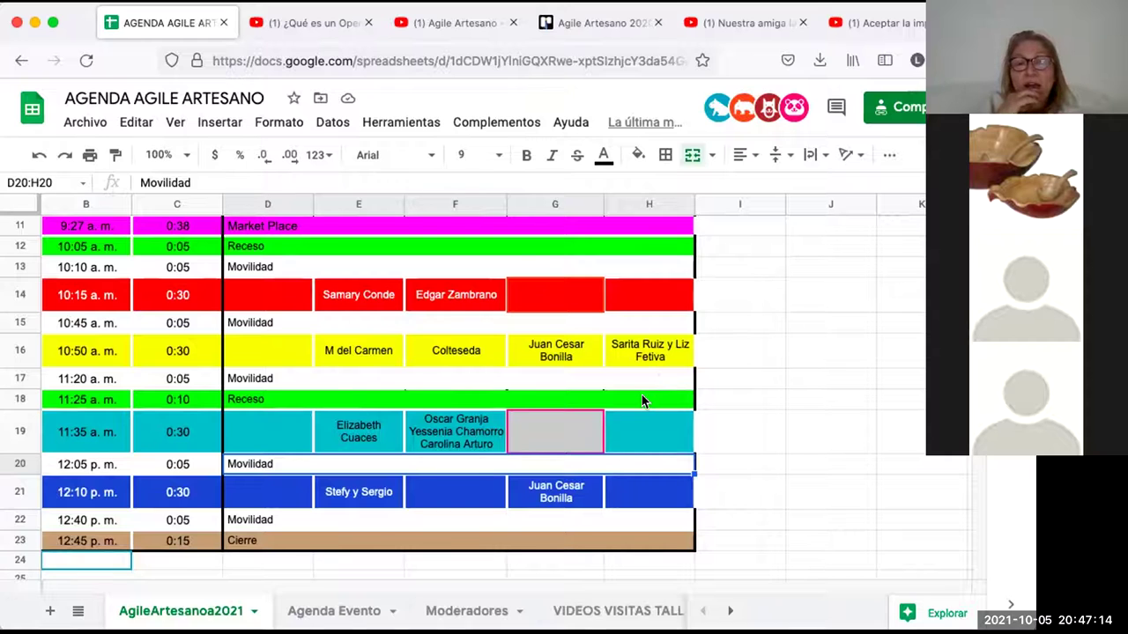
{"action": "scroll", "coordinate": [642, 401], "scroll_direction": "up", "scroll_amount": 1}
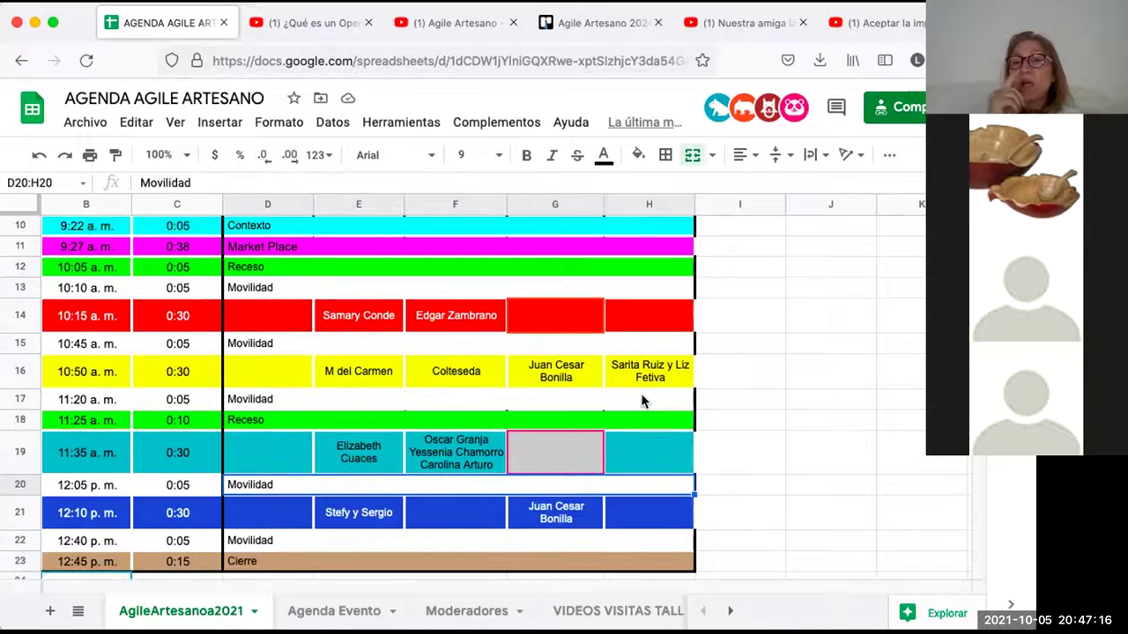
{"action": "scroll", "coordinate": [641, 401], "scroll_direction": "up", "scroll_amount": 3}
{"action": "scroll", "coordinate": [641, 401], "scroll_direction": "up", "scroll_amount": 2}
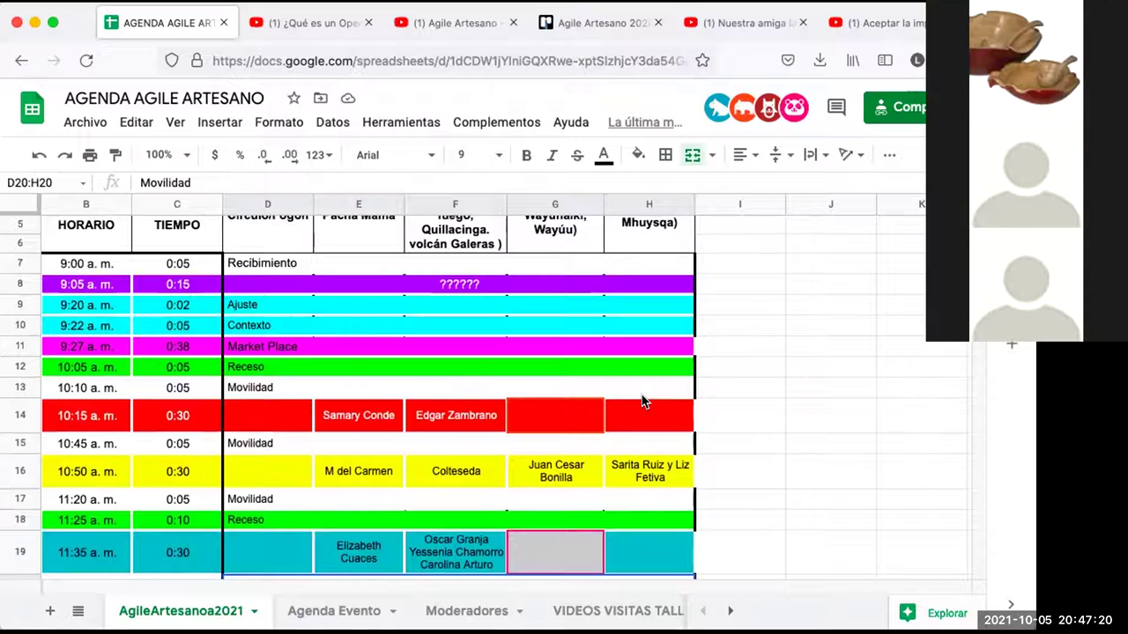
{"action": "scroll", "coordinate": [641, 401], "scroll_direction": "up", "scroll_amount": 1}
{"action": "scroll", "coordinate": [641, 401], "scroll_direction": "down", "scroll_amount": 2}
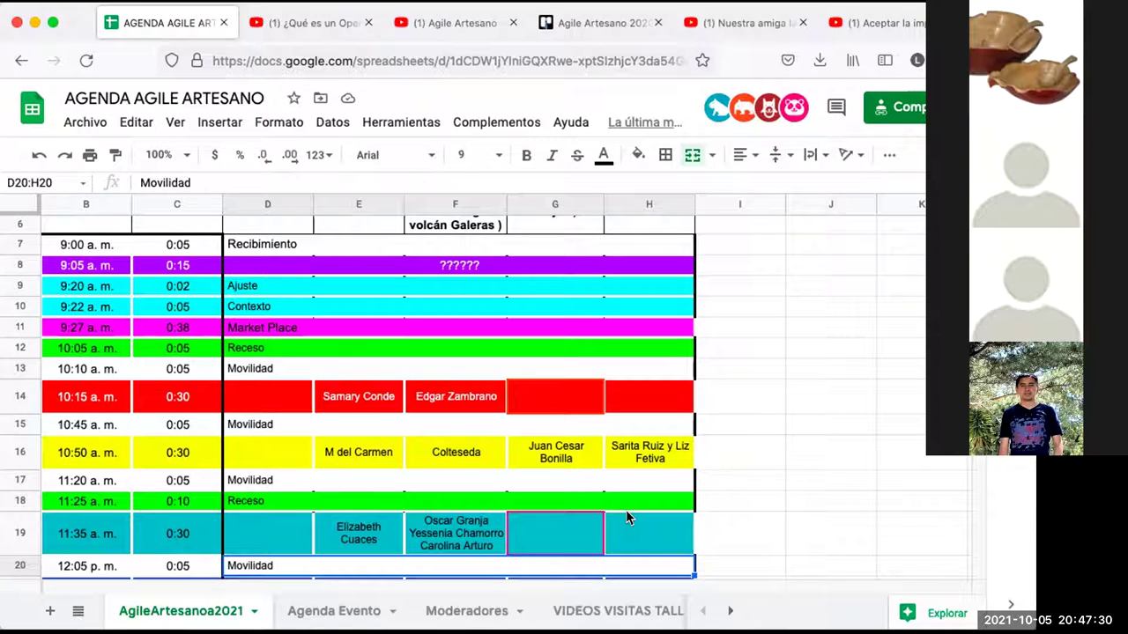
{"action": "scroll", "coordinate": [628, 519], "scroll_direction": "up", "scroll_amount": 2}
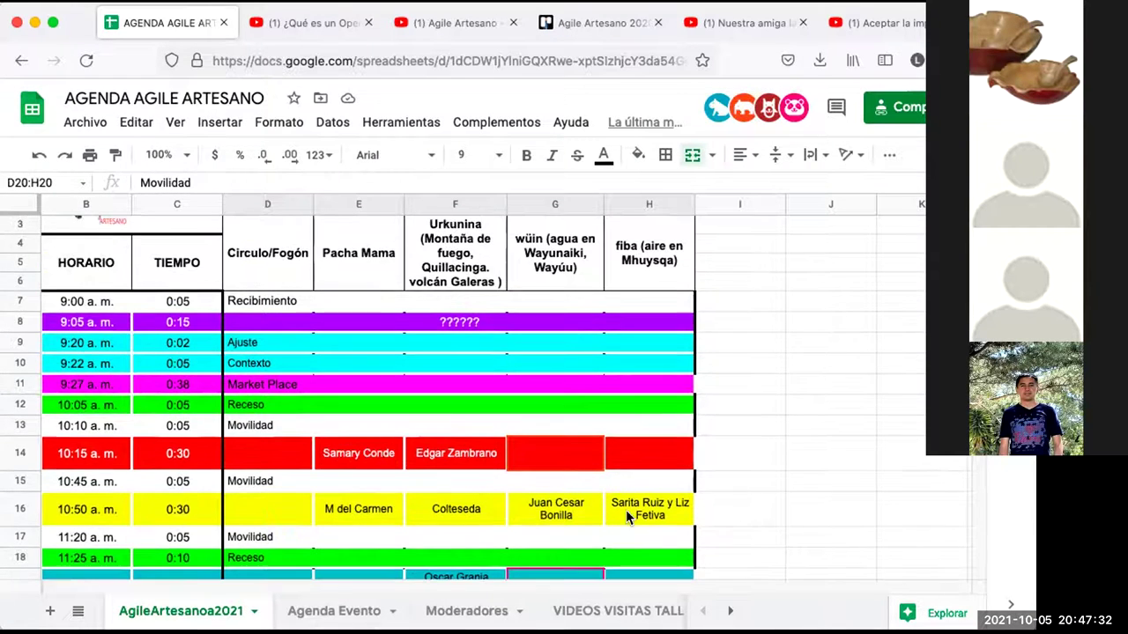
{"action": "scroll", "coordinate": [625, 509], "scroll_direction": "down", "scroll_amount": 2}
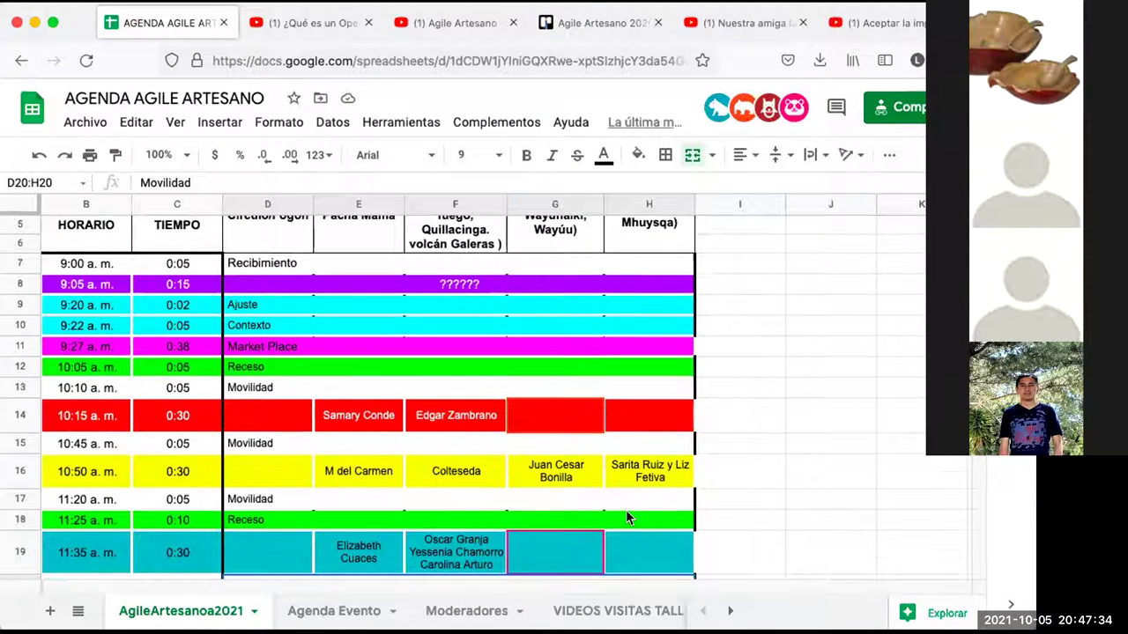
{"action": "scroll", "coordinate": [625, 511], "scroll_direction": "down", "scroll_amount": 1}
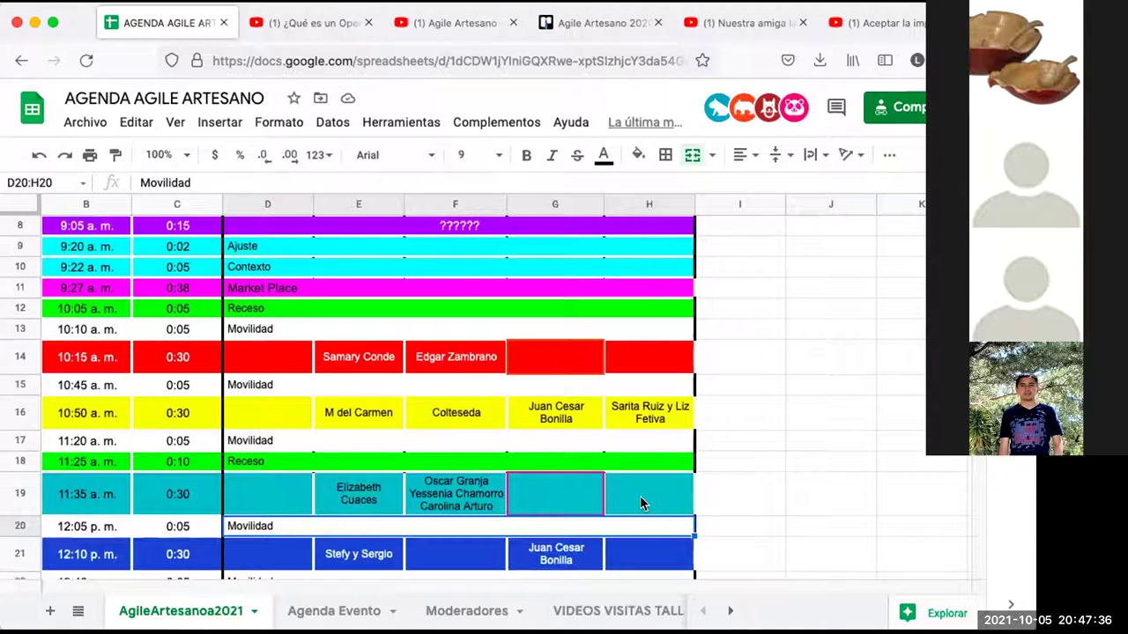
{"action": "scroll", "coordinate": [640, 559], "scroll_direction": "down", "scroll_amount": 1}
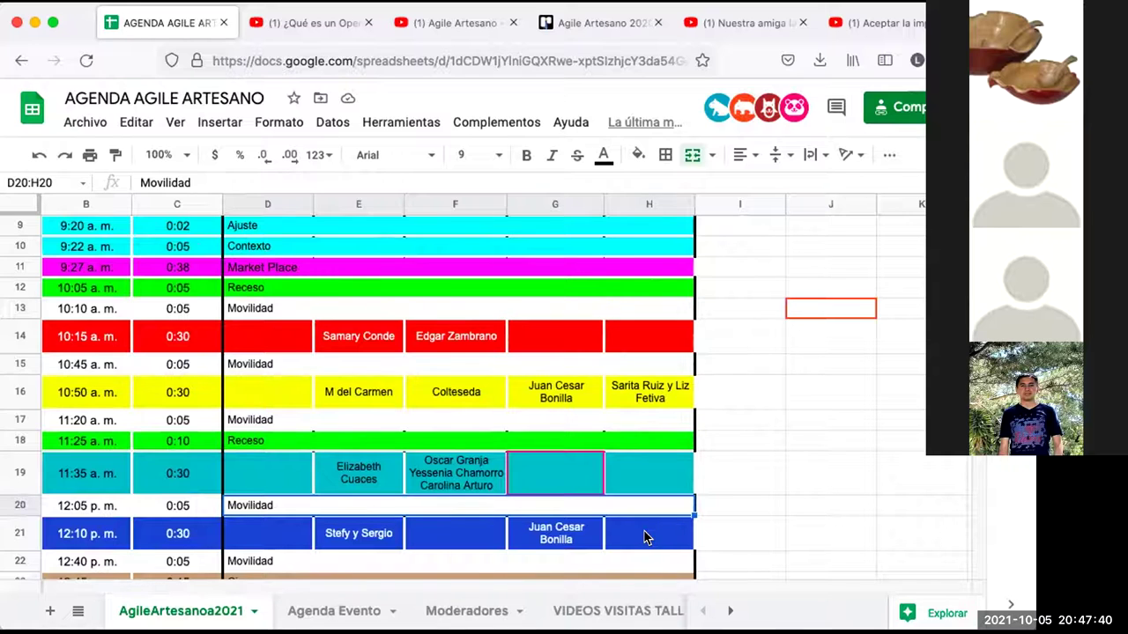
- Enter the speaker's full name in the blue 12:10 p.m. room slot H21
{"action": "left_click", "coordinate": [645, 536]}
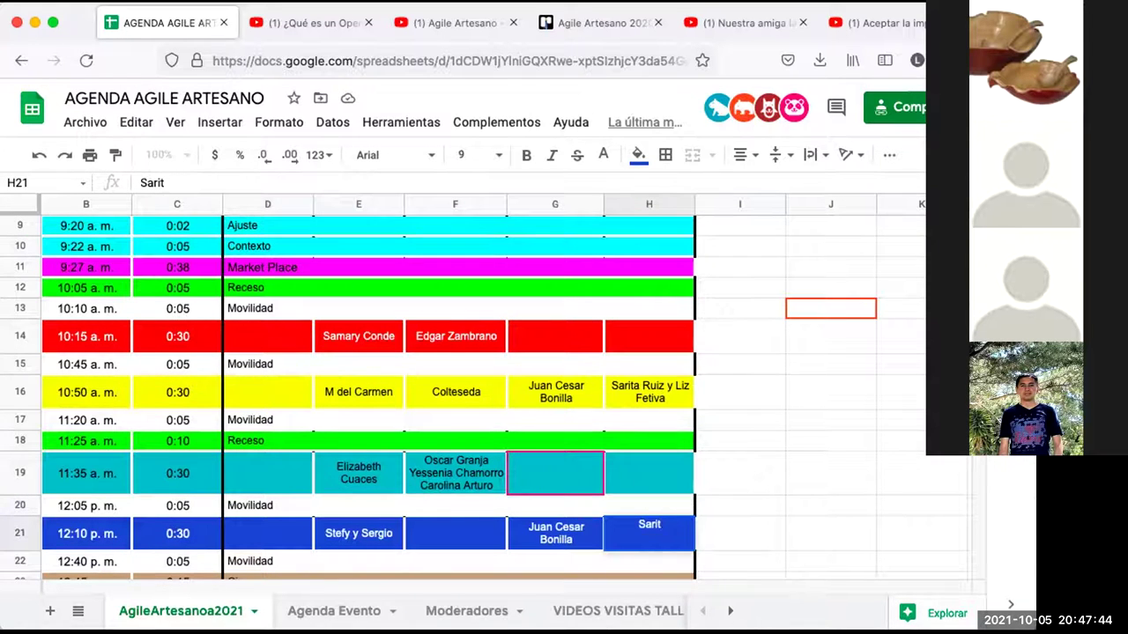
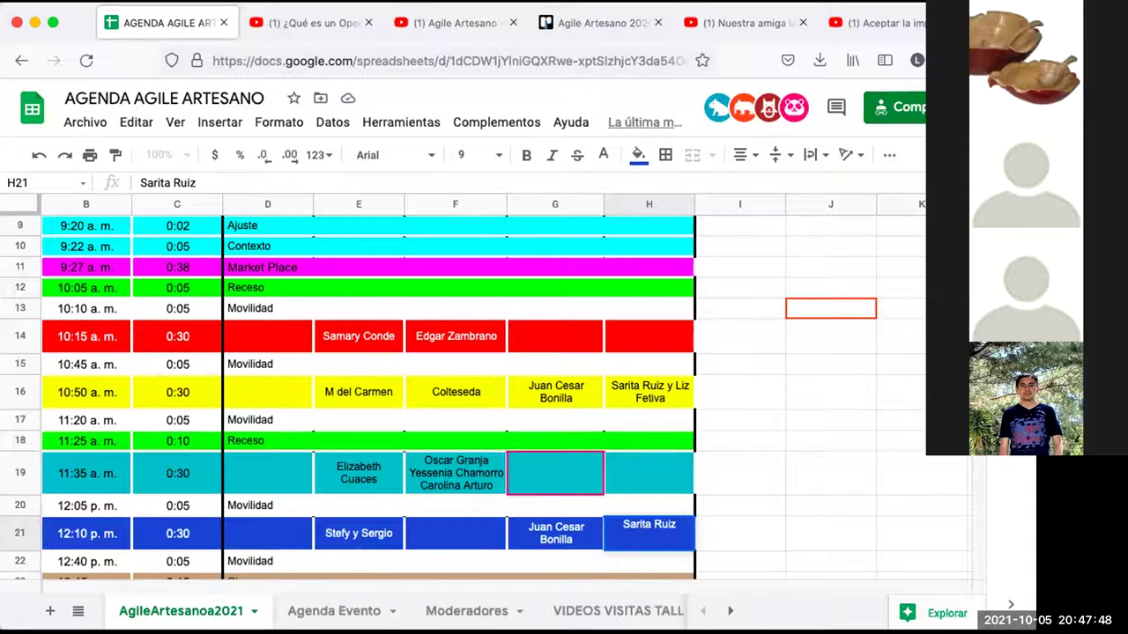
{"action": "left_click", "coordinate": [730, 530]}
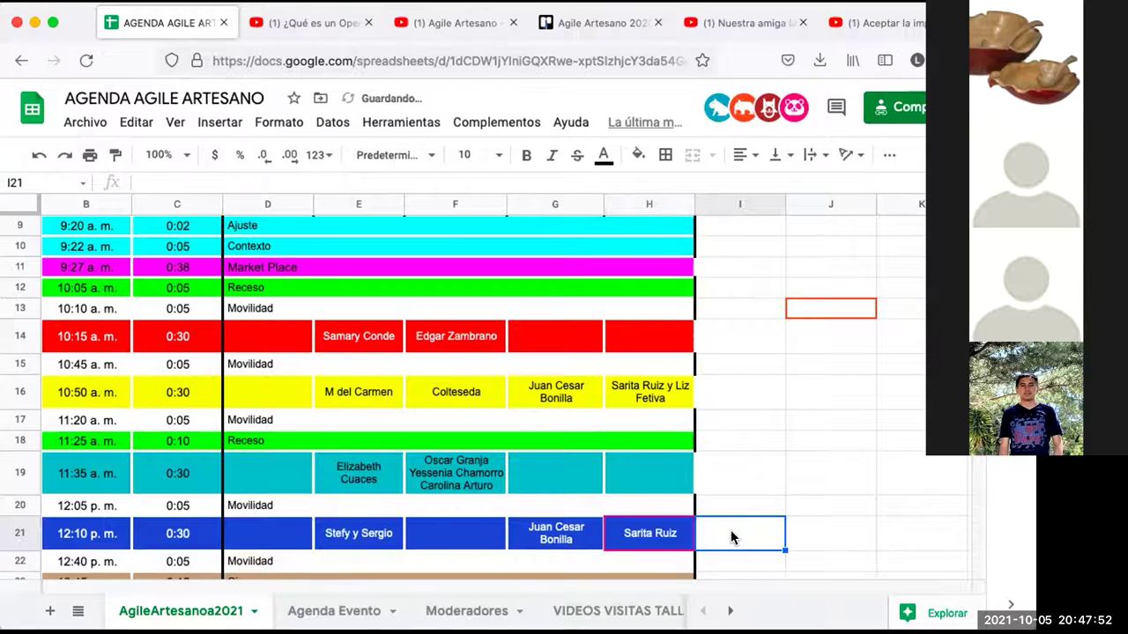
{"action": "scroll", "coordinate": [656, 522], "scroll_direction": "left", "scroll_amount": 2}
{"action": "scroll", "coordinate": [656, 523], "scroll_direction": "up", "scroll_amount": 1}
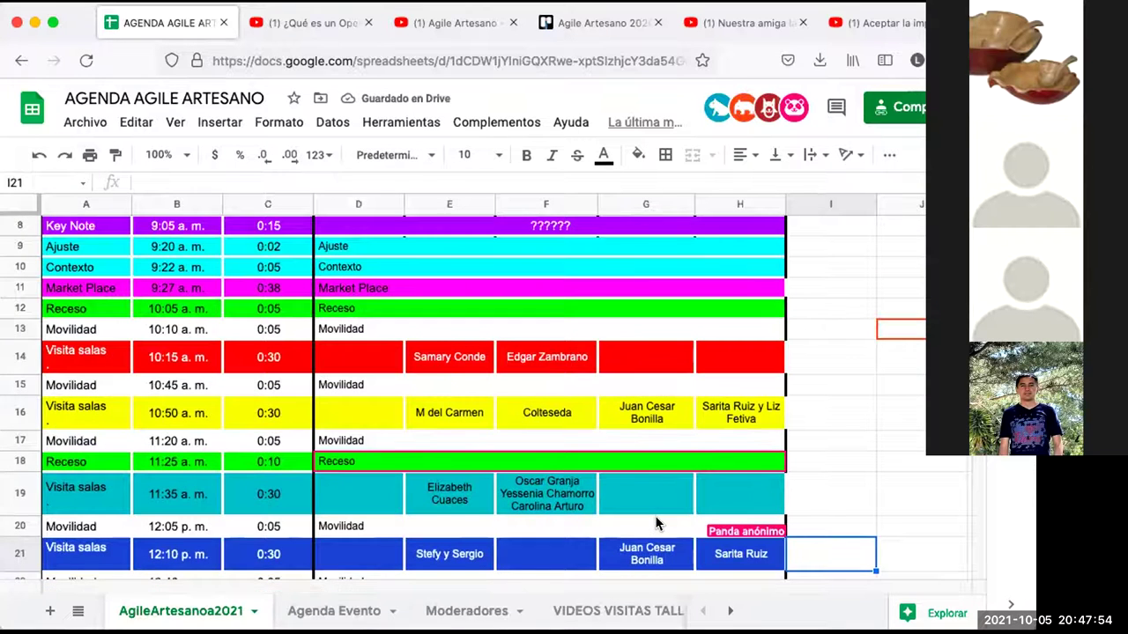
- Scroll through the agenda to review the filled 12:10 p.m. room-visit row
{"action": "scroll", "coordinate": [656, 523], "scroll_direction": "down", "scroll_amount": 1}
{"action": "scroll", "coordinate": [656, 523], "scroll_direction": "down", "scroll_amount": 1}
{"action": "scroll", "coordinate": [656, 522], "scroll_direction": "down", "scroll_amount": 3}
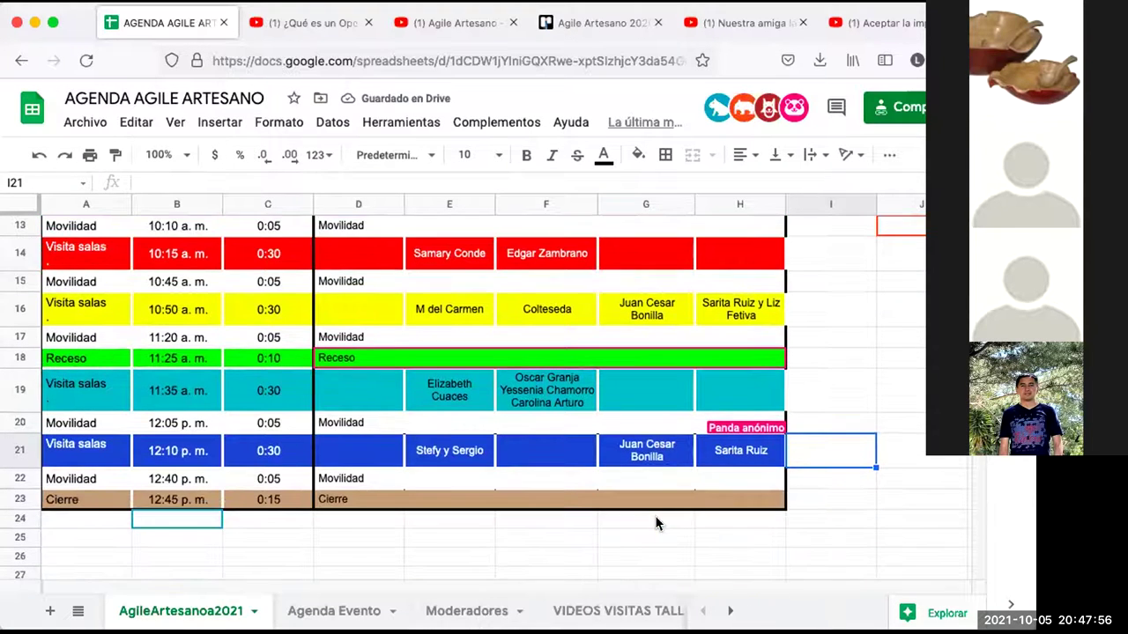
{"action": "scroll", "coordinate": [656, 522], "scroll_direction": "up", "scroll_amount": 3}
{"action": "scroll", "coordinate": [656, 522], "scroll_direction": "right", "scroll_amount": 2}
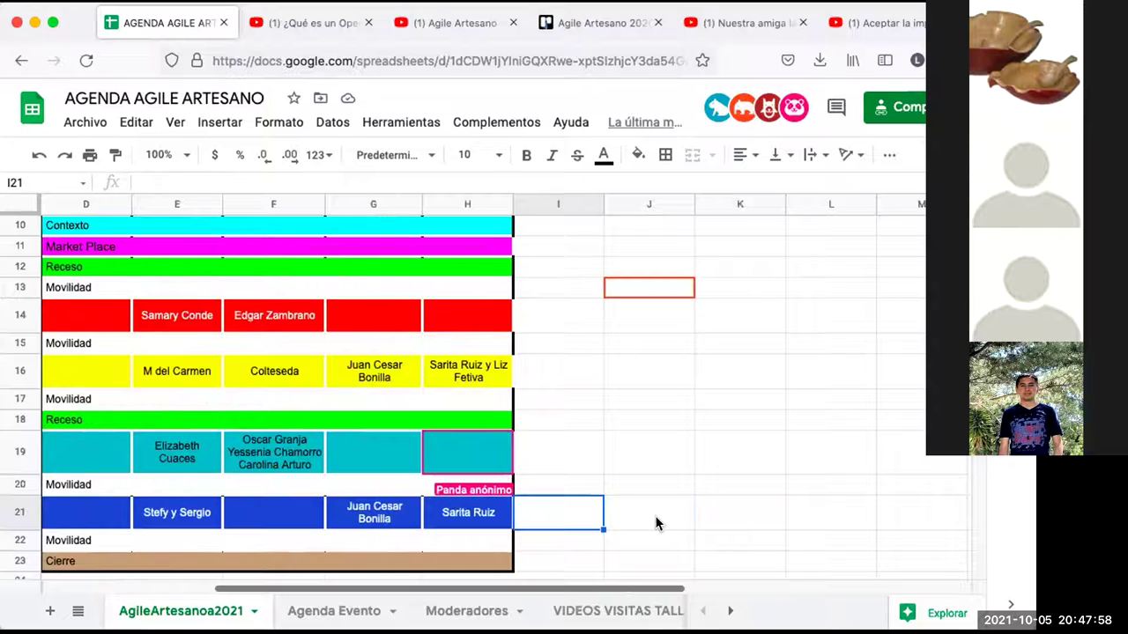
{"action": "scroll", "coordinate": [656, 523], "scroll_direction": "left", "scroll_amount": 2}
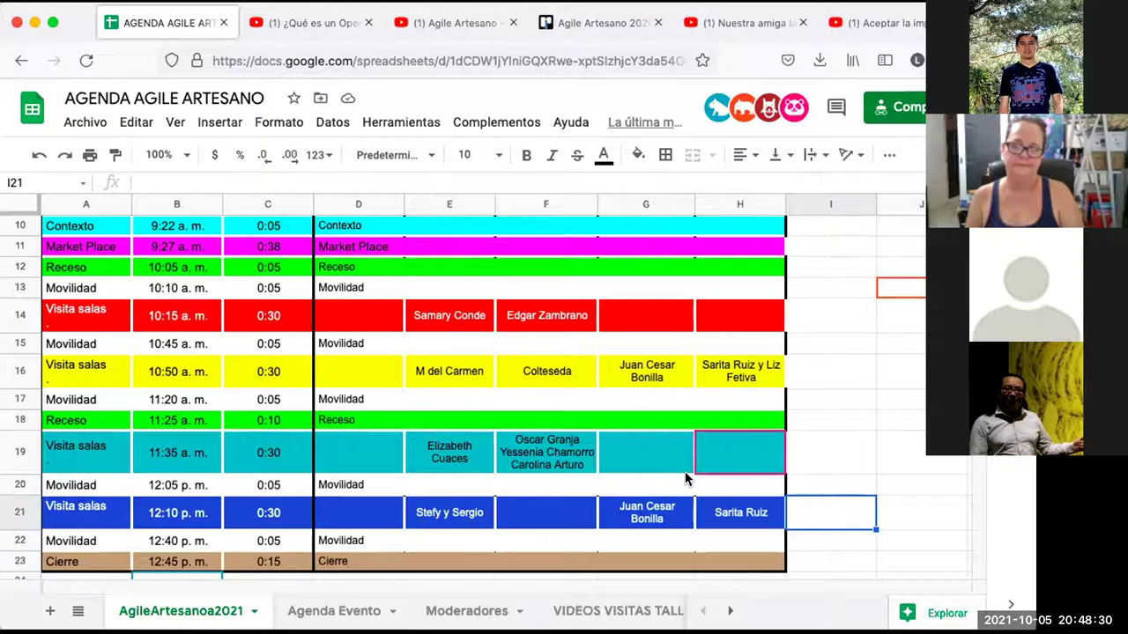
{"action": "scroll", "coordinate": [679, 467], "scroll_direction": "up", "scroll_amount": 1}
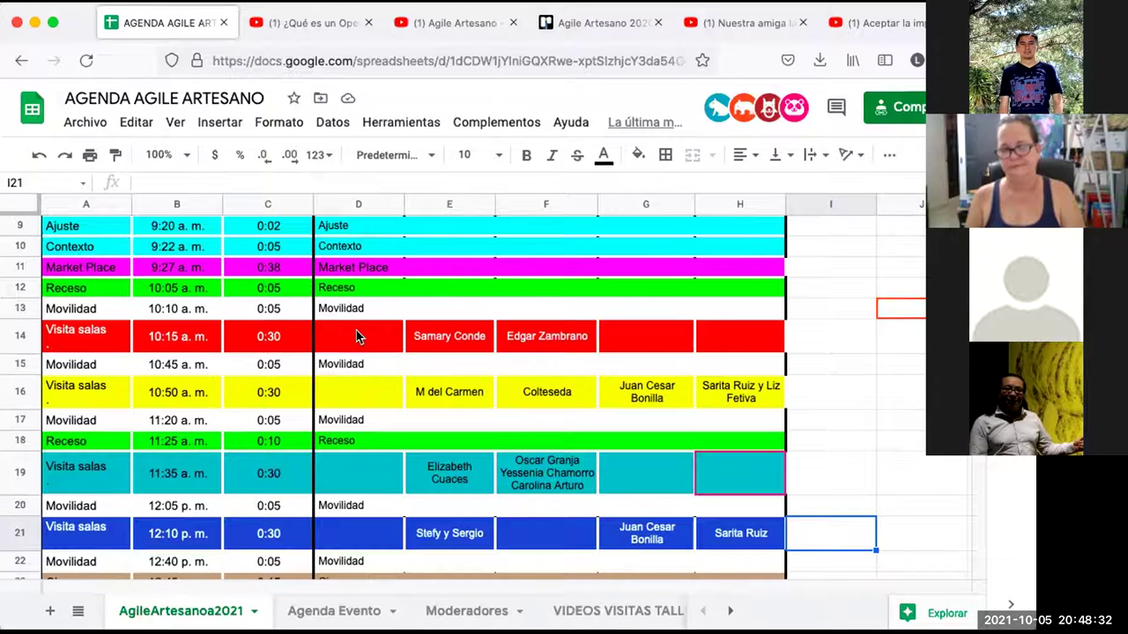
{"action": "scroll", "coordinate": [377, 346], "scroll_direction": "up", "scroll_amount": 1}
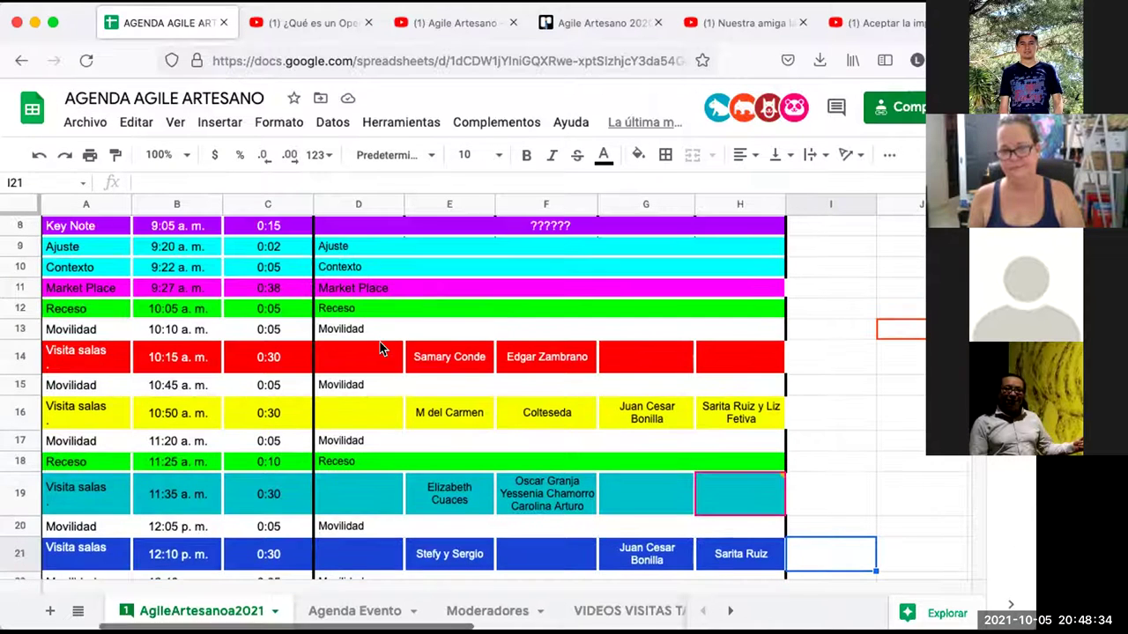
{"action": "scroll", "coordinate": [380, 349], "scroll_direction": "up", "scroll_amount": 3}
{"action": "scroll", "coordinate": [380, 349], "scroll_direction": "down", "scroll_amount": 1}
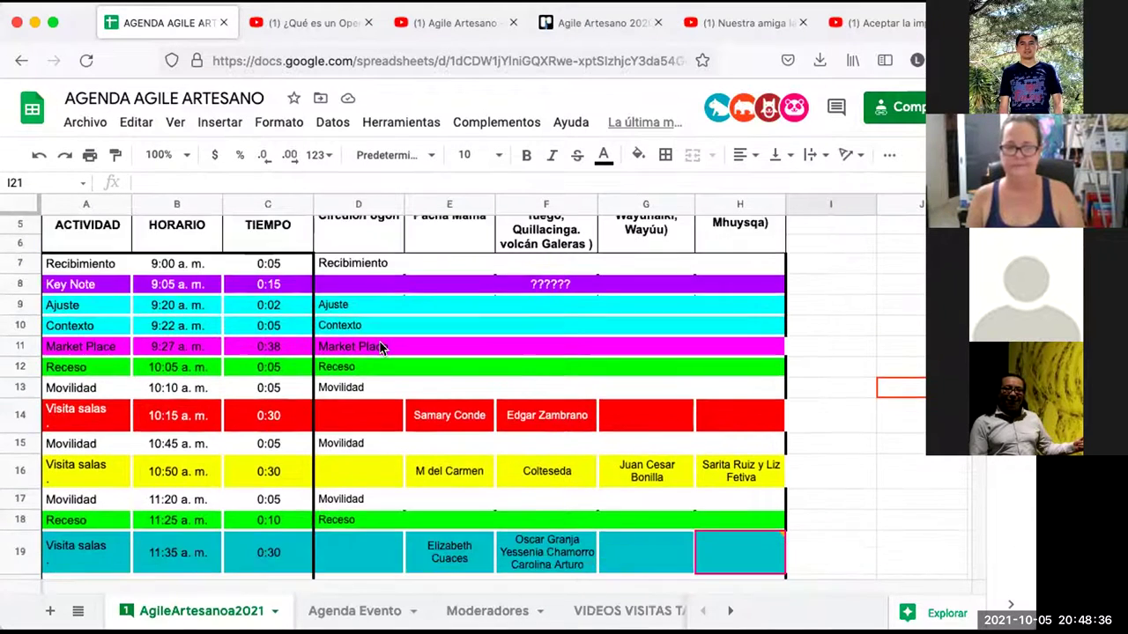
{"action": "scroll", "coordinate": [380, 349], "scroll_direction": "down", "scroll_amount": 1}
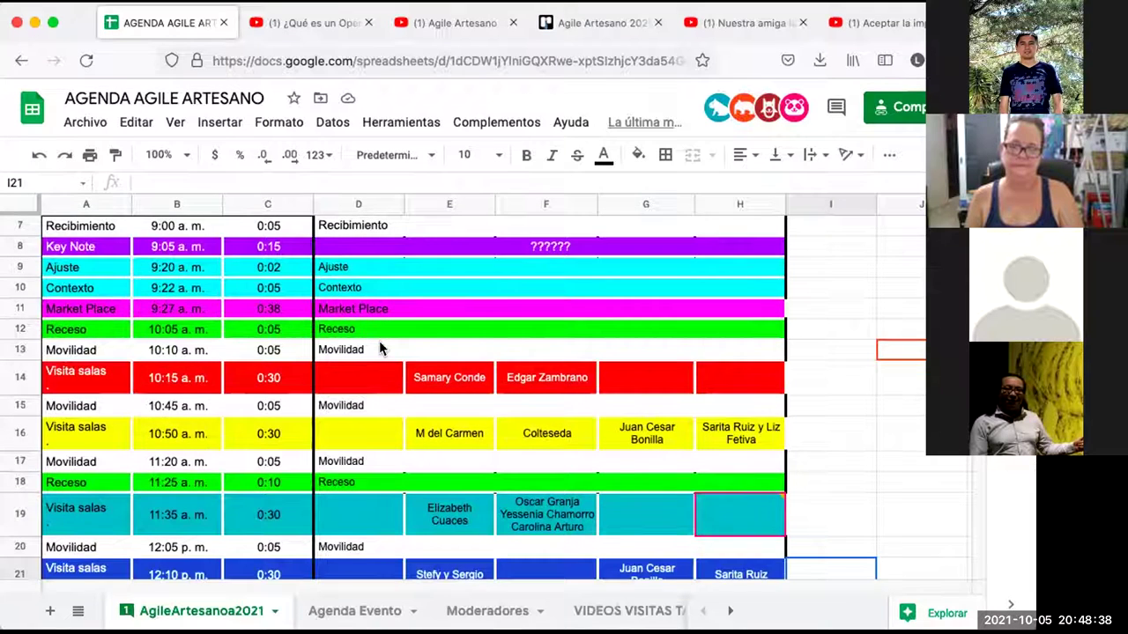
{"action": "scroll", "coordinate": [379, 349], "scroll_direction": "right", "scroll_amount": 1}
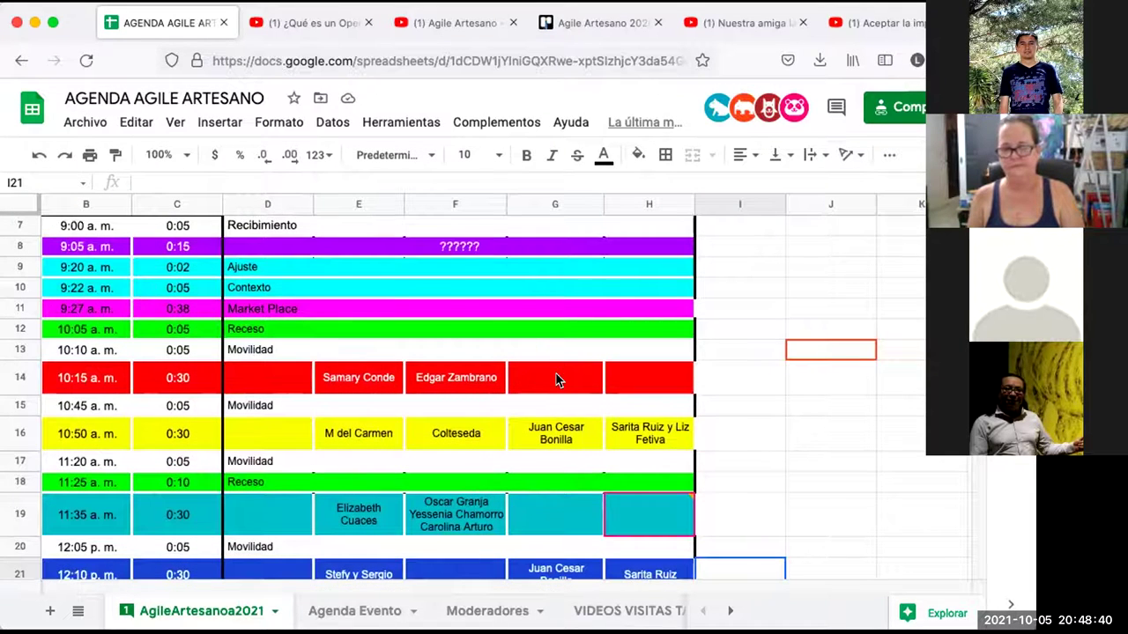
{"action": "scroll", "coordinate": [556, 379], "scroll_direction": "up", "scroll_amount": 2}
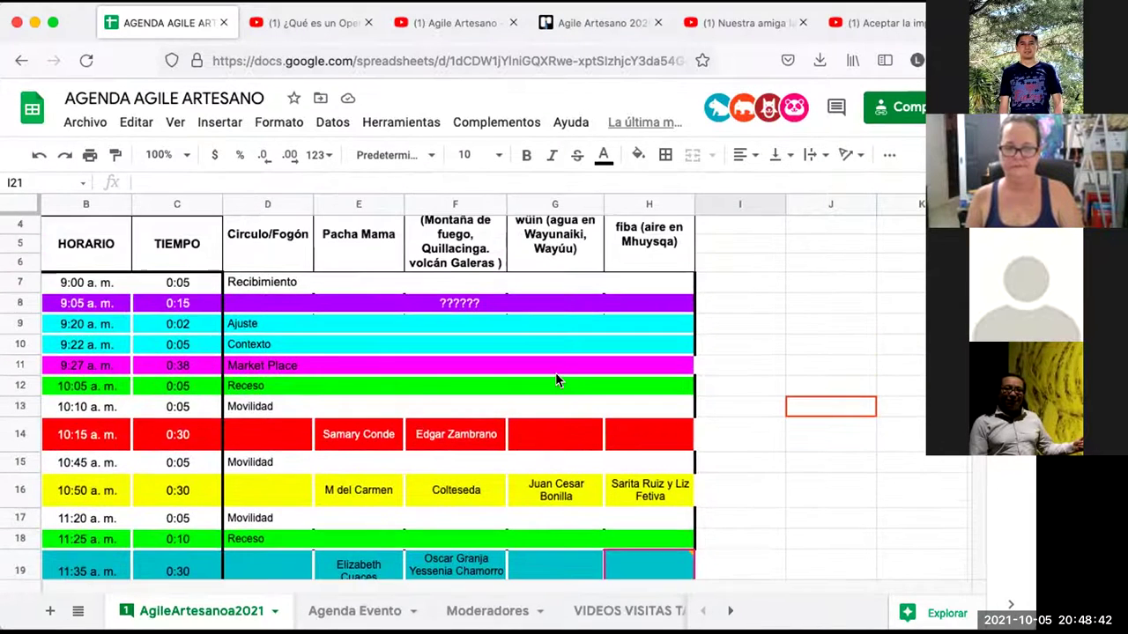
{"action": "scroll", "coordinate": [556, 380], "scroll_direction": "down", "scroll_amount": 2}
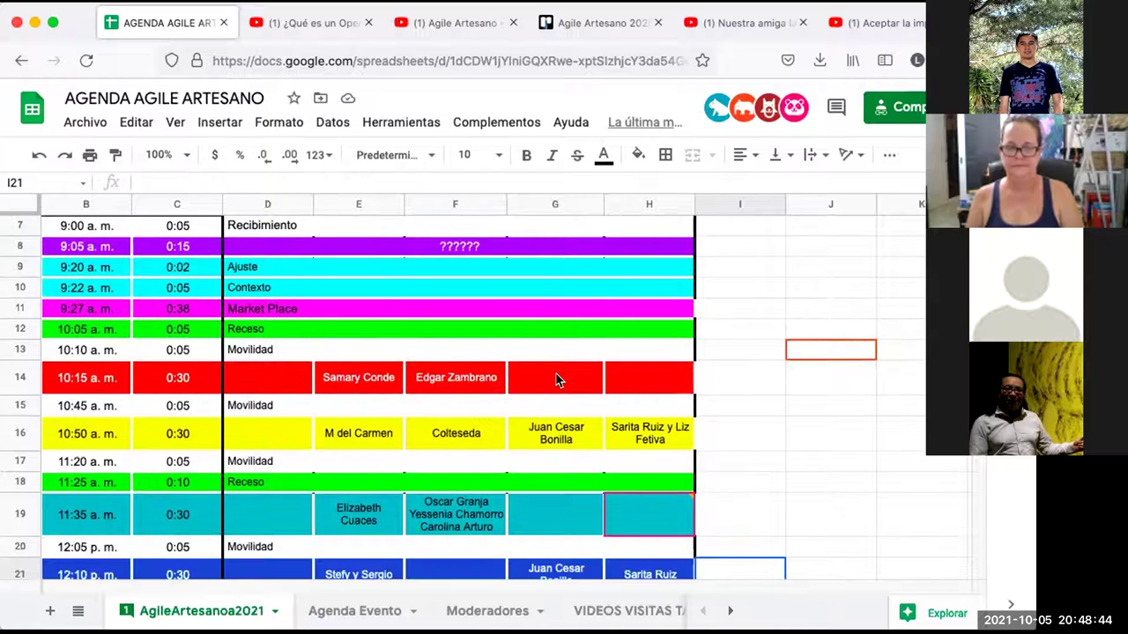
{"action": "scroll", "coordinate": [556, 378], "scroll_direction": "down", "scroll_amount": 3}
{"action": "scroll", "coordinate": [556, 377], "scroll_direction": "down", "scroll_amount": 2}
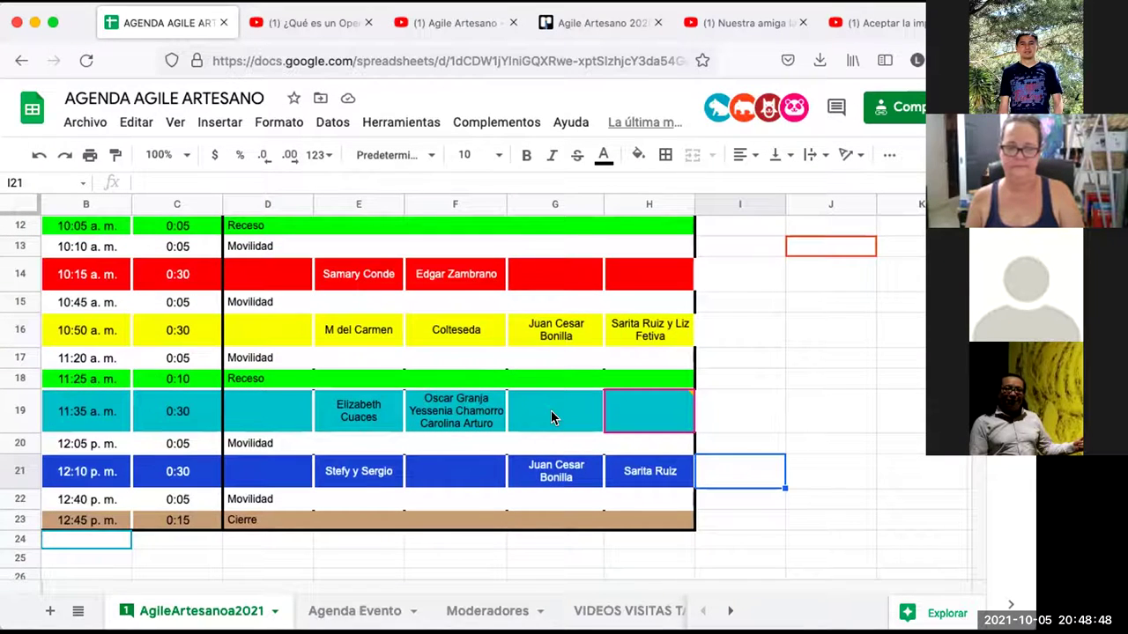
{"action": "scroll", "coordinate": [552, 417], "scroll_direction": "up", "scroll_amount": 2}
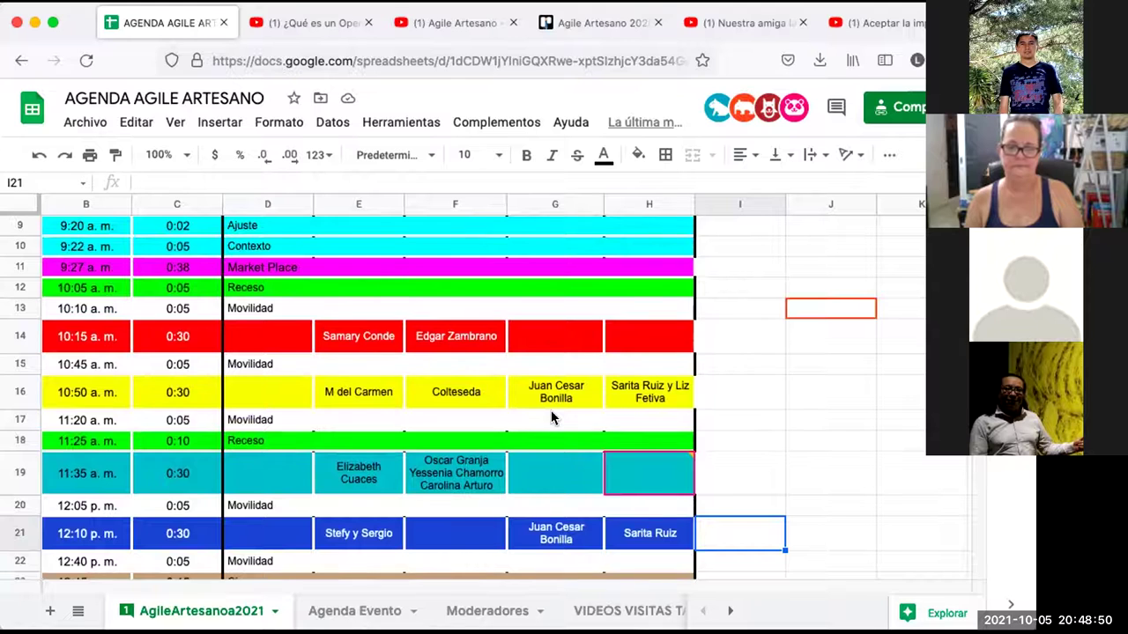
{"action": "scroll", "coordinate": [551, 409], "scroll_direction": "right", "scroll_amount": 3}
{"action": "scroll", "coordinate": [551, 410], "scroll_direction": "up", "scroll_amount": 1}
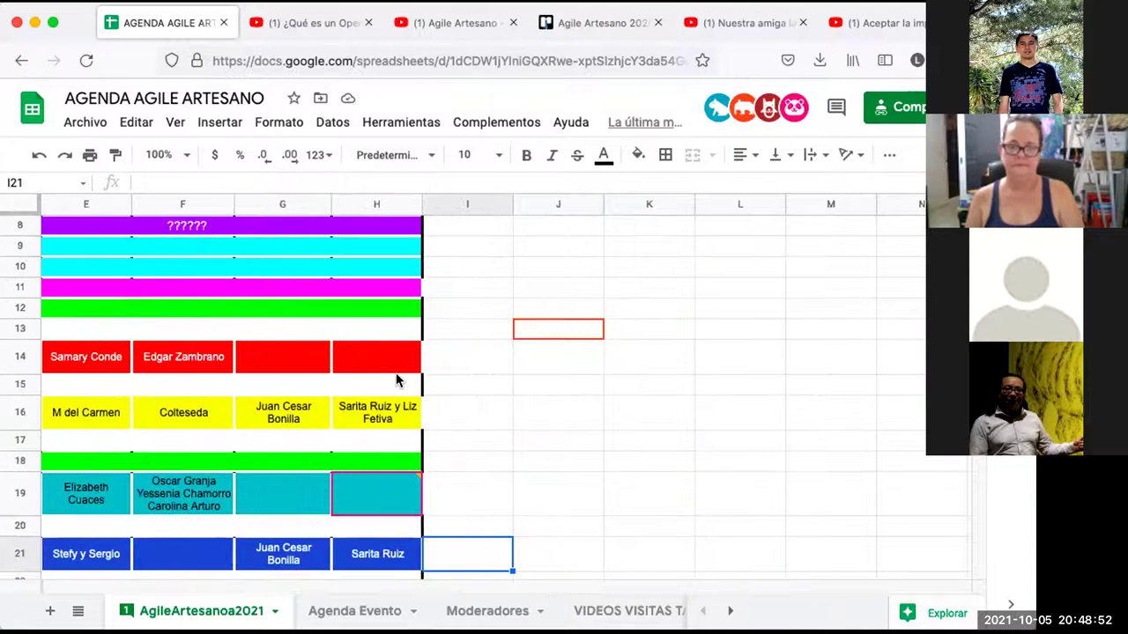
{"action": "scroll", "coordinate": [395, 372], "scroll_direction": "up", "scroll_amount": 3}
{"action": "scroll", "coordinate": [396, 373], "scroll_direction": "left", "scroll_amount": 1}
{"action": "scroll", "coordinate": [395, 373], "scroll_direction": "left", "scroll_amount": 2}
{"action": "scroll", "coordinate": [395, 372], "scroll_direction": "down", "scroll_amount": 5}
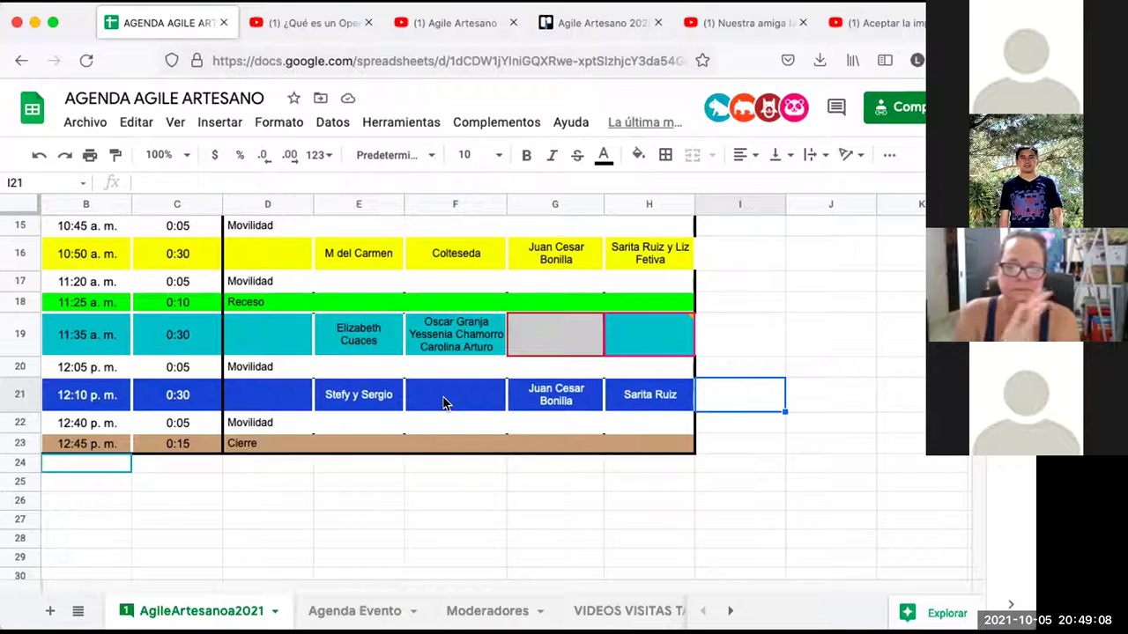
{"action": "scroll", "coordinate": [444, 402], "scroll_direction": "up", "scroll_amount": 2}
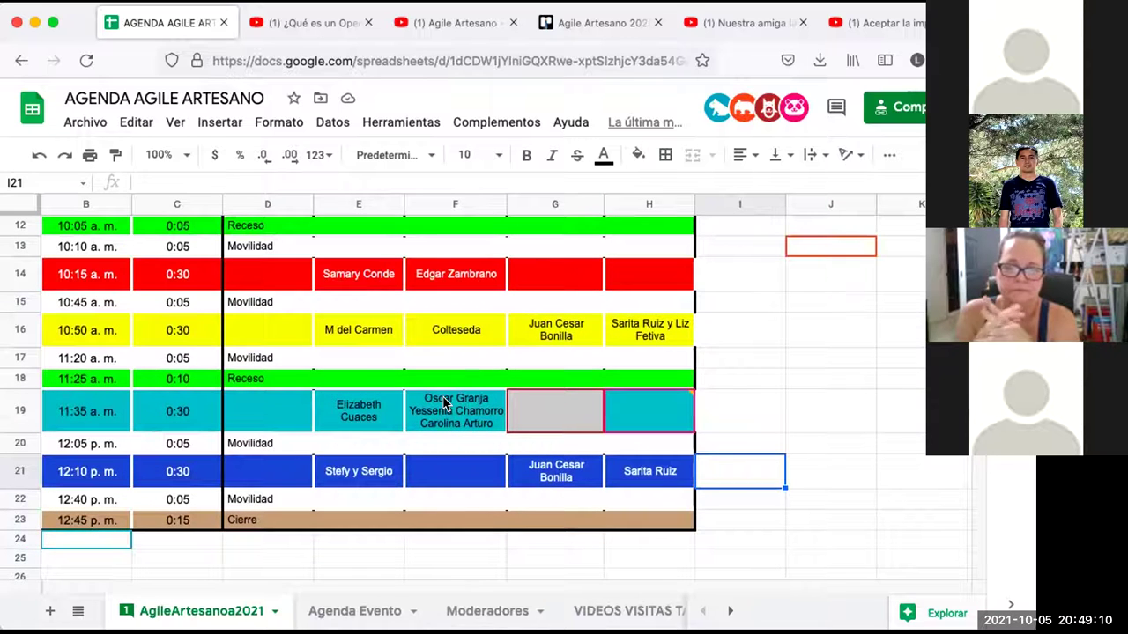
{"action": "scroll", "coordinate": [444, 407], "scroll_direction": "up", "scroll_amount": 1}
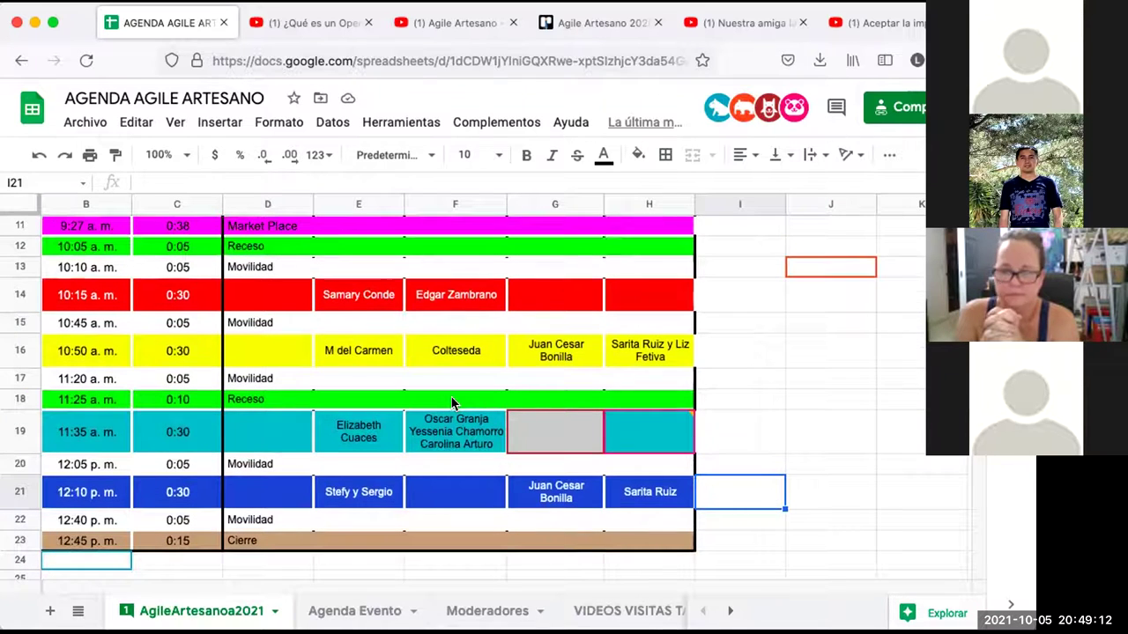
- Select the empty 10:15 a.m. wüin cell G14 with the room header row in view
{"action": "left_click", "coordinate": [537, 288]}
{"action": "scroll", "coordinate": [536, 289], "scroll_direction": "up", "scroll_amount": 5}
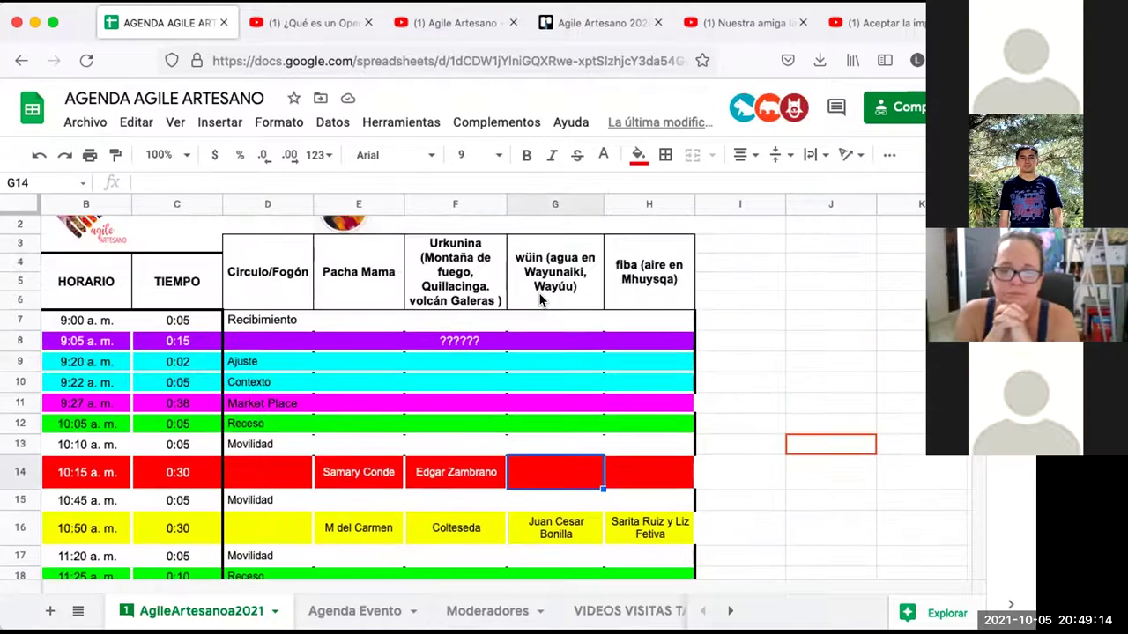
{"action": "scroll", "coordinate": [539, 295], "scroll_direction": "down", "scroll_amount": 2}
{"action": "scroll", "coordinate": [536, 352], "scroll_direction": "up", "scroll_amount": 2}
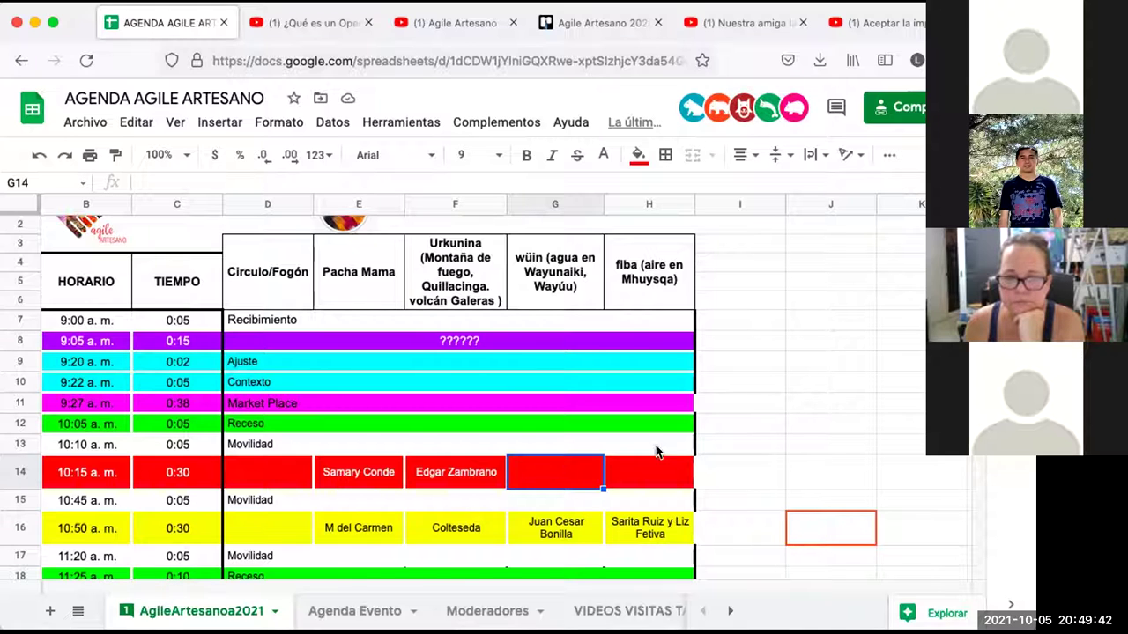
- Enter the next speaker's full name in the 10:15 a.m. wüin cell G14
{"action": "double_click", "coordinate": [556, 476]}
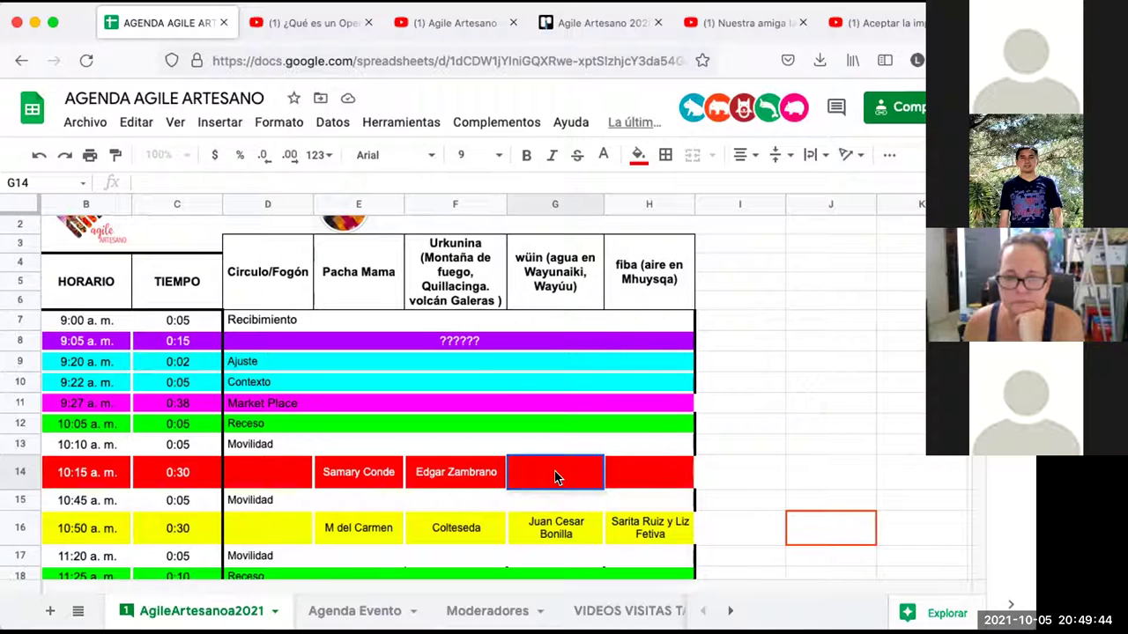
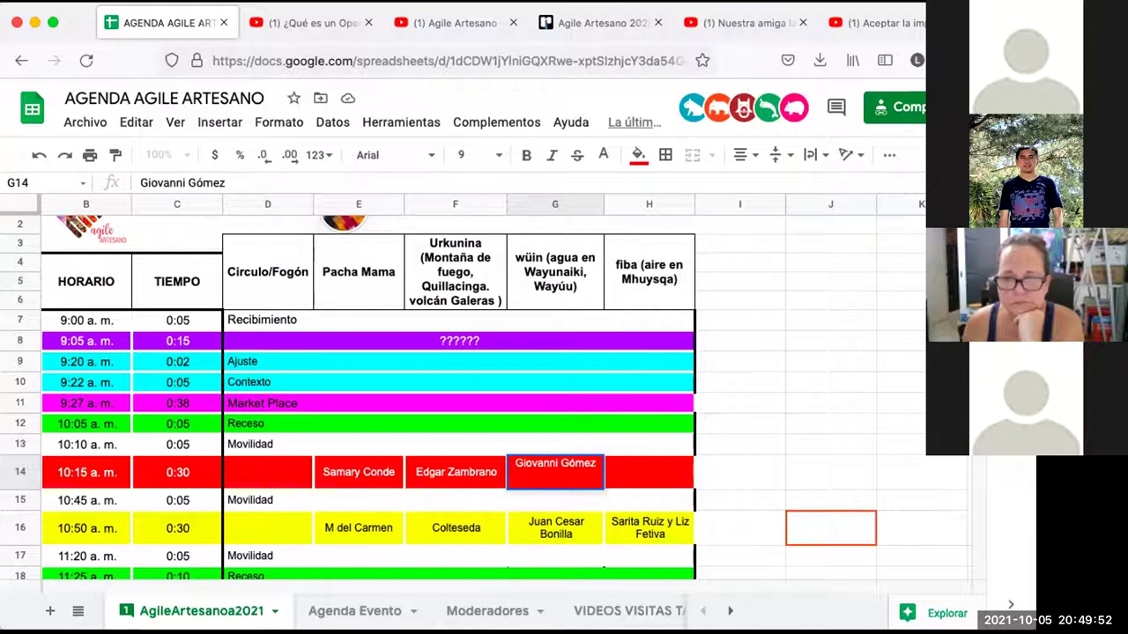
{"action": "left_click", "coordinate": [714, 479]}
- Scroll through the agenda to check the Pacha Mama, Urkunina and wüin presenters at 10:15 a.m
{"action": "scroll", "coordinate": [564, 480], "scroll_direction": "down", "scroll_amount": 2}
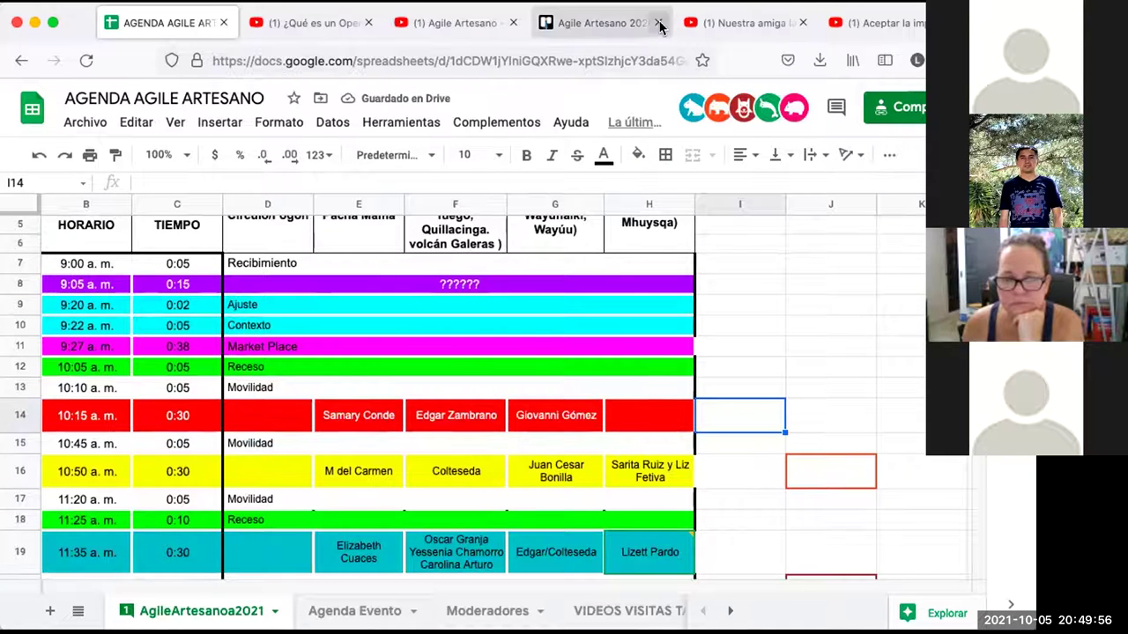
{"action": "scroll", "coordinate": [624, 403], "scroll_direction": "down", "scroll_amount": 3}
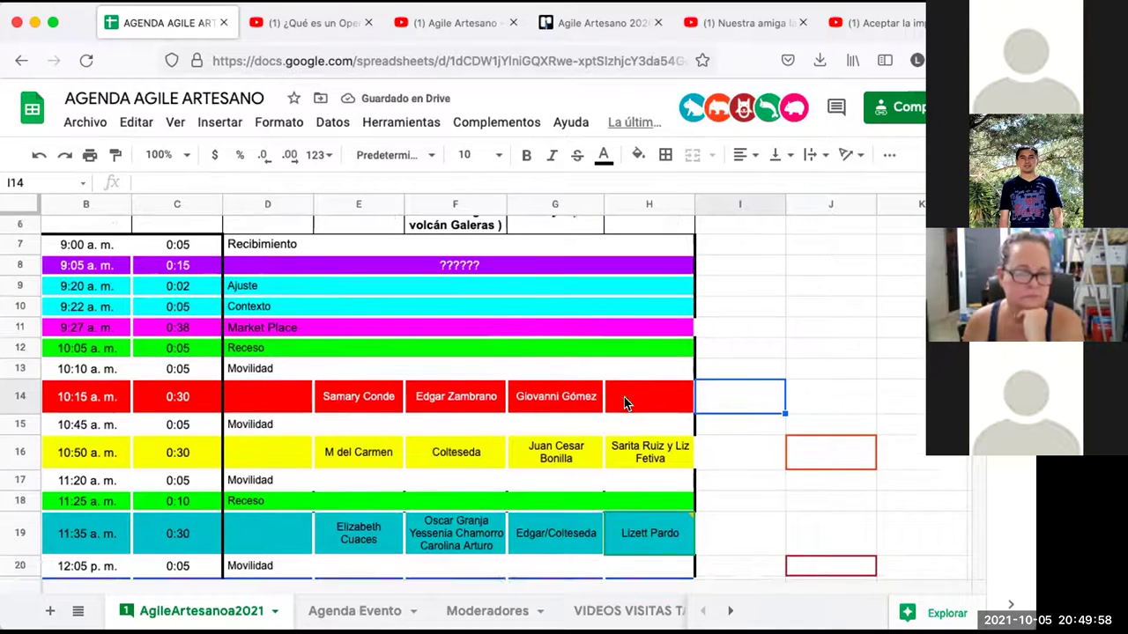
{"action": "scroll", "coordinate": [624, 404], "scroll_direction": "down", "scroll_amount": 2}
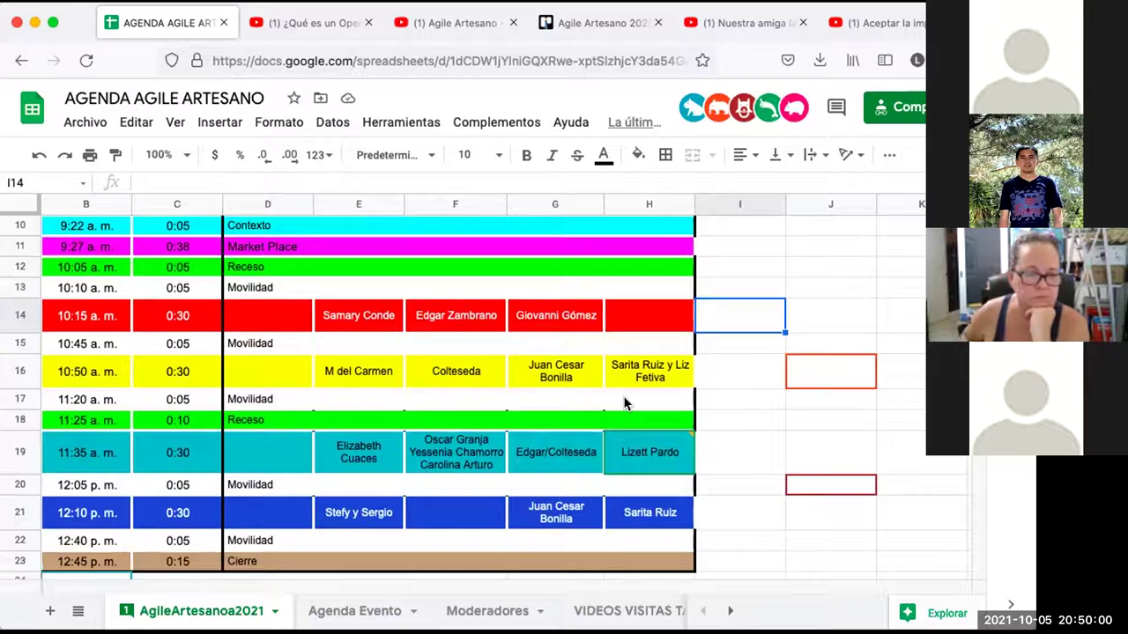
{"action": "scroll", "coordinate": [370, 493], "scroll_direction": "down", "scroll_amount": 1}
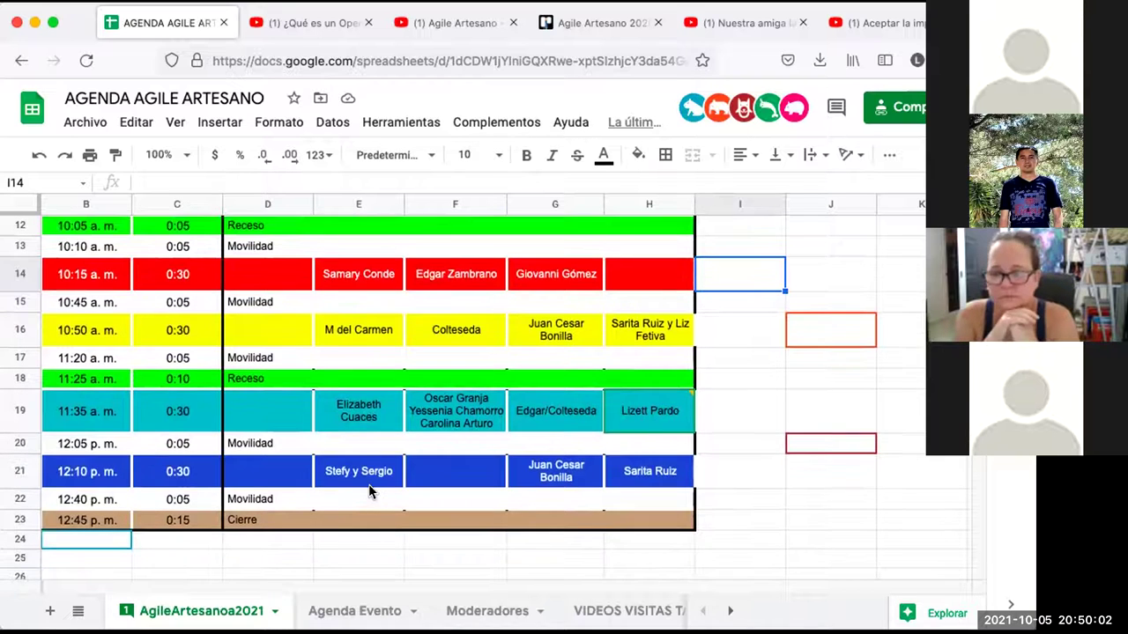
{"action": "scroll", "coordinate": [370, 493], "scroll_direction": "up", "scroll_amount": 3}
{"action": "scroll", "coordinate": [370, 493], "scroll_direction": "up", "scroll_amount": 3}
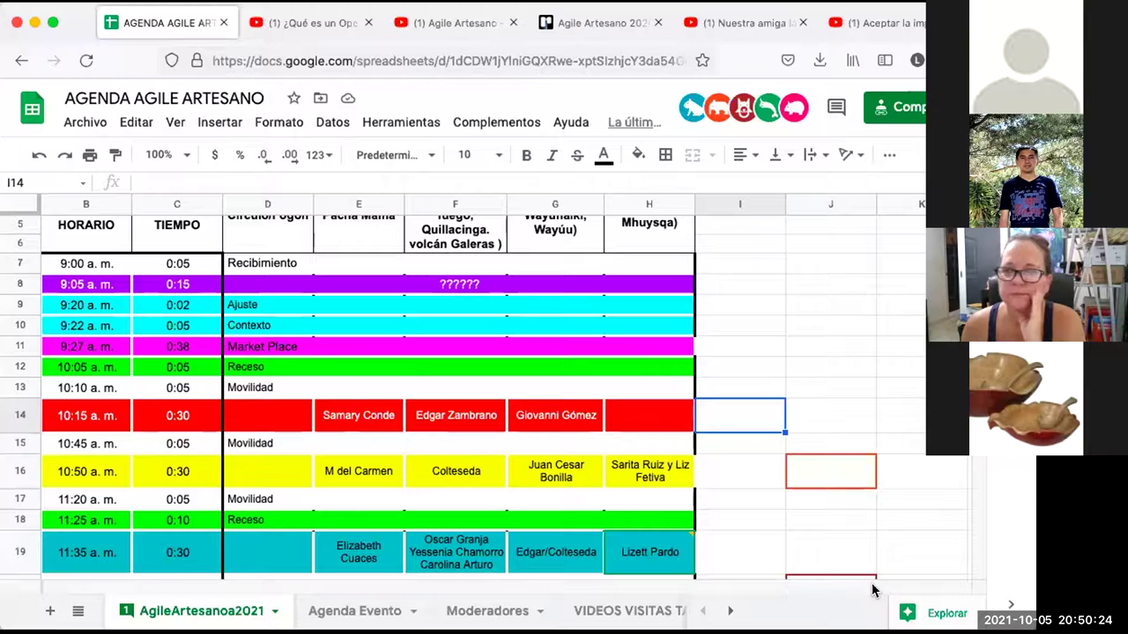
{"action": "scroll", "coordinate": [541, 480], "scroll_direction": "down", "scroll_amount": 1}
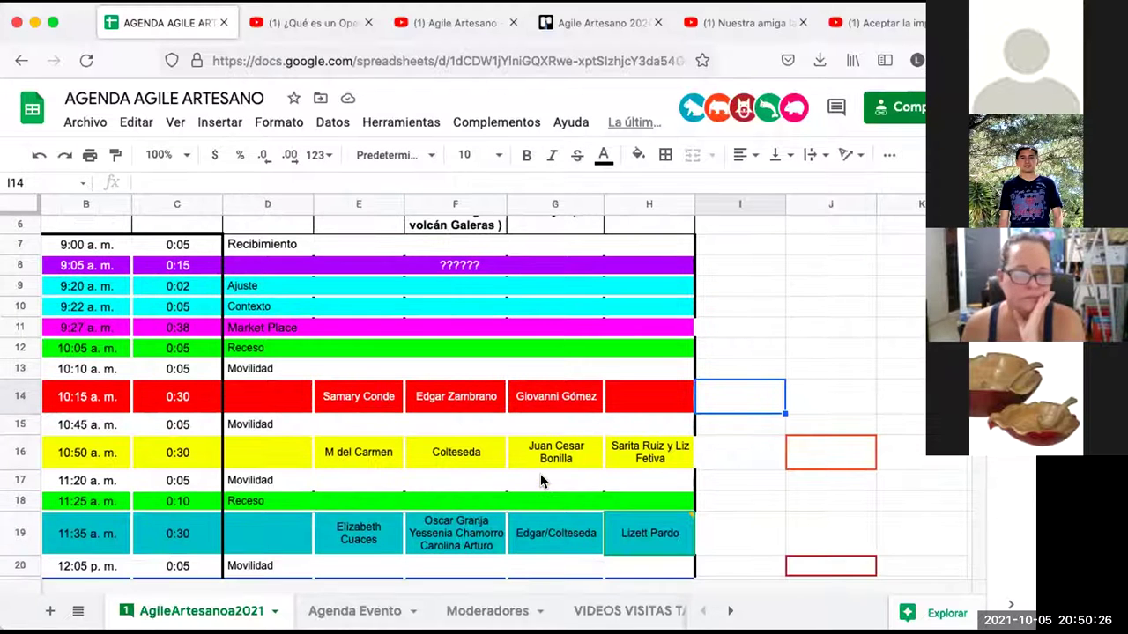
{"action": "scroll", "coordinate": [541, 480], "scroll_direction": "down", "scroll_amount": 1}
{"action": "scroll", "coordinate": [541, 480], "scroll_direction": "down", "scroll_amount": 2}
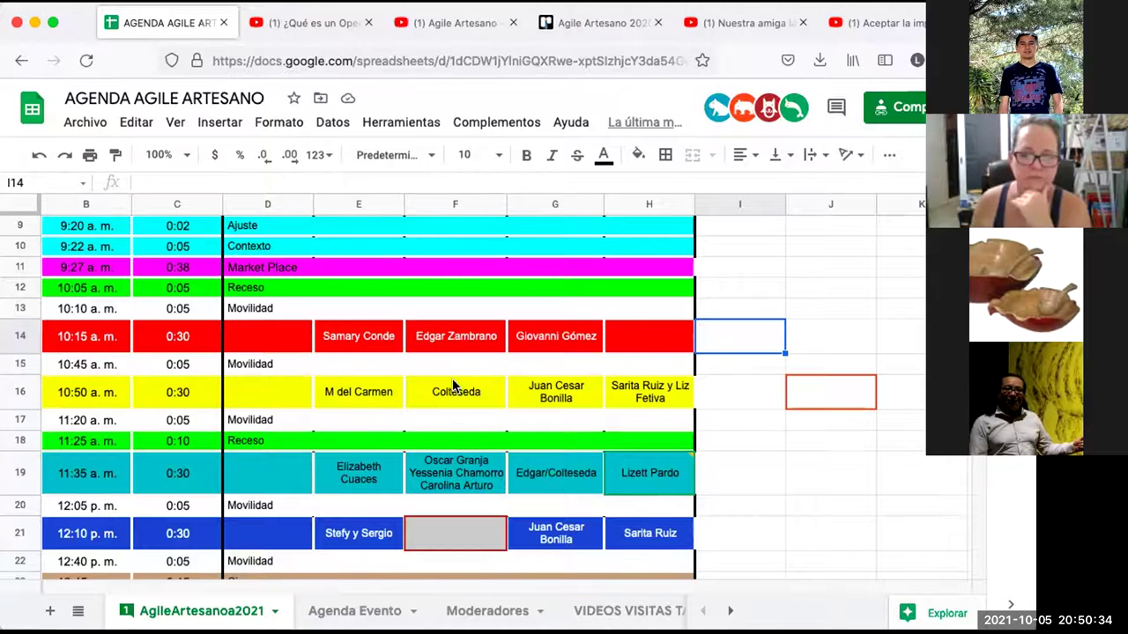
{"action": "scroll", "coordinate": [453, 386], "scroll_direction": "up", "scroll_amount": 3}
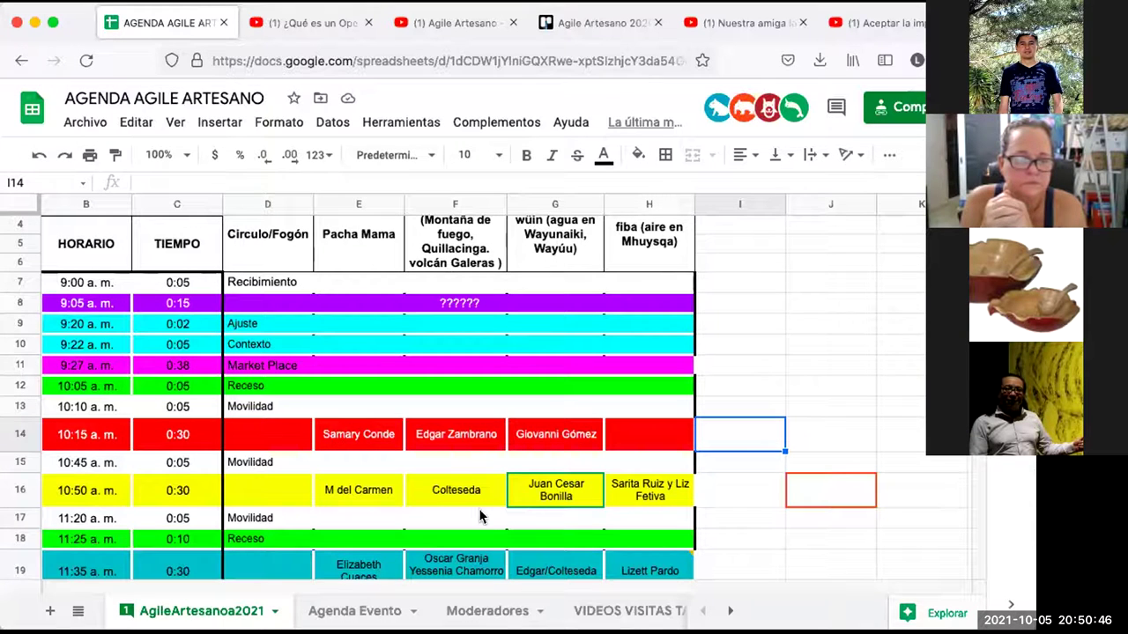
{"action": "scroll", "coordinate": [472, 501], "scroll_direction": "down", "scroll_amount": 3}
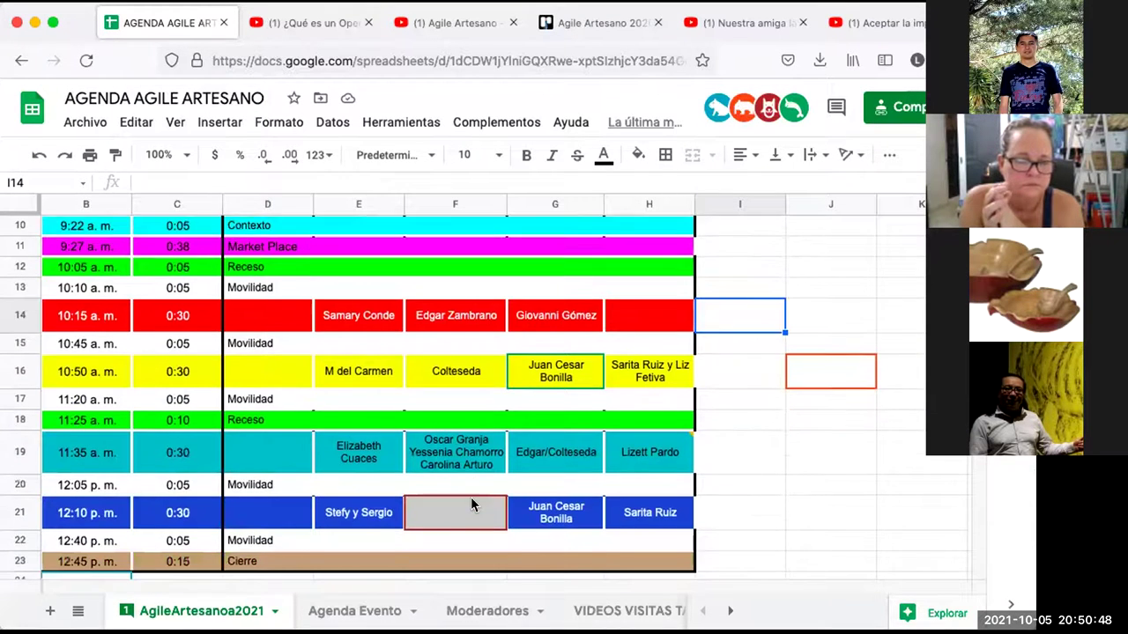
{"action": "scroll", "coordinate": [472, 500], "scroll_direction": "up", "scroll_amount": 4}
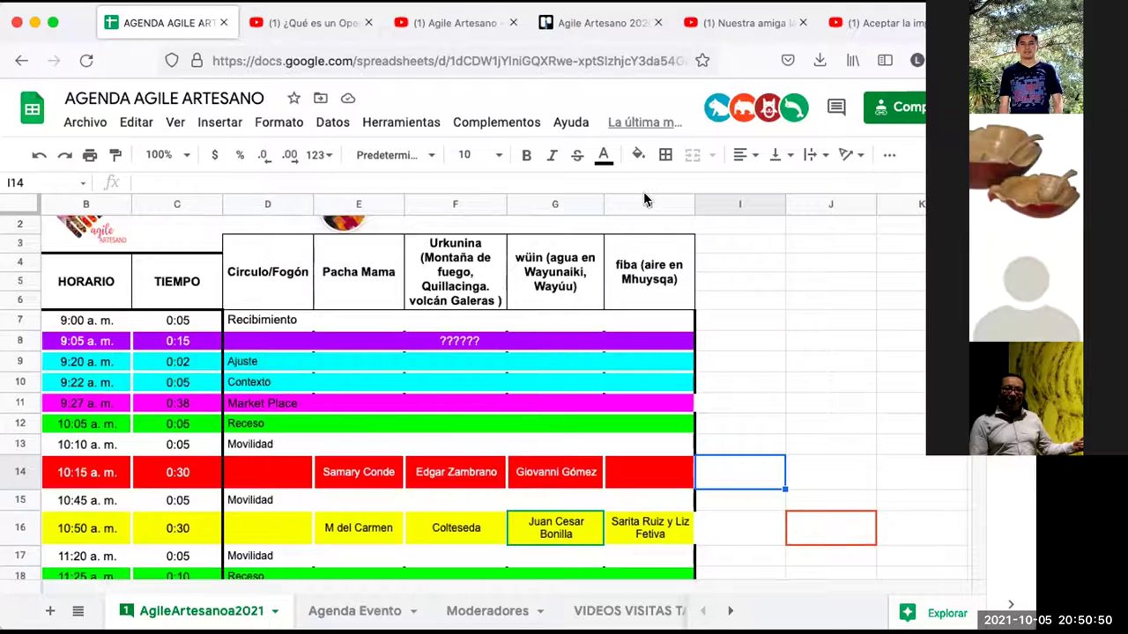
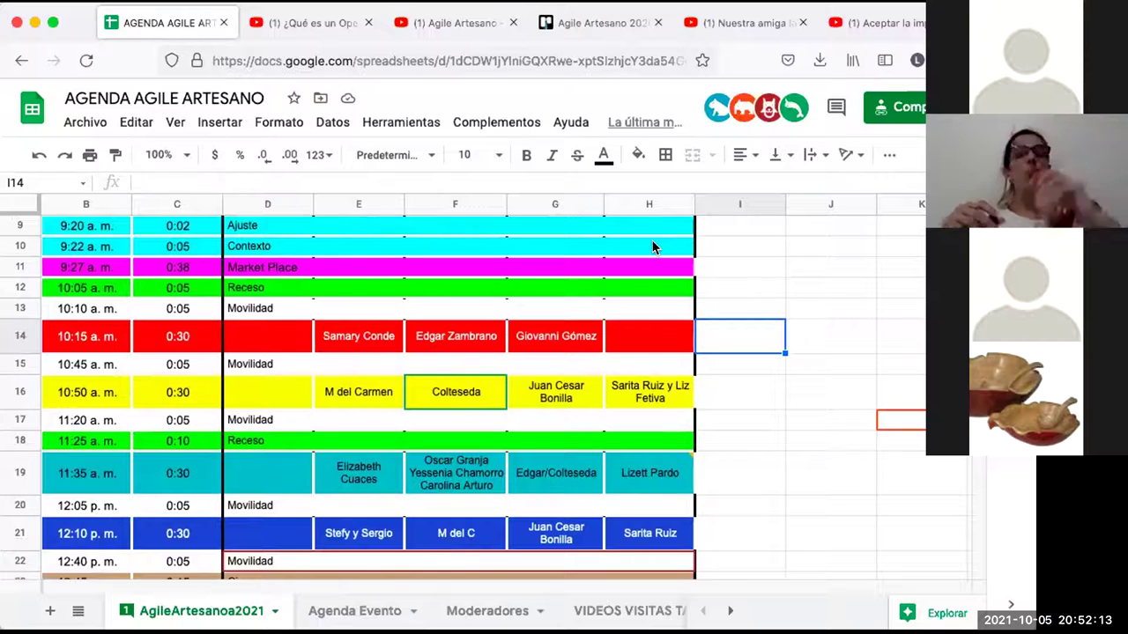
{"action": "scroll", "coordinate": [653, 248], "scroll_direction": "down", "scroll_amount": 1}
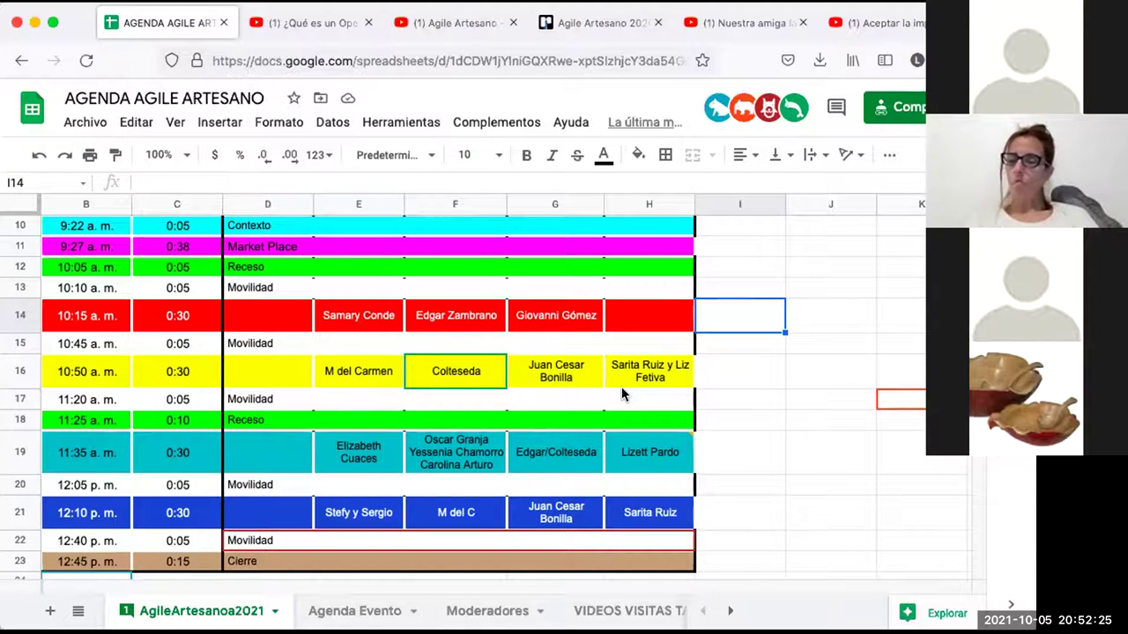
{"action": "scroll", "coordinate": [621, 394], "scroll_direction": "down", "scroll_amount": 1}
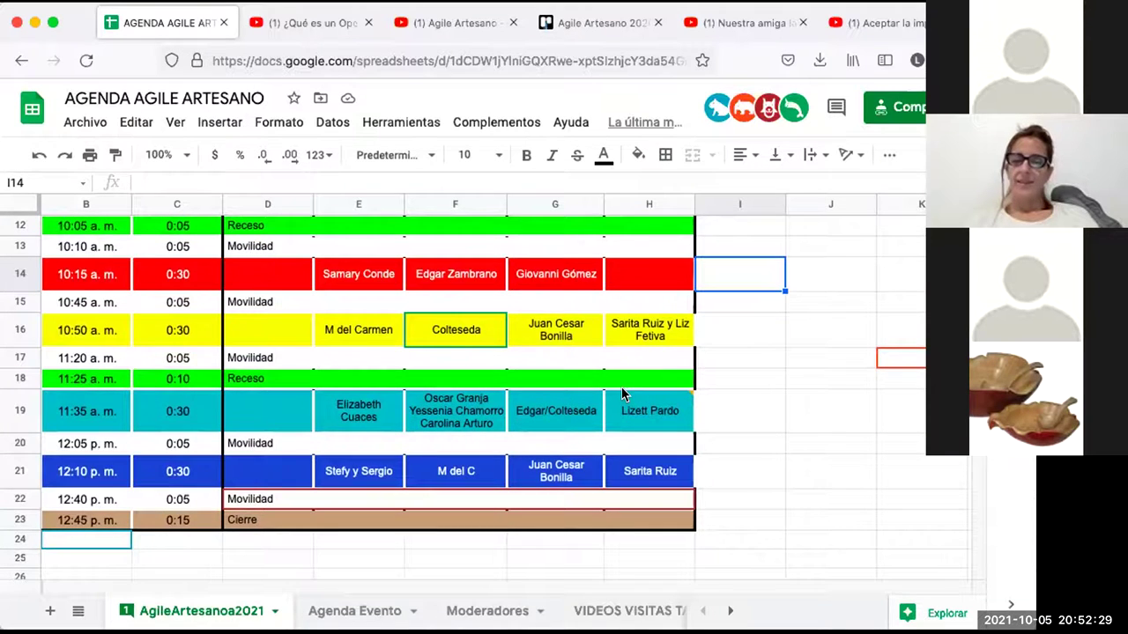
{"action": "scroll", "coordinate": [621, 387], "scroll_direction": "up", "scroll_amount": 3}
{"action": "scroll", "coordinate": [622, 394], "scroll_direction": "up", "scroll_amount": 2}
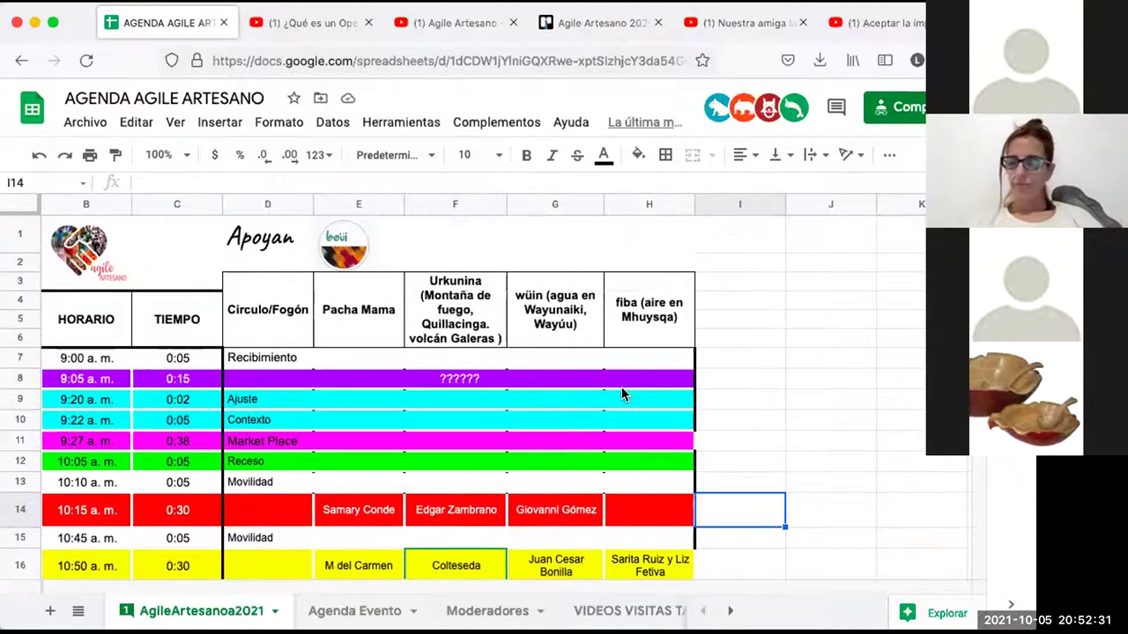
{"action": "scroll", "coordinate": [621, 390], "scroll_direction": "down", "scroll_amount": 2}
{"action": "scroll", "coordinate": [621, 393], "scroll_direction": "down", "scroll_amount": 2}
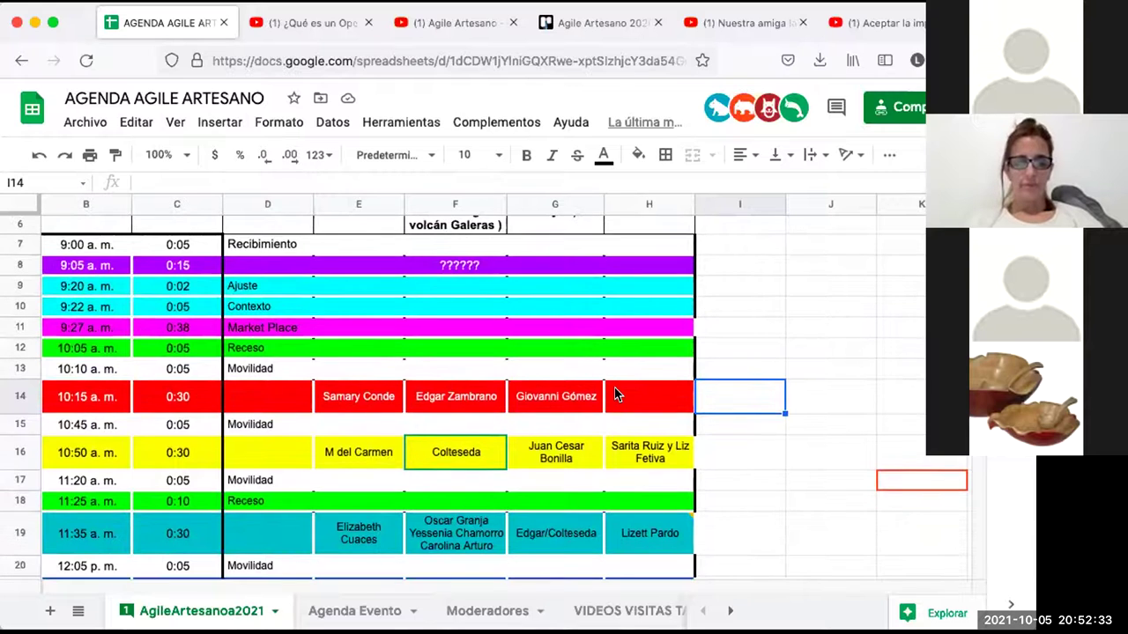
{"action": "scroll", "coordinate": [615, 393], "scroll_direction": "down", "scroll_amount": 1}
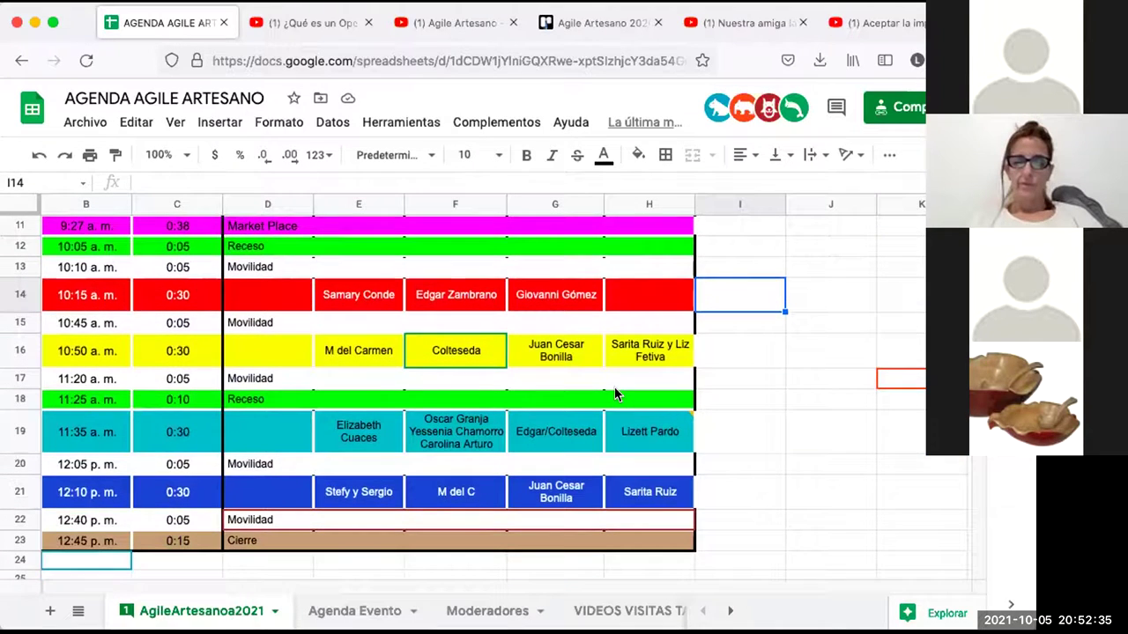
{"action": "scroll", "coordinate": [615, 393], "scroll_direction": "up", "scroll_amount": 3}
{"action": "scroll", "coordinate": [614, 387], "scroll_direction": "up", "scroll_amount": 1}
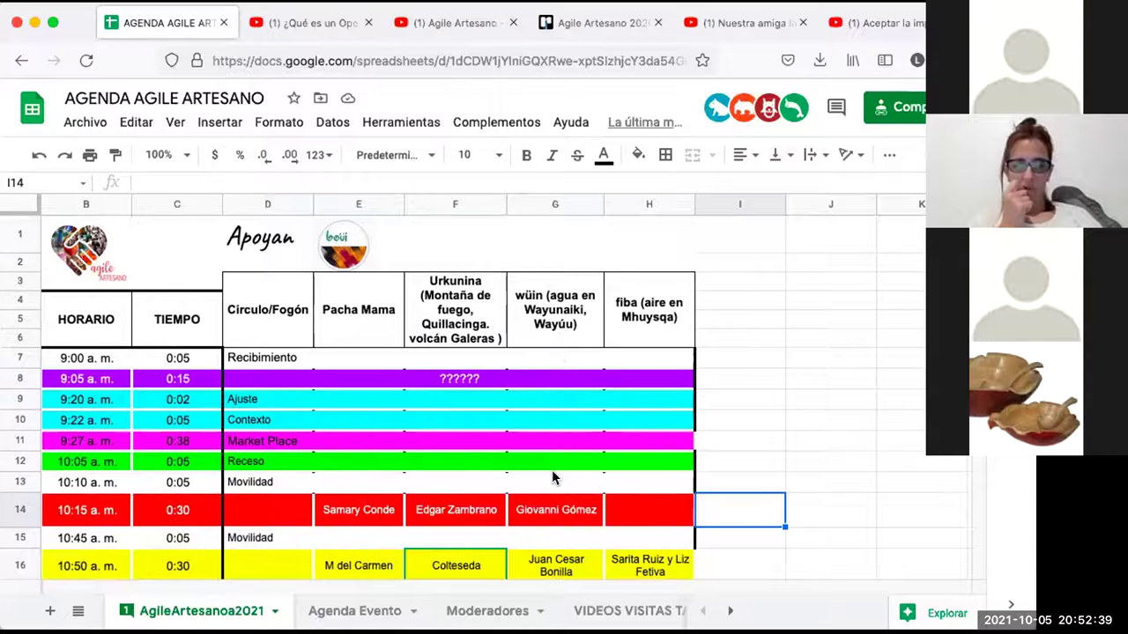
{"action": "scroll", "coordinate": [554, 478], "scroll_direction": "down", "scroll_amount": 1}
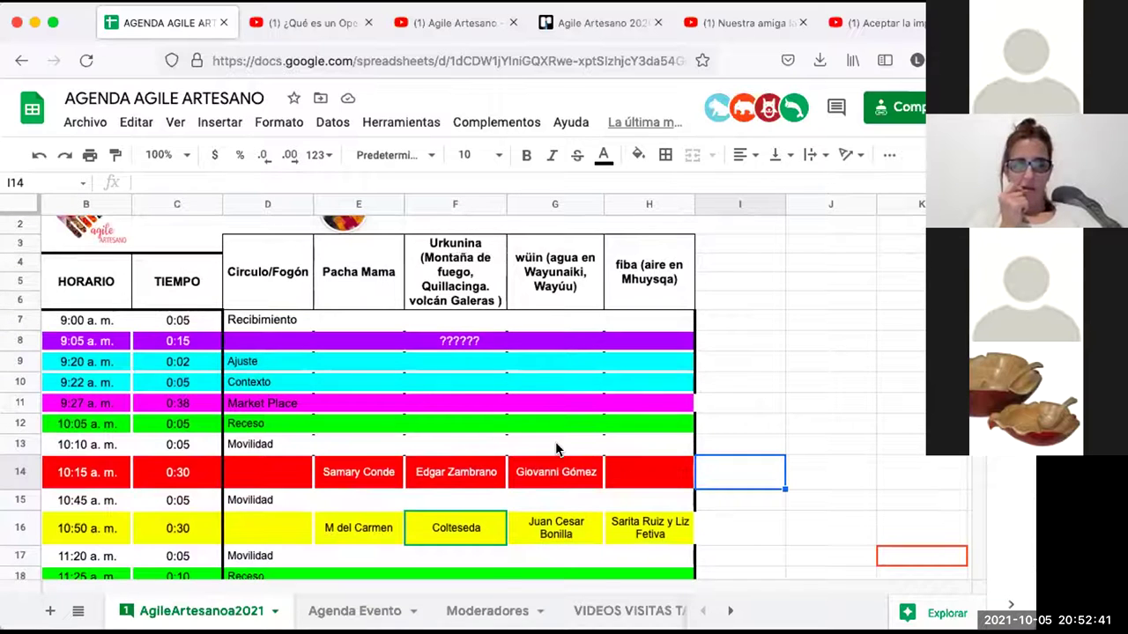
{"action": "scroll", "coordinate": [555, 450], "scroll_direction": "down", "scroll_amount": 5}
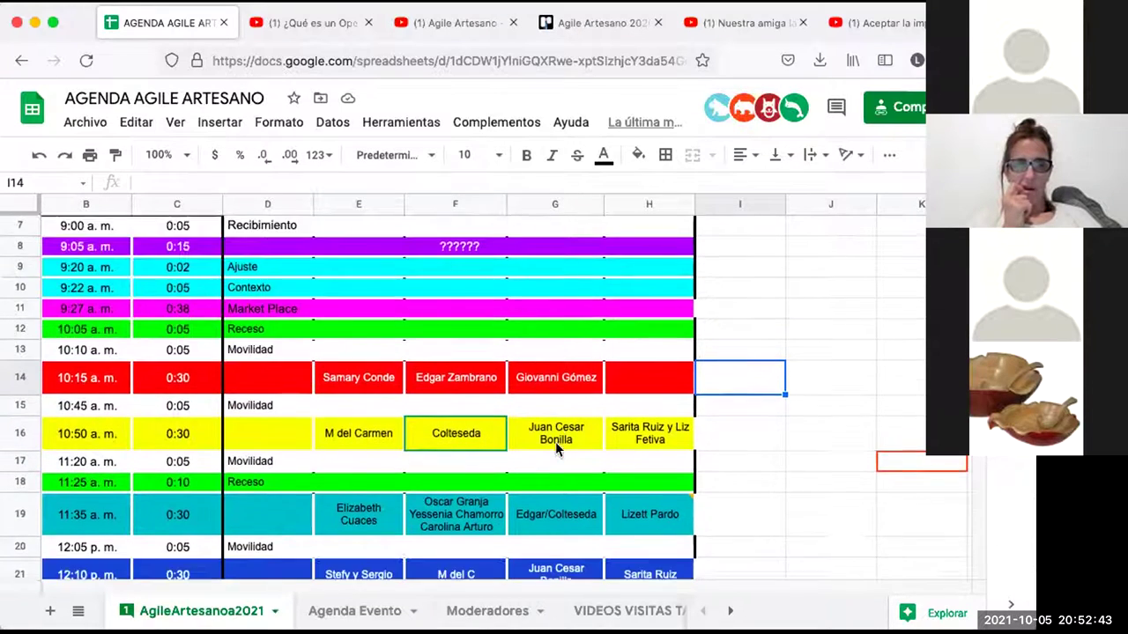
{"action": "scroll", "coordinate": [557, 448], "scroll_direction": "down", "scroll_amount": 5}
{"action": "scroll", "coordinate": [557, 447], "scroll_direction": "up", "scroll_amount": 3}
{"action": "scroll", "coordinate": [555, 448], "scroll_direction": "up", "scroll_amount": 5}
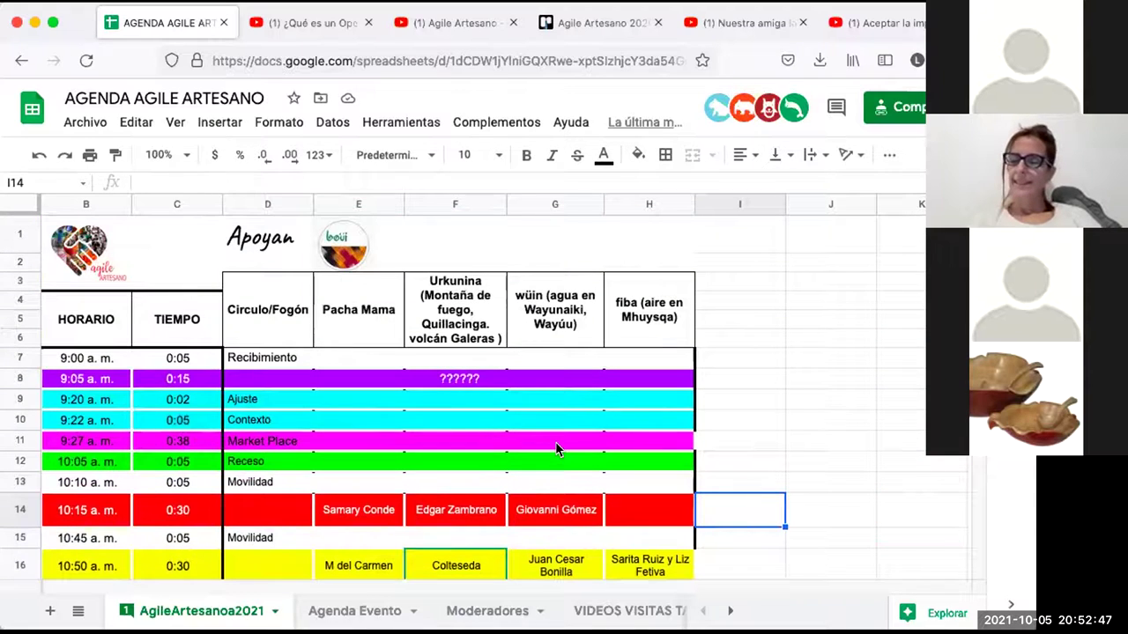
{"action": "scroll", "coordinate": [555, 447], "scroll_direction": "down", "scroll_amount": 3}
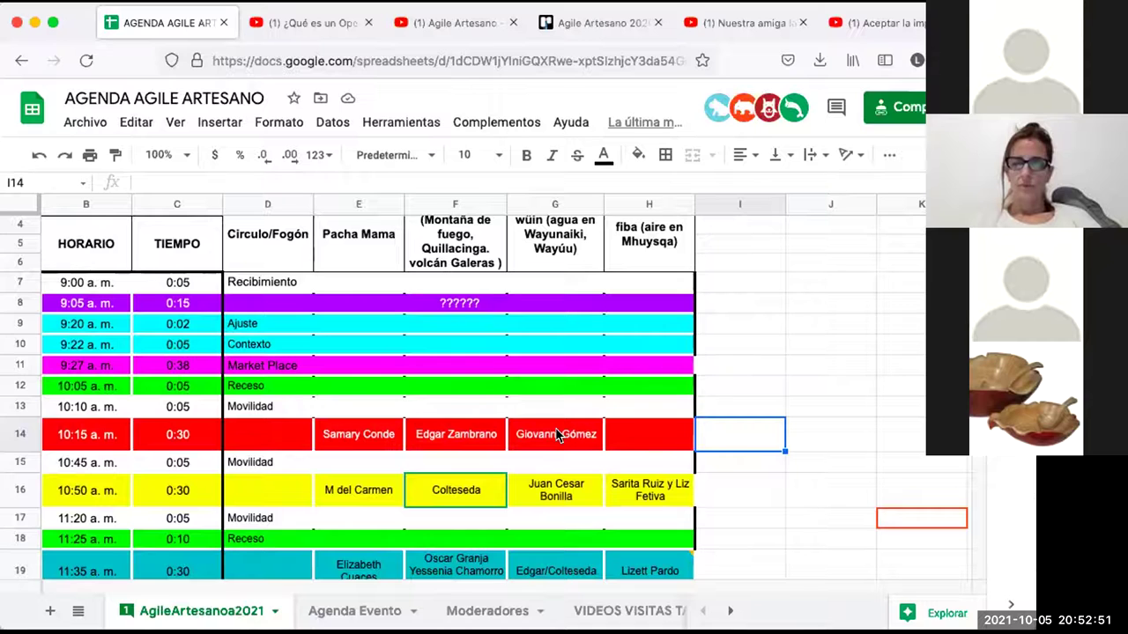
{"action": "scroll", "coordinate": [557, 435], "scroll_direction": "up", "scroll_amount": 1}
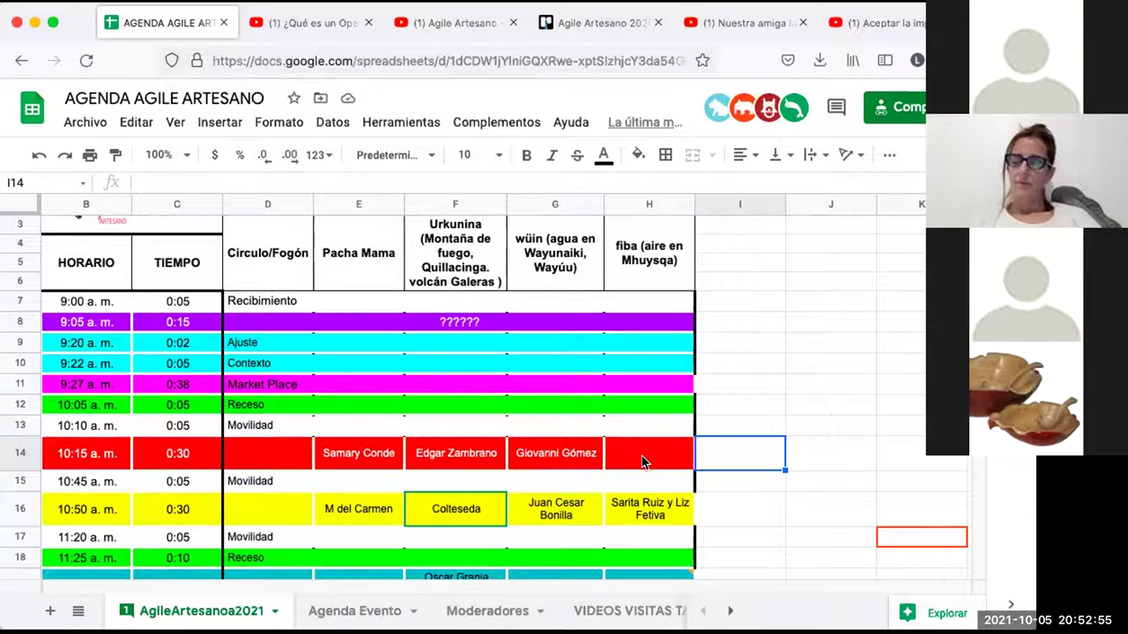
{"action": "scroll", "coordinate": [544, 492], "scroll_direction": "down", "scroll_amount": 1}
{"action": "scroll", "coordinate": [544, 494], "scroll_direction": "down", "scroll_amount": 4}
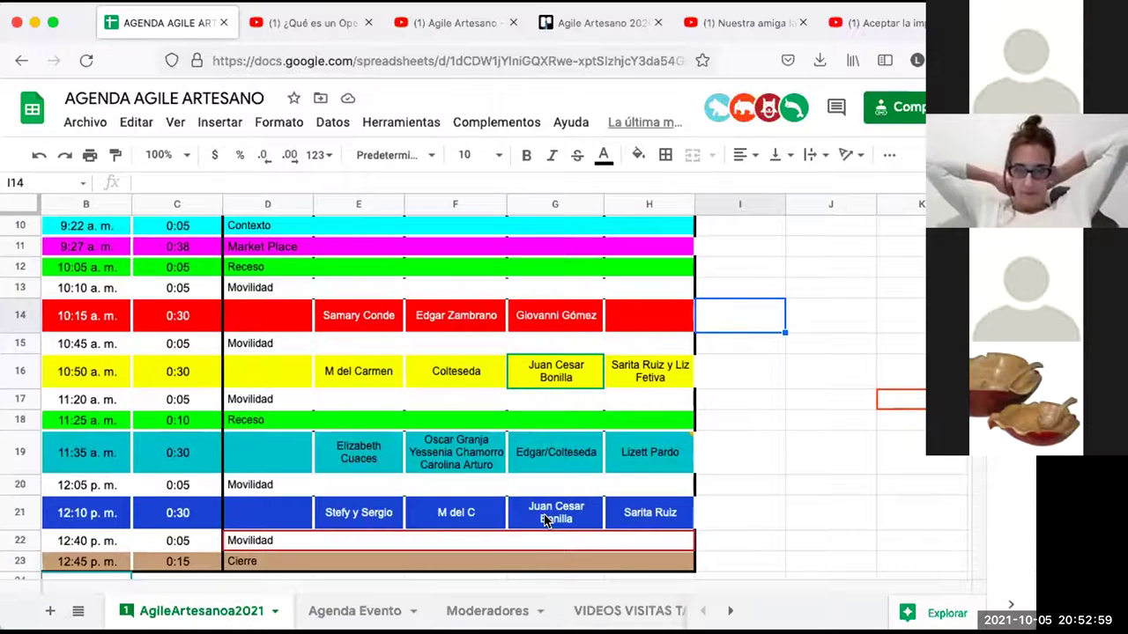
{"action": "scroll", "coordinate": [544, 502], "scroll_direction": "down", "scroll_amount": 1}
{"action": "scroll", "coordinate": [544, 519], "scroll_direction": "down", "scroll_amount": 1}
{"action": "scroll", "coordinate": [537, 371], "scroll_direction": "up", "scroll_amount": 5}
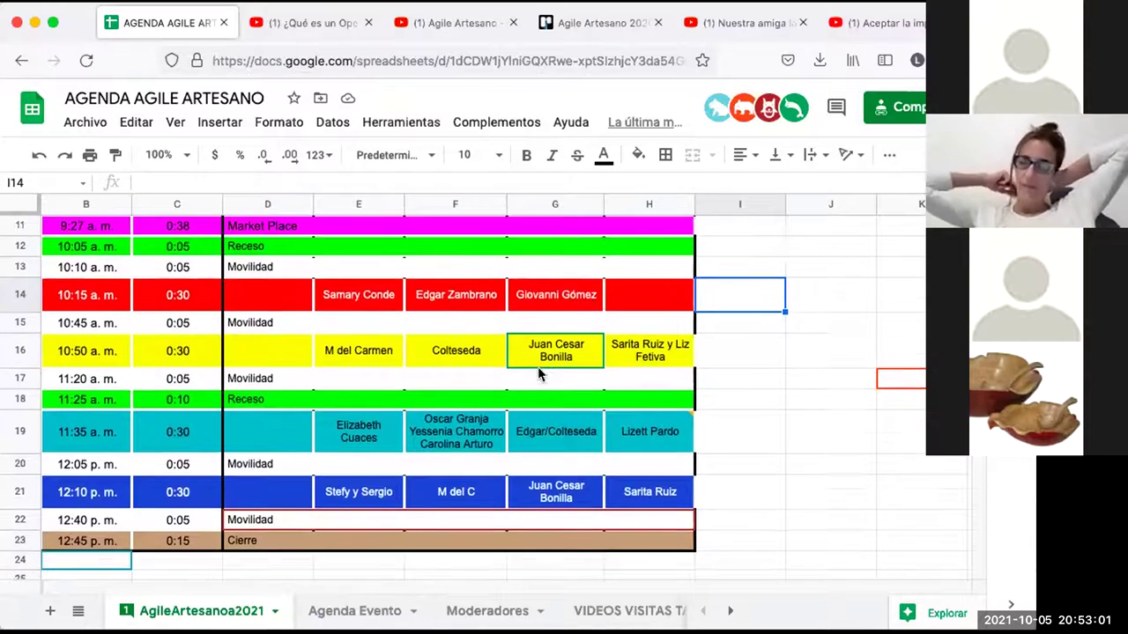
{"action": "scroll", "coordinate": [541, 375], "scroll_direction": "up", "scroll_amount": 1}
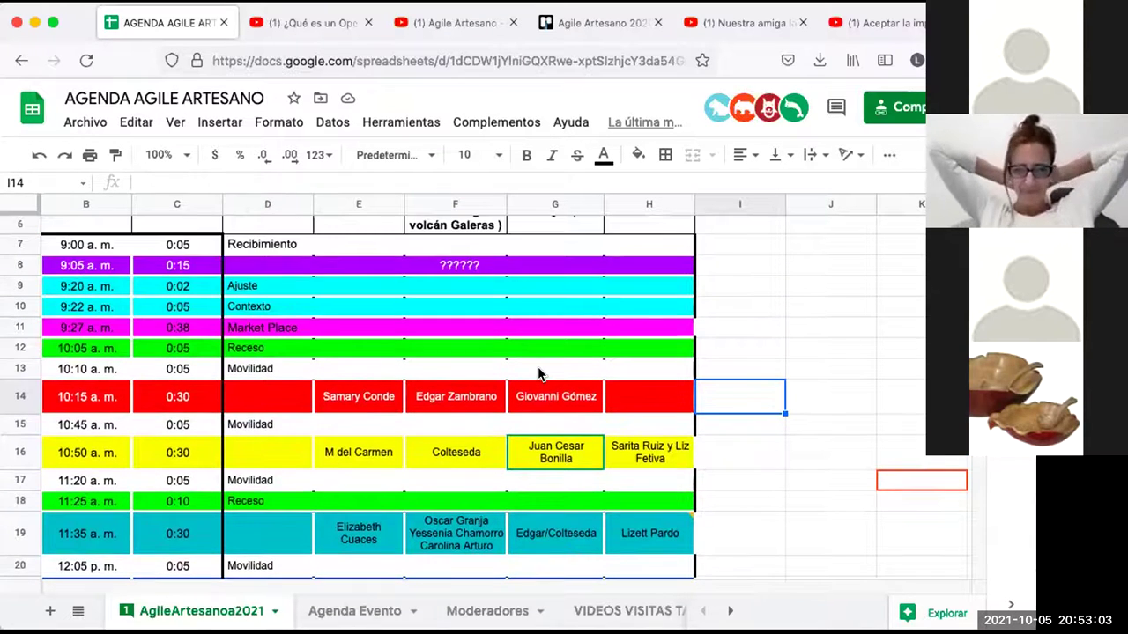
{"action": "scroll", "coordinate": [540, 375], "scroll_direction": "up", "scroll_amount": 2}
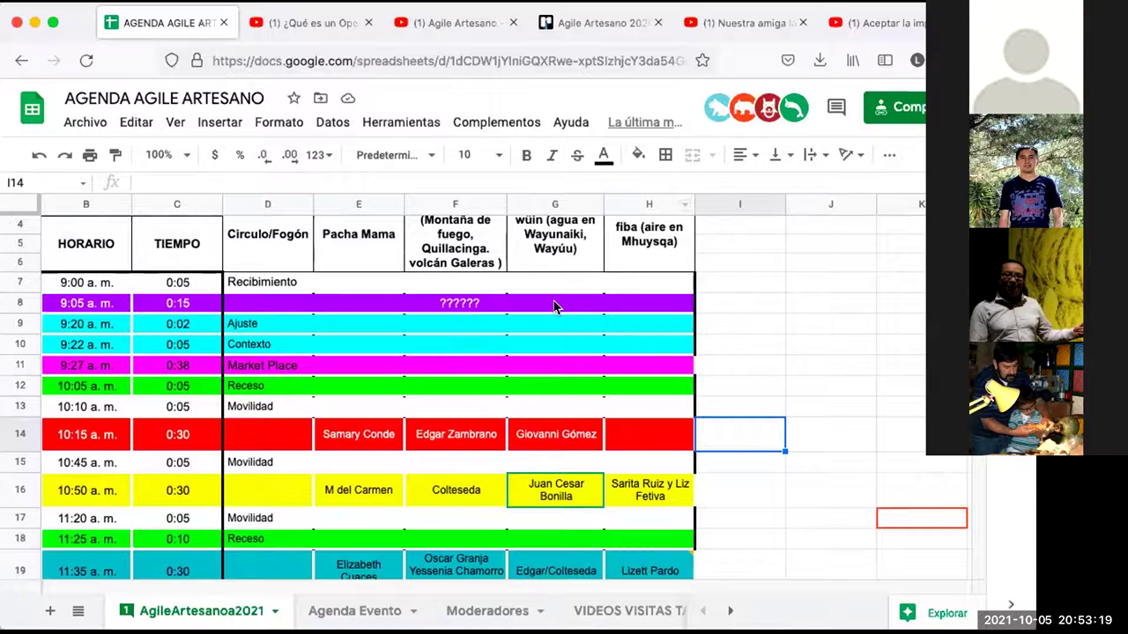
{"action": "scroll", "coordinate": [554, 483], "scroll_direction": "down", "scroll_amount": 3}
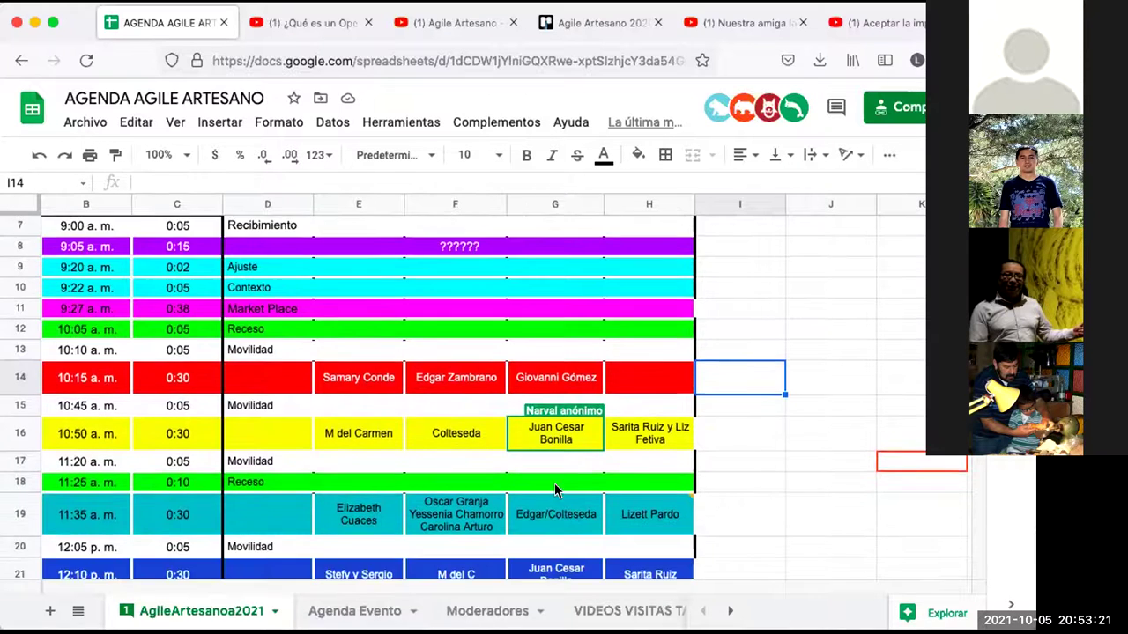
{"action": "scroll", "coordinate": [554, 489], "scroll_direction": "down", "scroll_amount": 2}
{"action": "scroll", "coordinate": [555, 491], "scroll_direction": "up", "scroll_amount": 1}
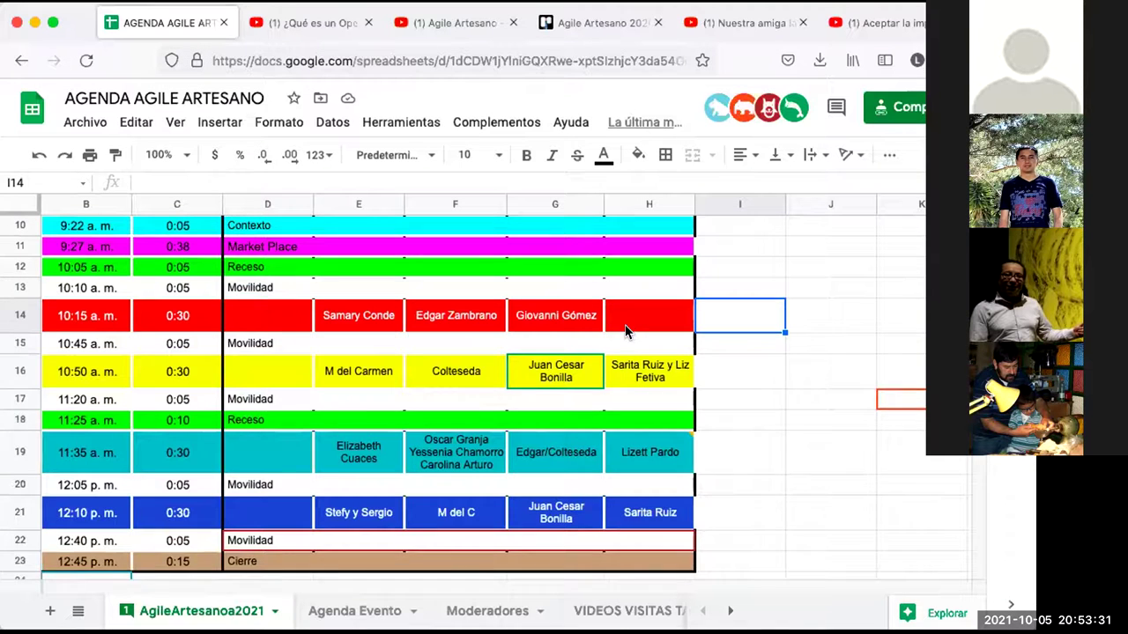
{"action": "scroll", "coordinate": [626, 331], "scroll_direction": "up", "scroll_amount": 2}
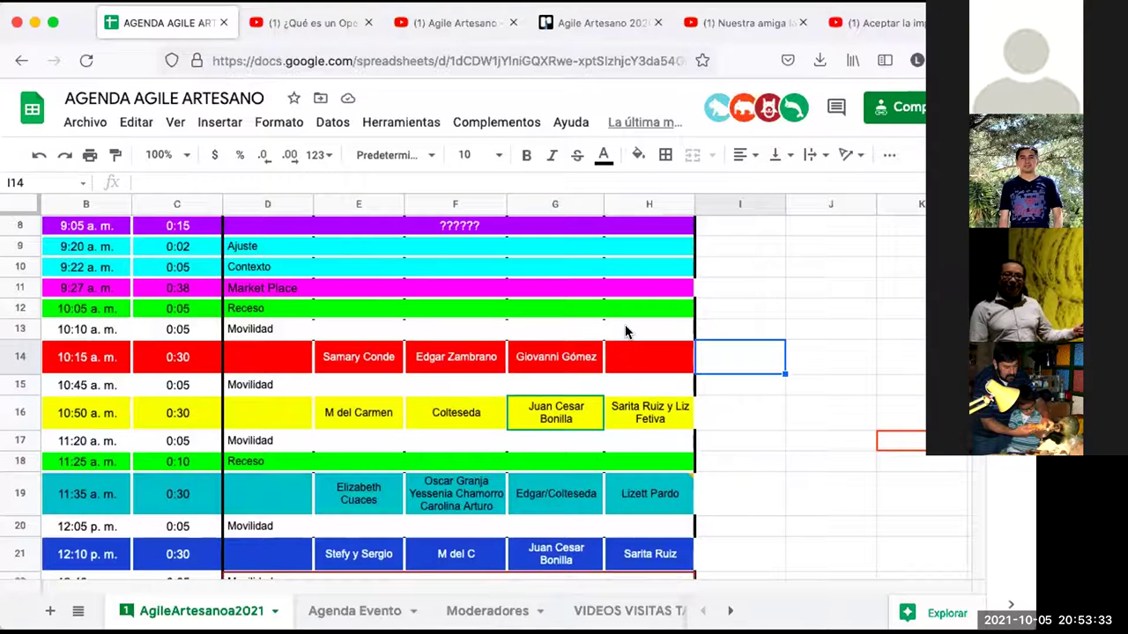
{"action": "scroll", "coordinate": [626, 332], "scroll_direction": "up", "scroll_amount": 2}
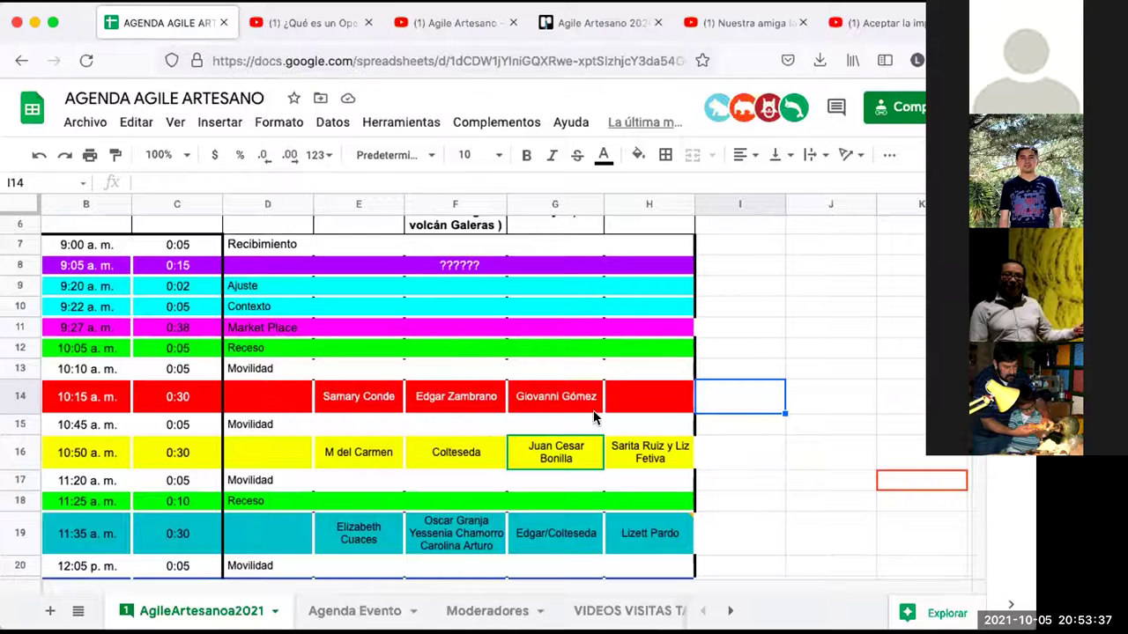
{"action": "scroll", "coordinate": [568, 407], "scroll_direction": "up", "scroll_amount": 1}
{"action": "scroll", "coordinate": [568, 406], "scroll_direction": "up", "scroll_amount": 1}
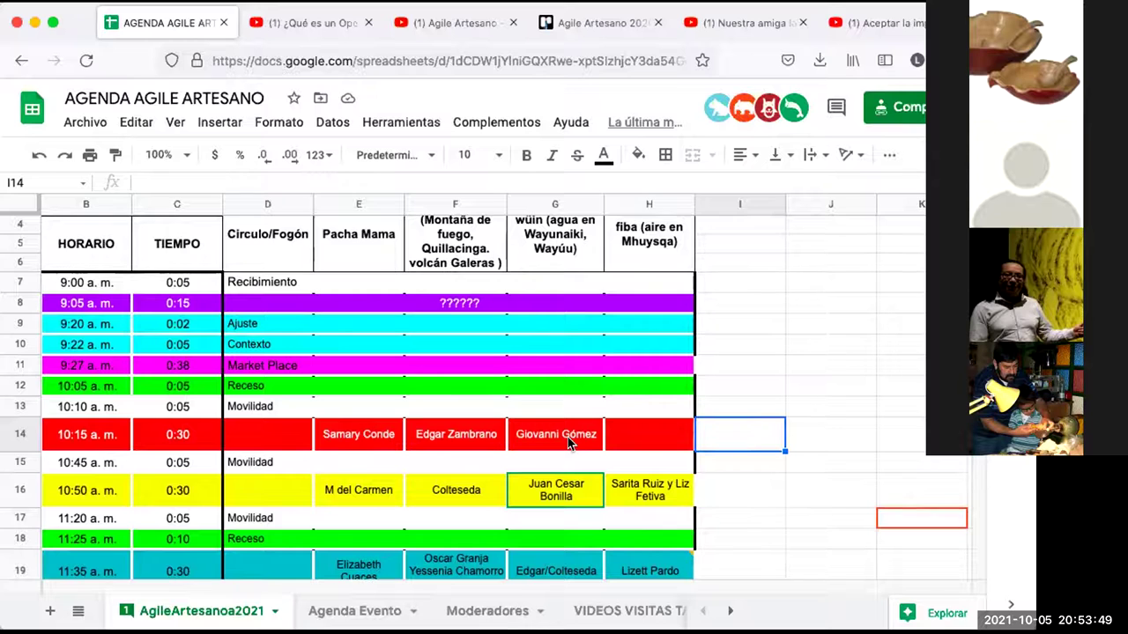
{"action": "scroll", "coordinate": [624, 458], "scroll_direction": "down", "scroll_amount": 3}
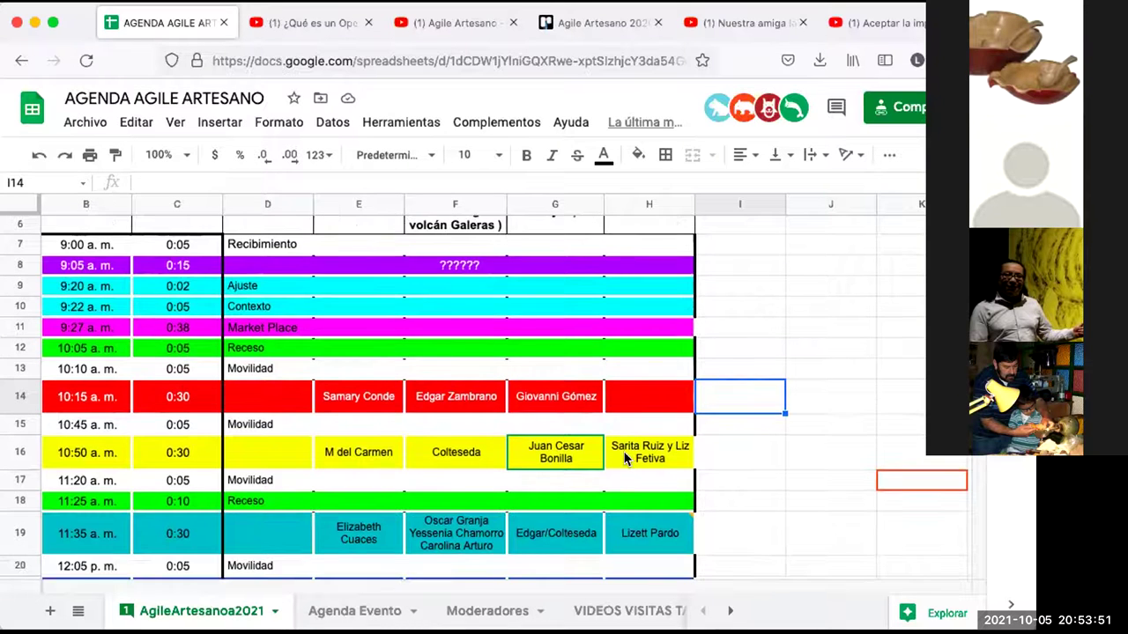
- Clear the speaker's name from the third 10:15 slot, cell G14
{"action": "scroll", "coordinate": [624, 457], "scroll_direction": "up", "scroll_amount": 1}
{"action": "double_click", "coordinate": [571, 412]}
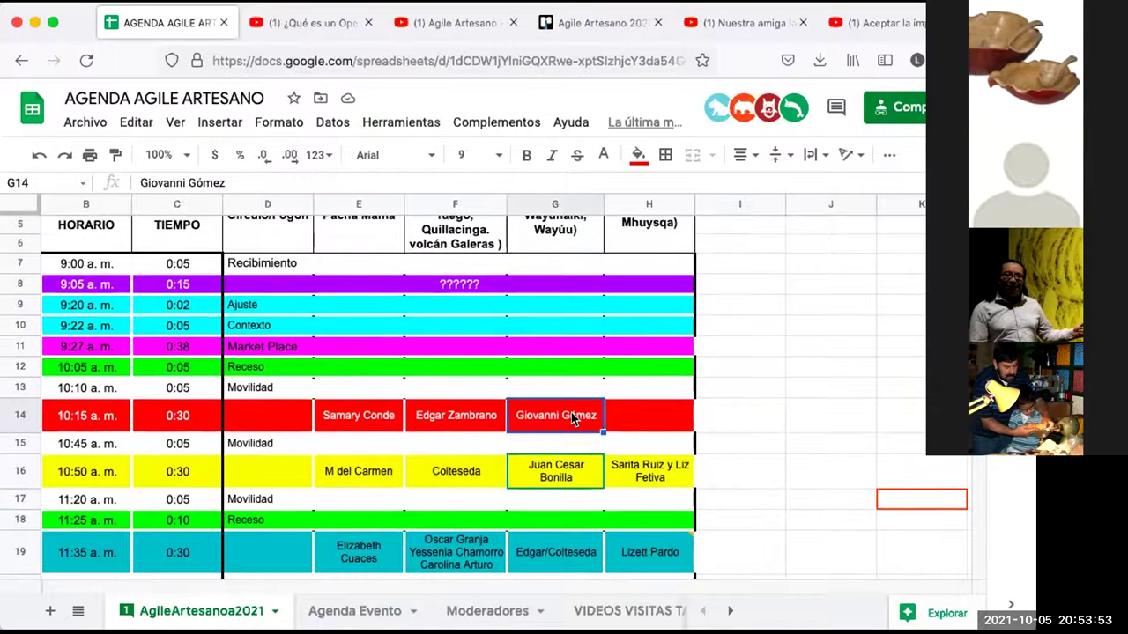
{"action": "left_click_drag", "start_coordinate": [586, 401], "coordinate": [495, 407]}
{"action": "key", "text": "ctrl+c"}
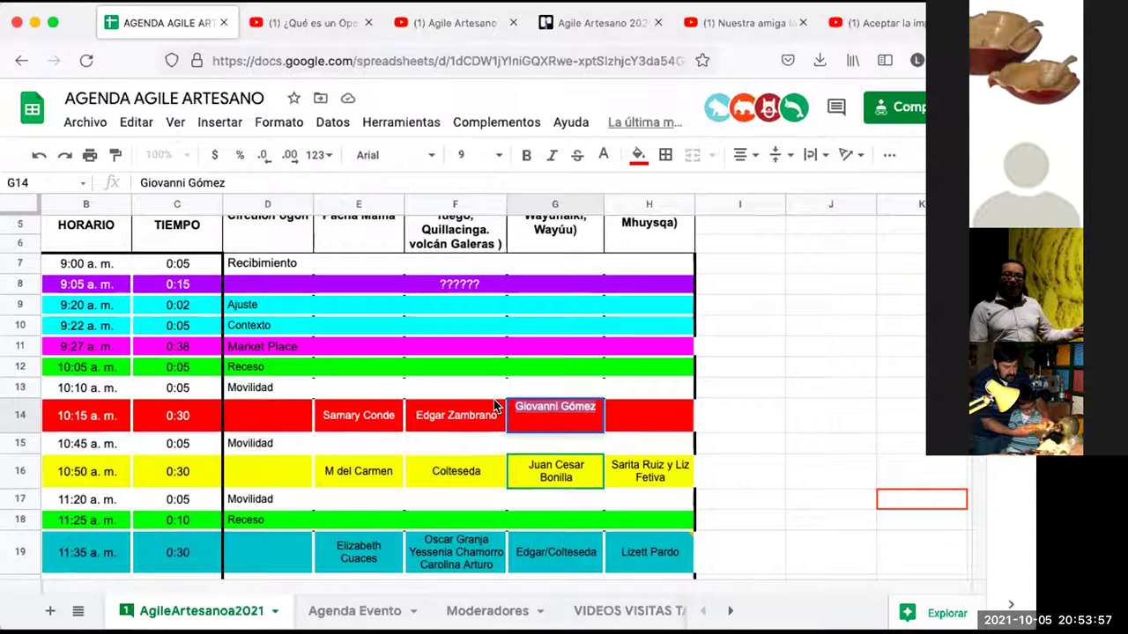
{"action": "key", "text": "BackSpace"}
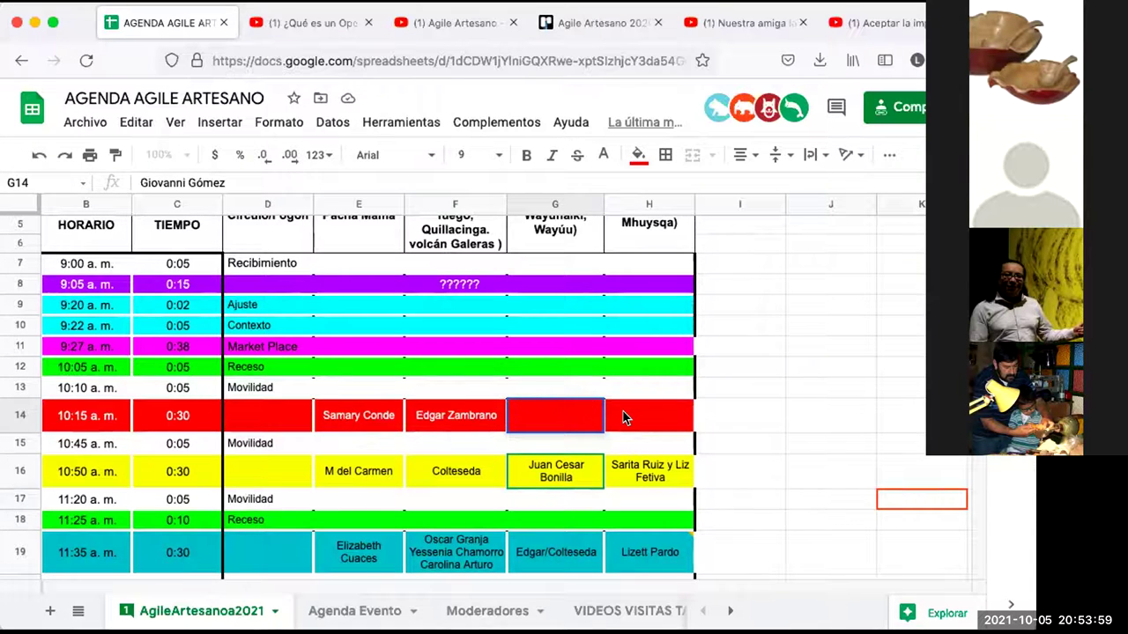
- Enter that speaker's name in the last 10:15 slot H14, then type the second speaker's name in G14
{"action": "left_click", "coordinate": [623, 418]}
{"action": "key", "text": "ctrl+v"}
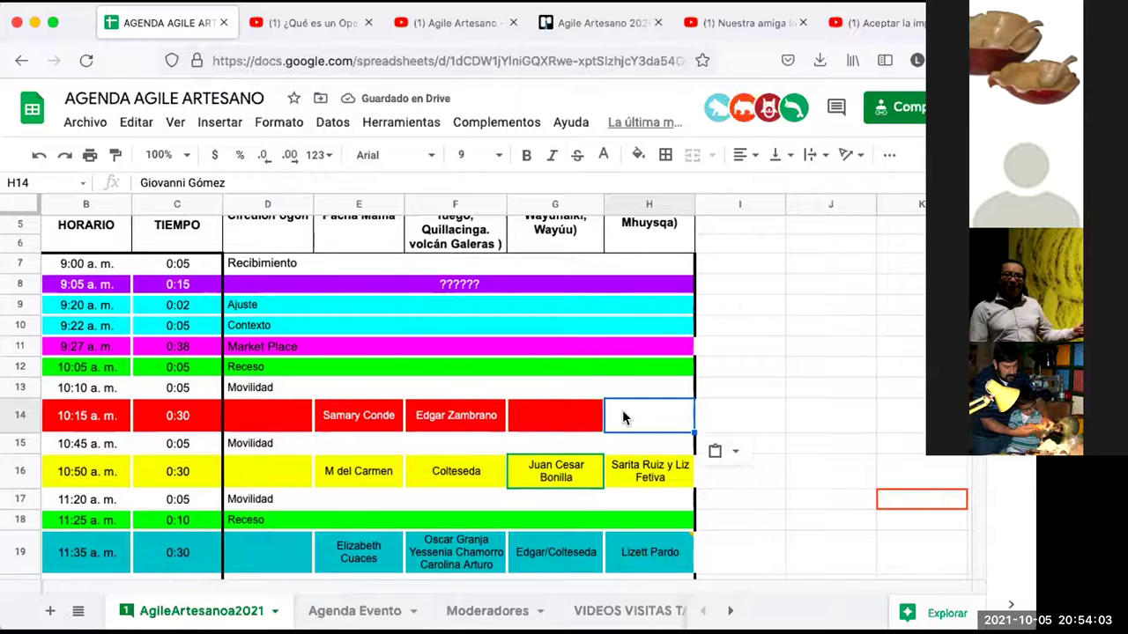
{"action": "key", "text": "ctrl+z"}
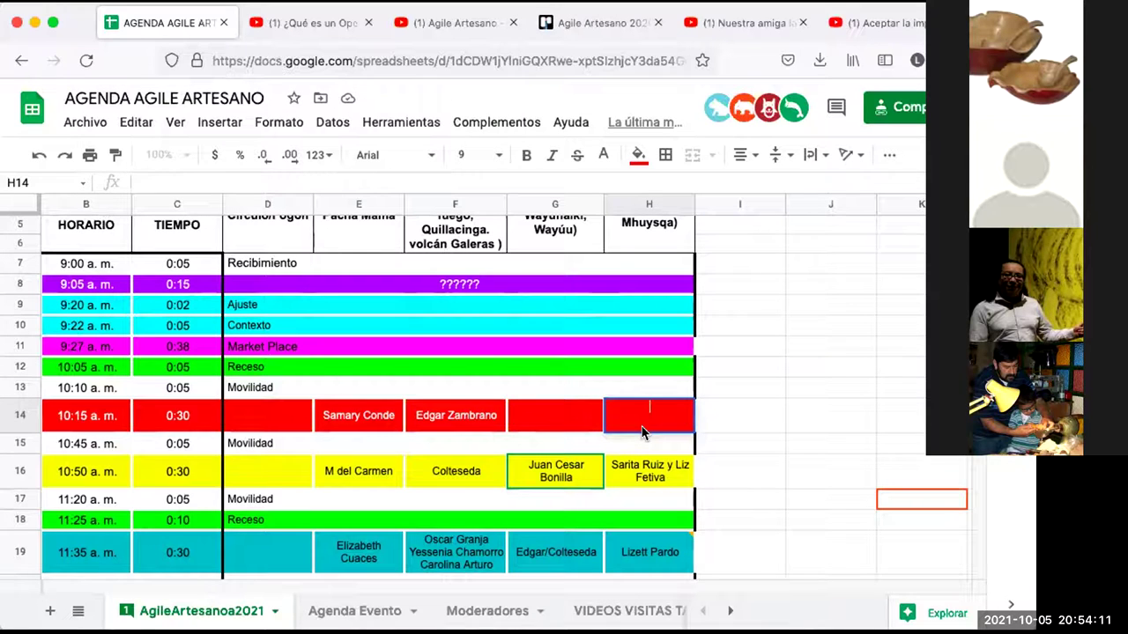
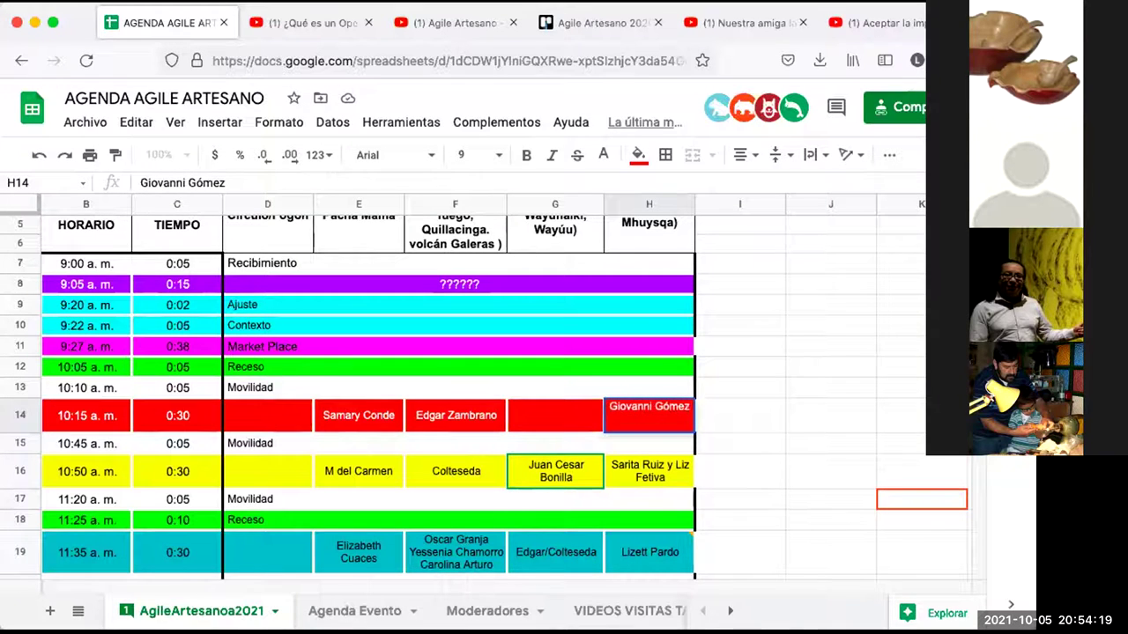
{"action": "left_click", "coordinate": [558, 415]}
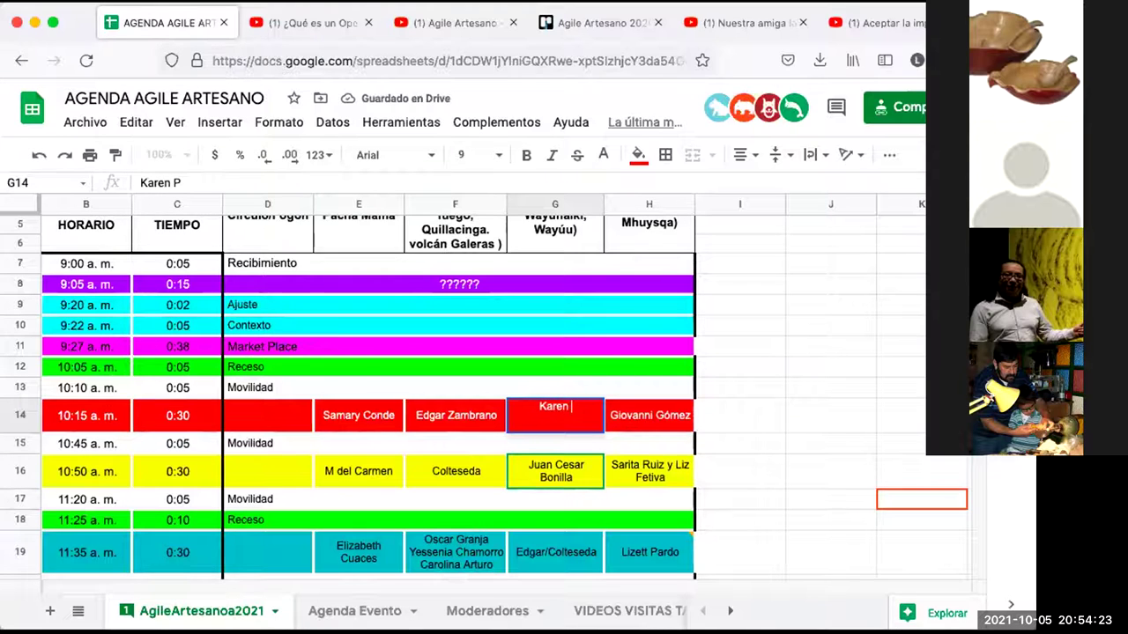
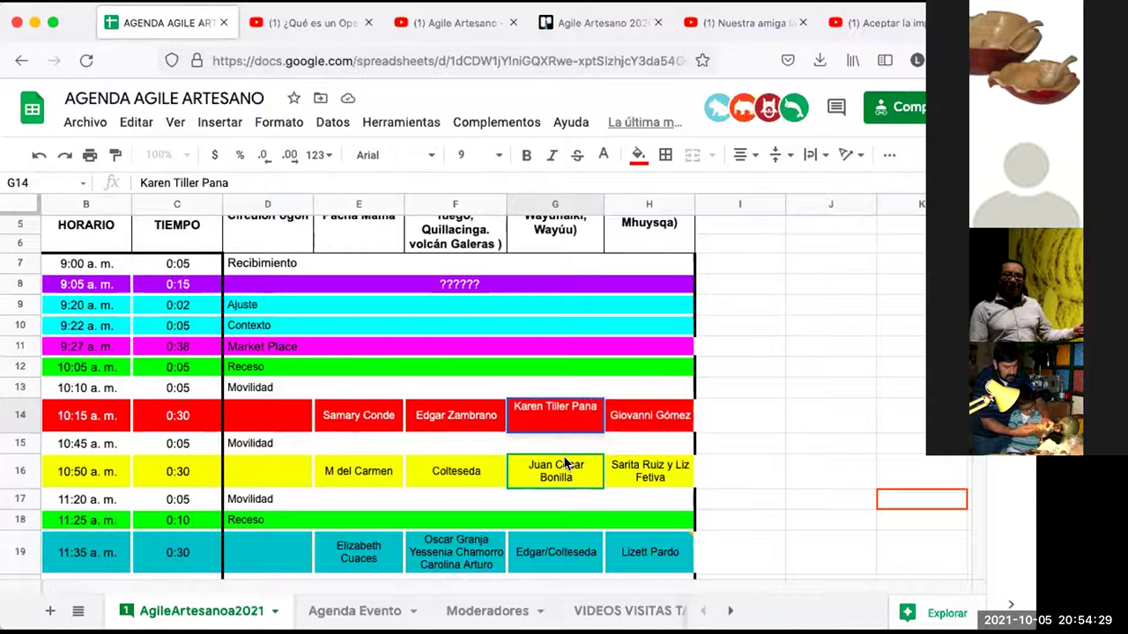
- Commit the second speaker's name in G14 by selecting the merged Movilidad cell D15:H15
{"action": "scroll", "coordinate": [477, 458], "scroll_direction": "down", "scroll_amount": 3}
{"action": "scroll", "coordinate": [477, 458], "scroll_direction": "left", "scroll_amount": 2}
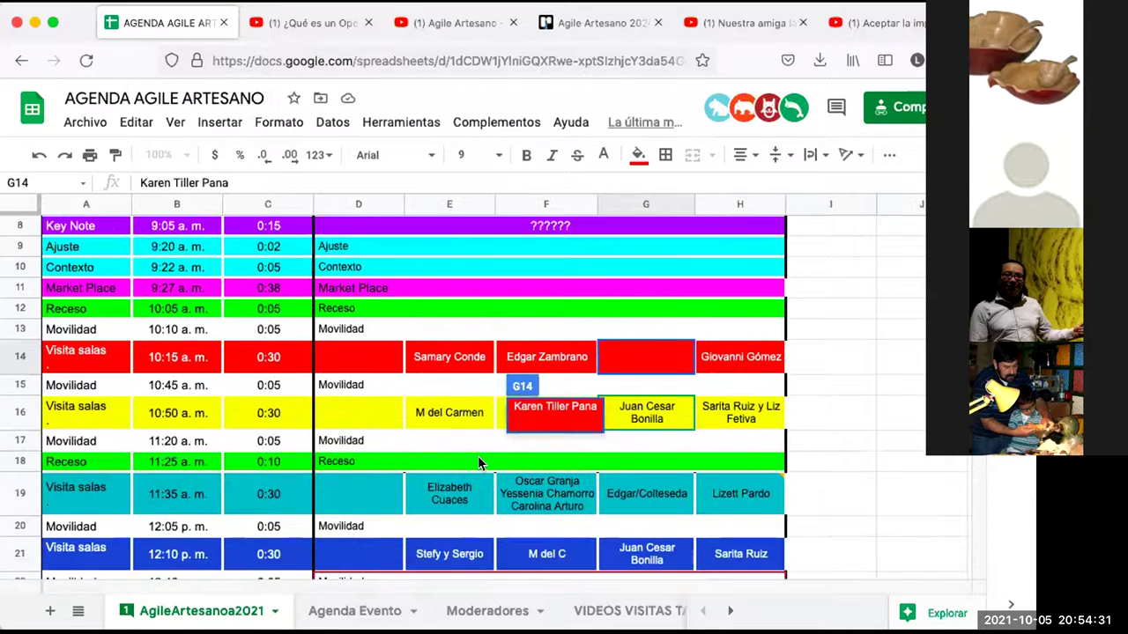
{"action": "scroll", "coordinate": [478, 456], "scroll_direction": "down", "scroll_amount": 3}
{"action": "scroll", "coordinate": [477, 455], "scroll_direction": "right", "scroll_amount": 2}
{"action": "scroll", "coordinate": [480, 462], "scroll_direction": "left", "scroll_amount": 1}
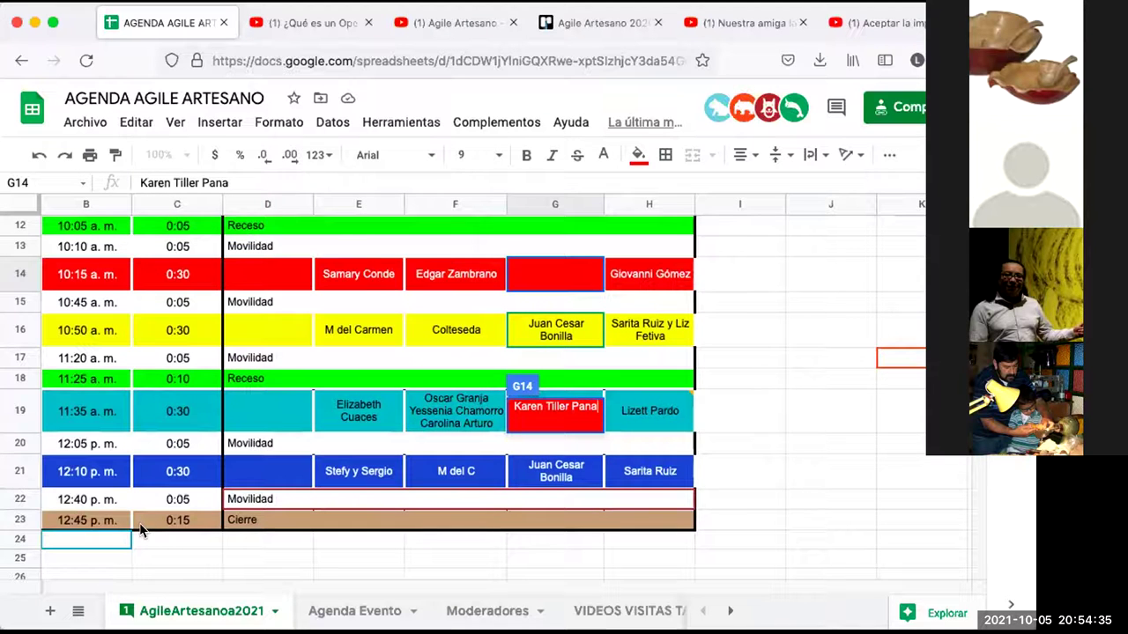
{"action": "scroll", "coordinate": [181, 549], "scroll_direction": "down", "scroll_amount": 1}
{"action": "scroll", "coordinate": [182, 549], "scroll_direction": "left", "scroll_amount": 1}
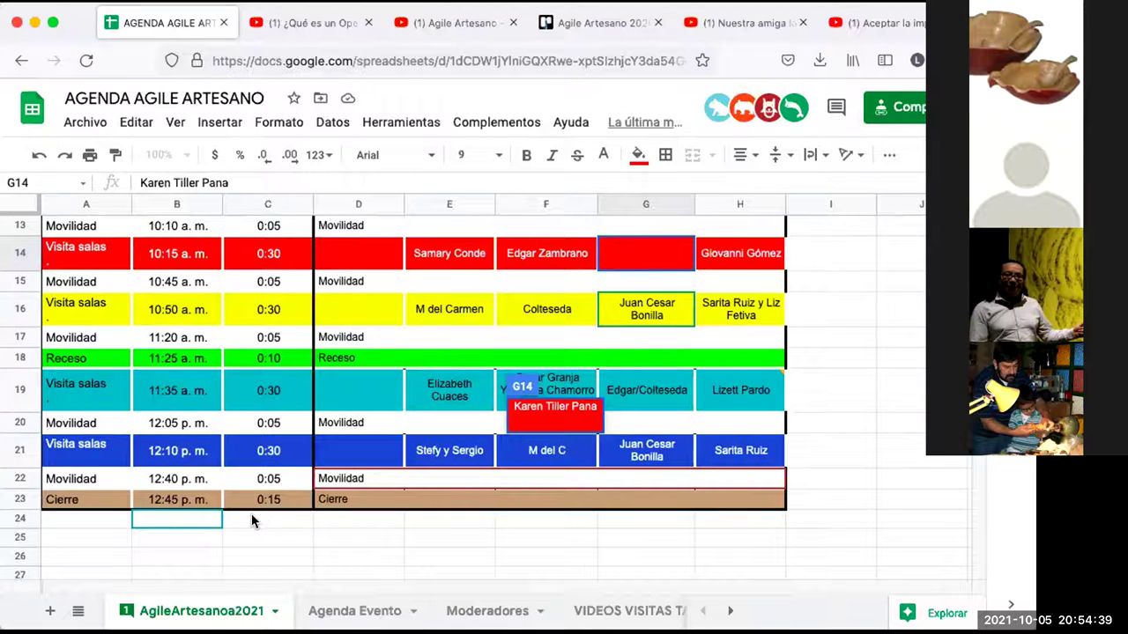
{"action": "scroll", "coordinate": [510, 477], "scroll_direction": "right", "scroll_amount": 1}
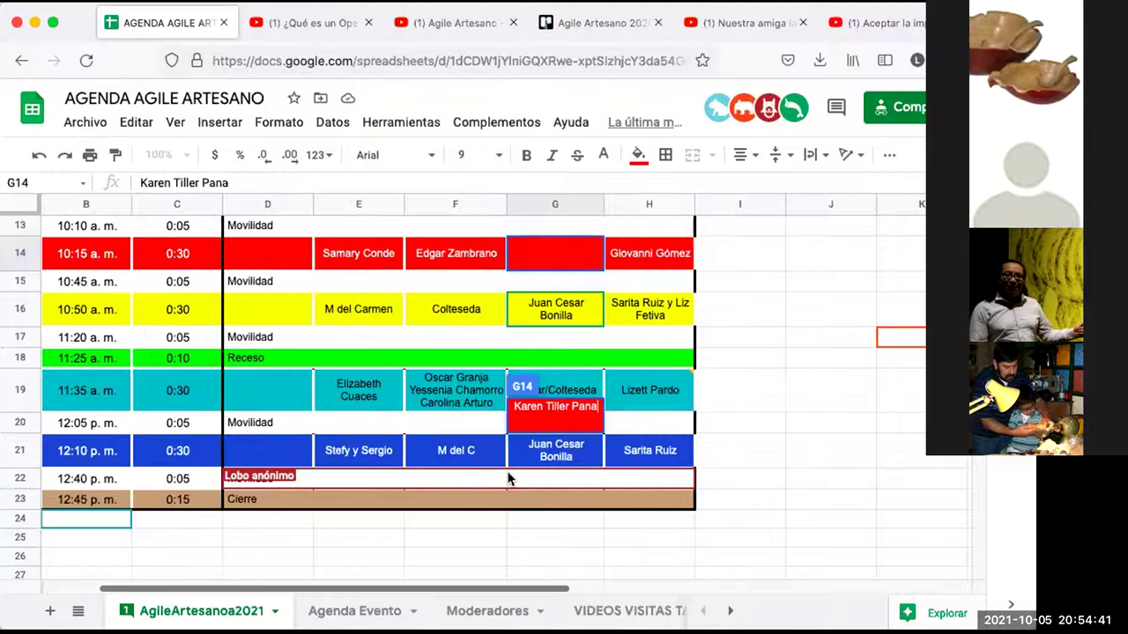
{"action": "scroll", "coordinate": [508, 479], "scroll_direction": "right", "scroll_amount": 1}
{"action": "scroll", "coordinate": [509, 479], "scroll_direction": "left", "scroll_amount": 2}
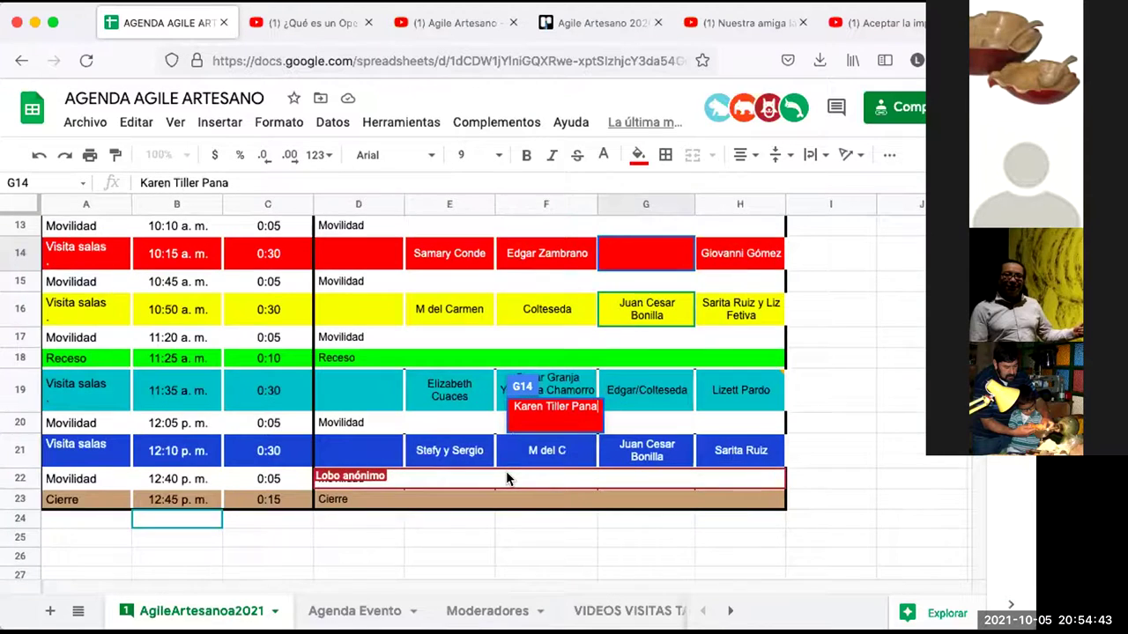
{"action": "scroll", "coordinate": [506, 478], "scroll_direction": "right", "scroll_amount": 3}
{"action": "scroll", "coordinate": [507, 478], "scroll_direction": "up", "scroll_amount": 1}
{"action": "scroll", "coordinate": [507, 478], "scroll_direction": "up", "scroll_amount": 3}
{"action": "scroll", "coordinate": [506, 479], "scroll_direction": "left", "scroll_amount": 3}
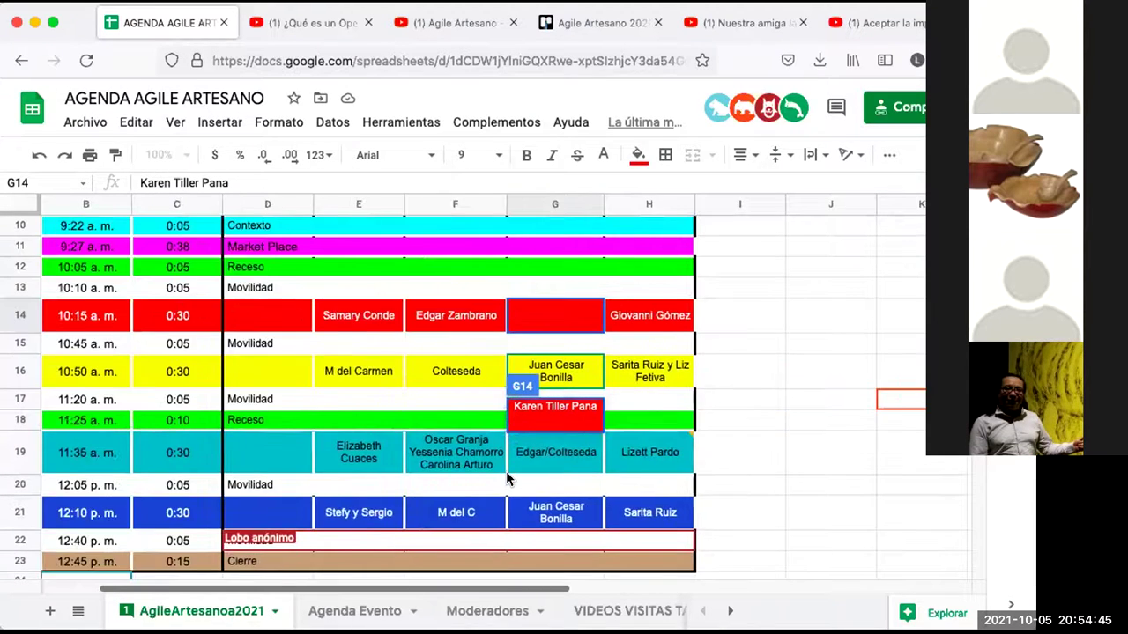
{"action": "scroll", "coordinate": [506, 479], "scroll_direction": "right", "scroll_amount": 1}
{"action": "scroll", "coordinate": [506, 478], "scroll_direction": "up", "scroll_amount": 4}
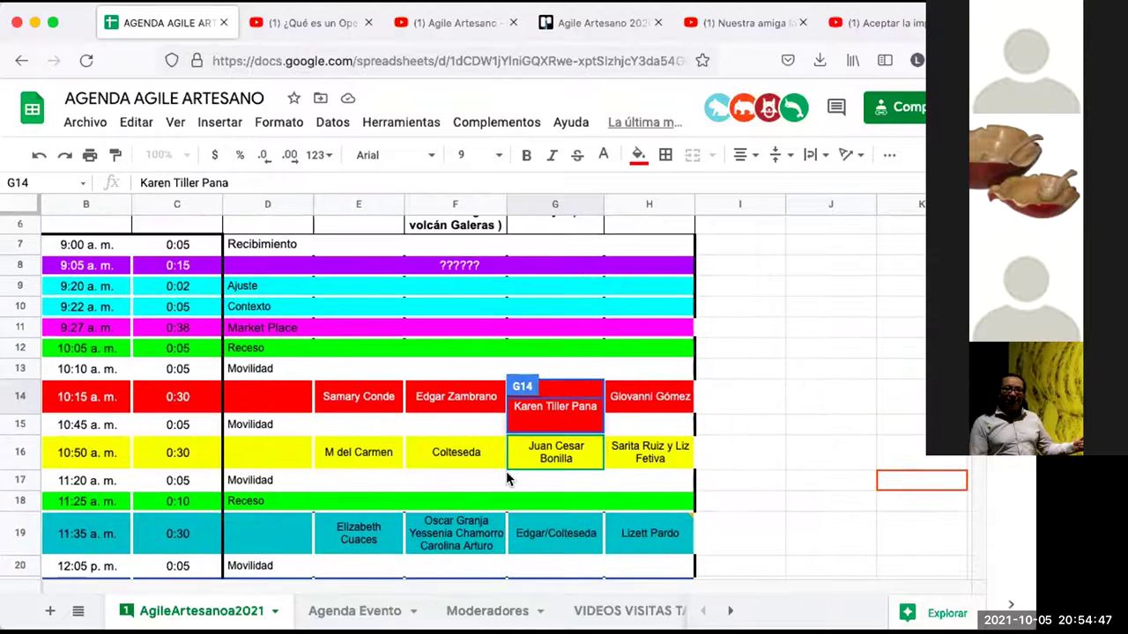
{"action": "left_click", "coordinate": [543, 438]}
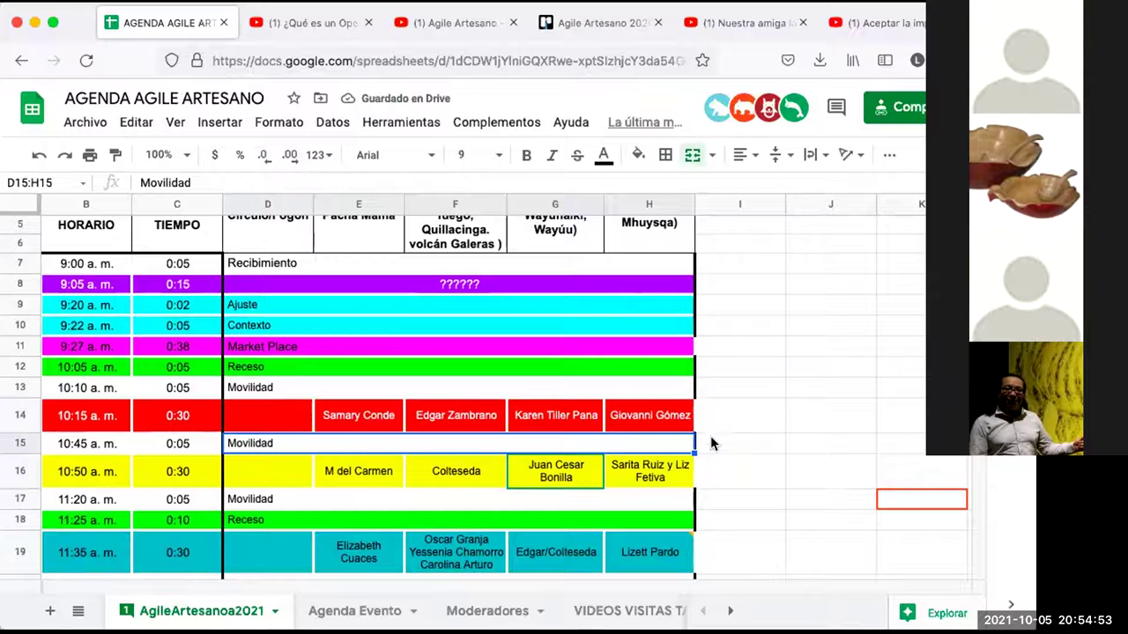
- Scroll through the agenda to review the updated 10:15 row and other sessions
{"action": "scroll", "coordinate": [712, 446], "scroll_direction": "down", "scroll_amount": 5}
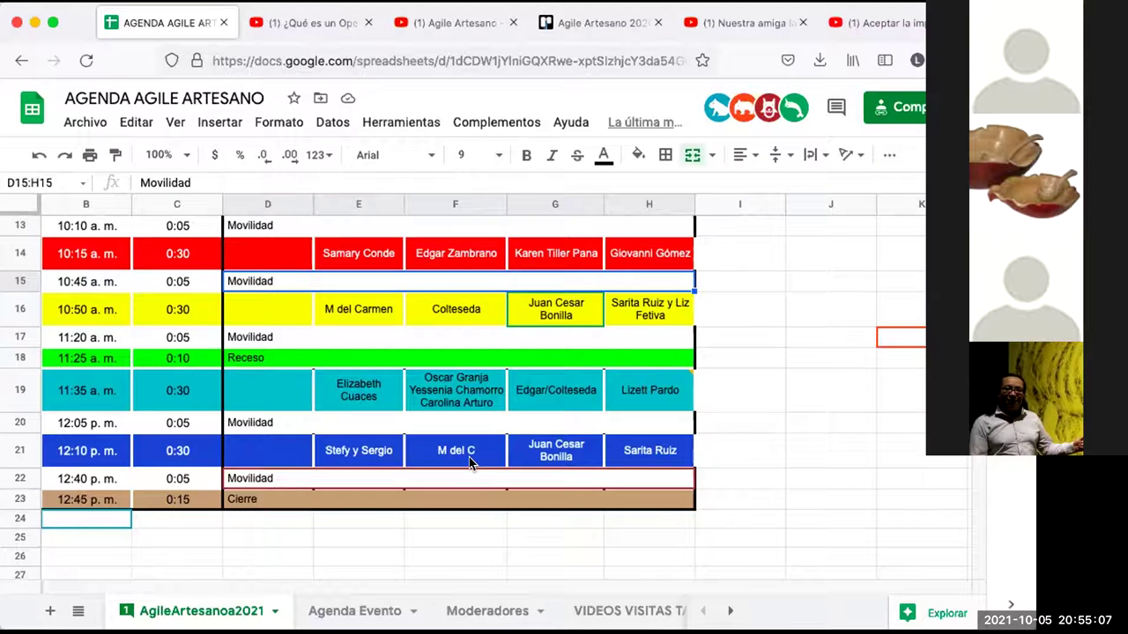
{"action": "scroll", "coordinate": [468, 464], "scroll_direction": "up", "scroll_amount": 2}
{"action": "scroll", "coordinate": [469, 463], "scroll_direction": "up", "scroll_amount": 3}
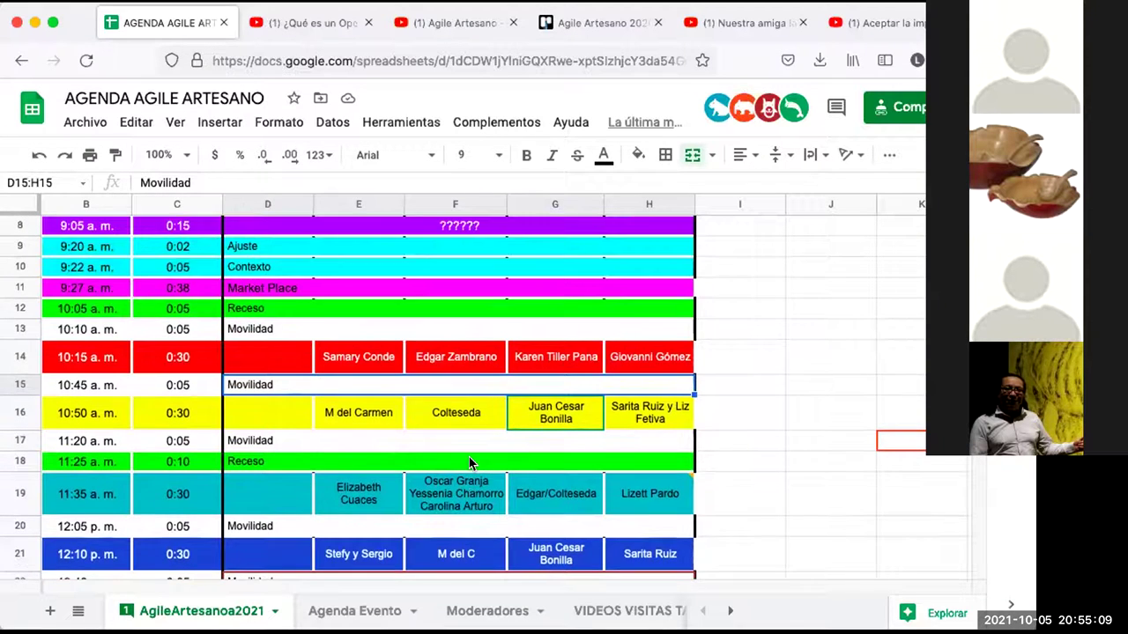
{"action": "scroll", "coordinate": [469, 461], "scroll_direction": "down", "scroll_amount": 5}
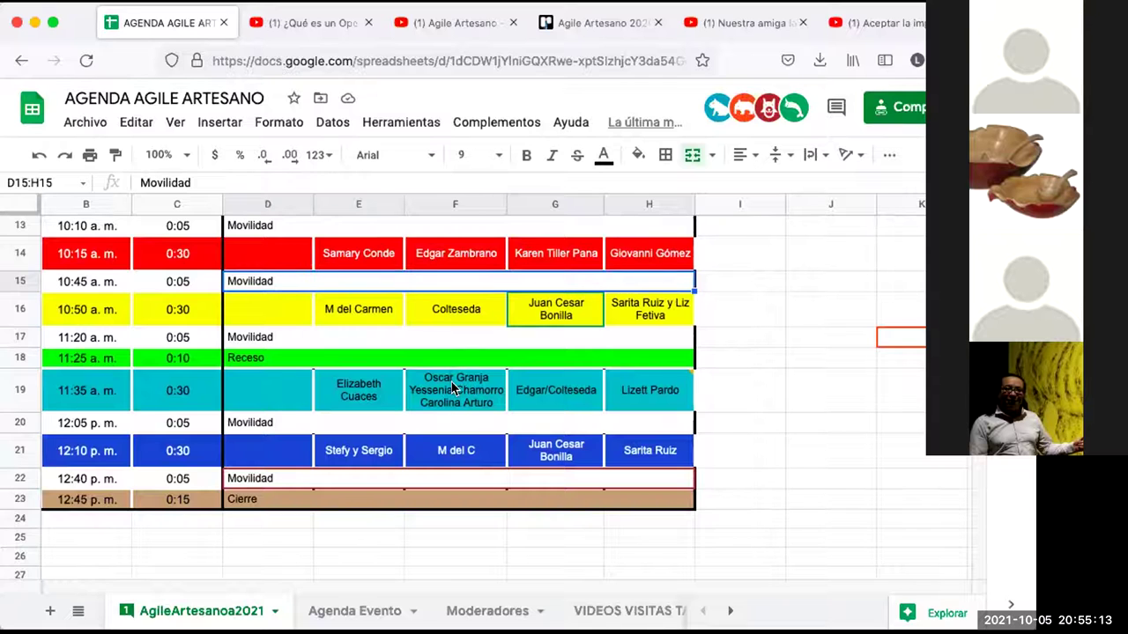
{"action": "scroll", "coordinate": [466, 415], "scroll_direction": "up", "scroll_amount": 1}
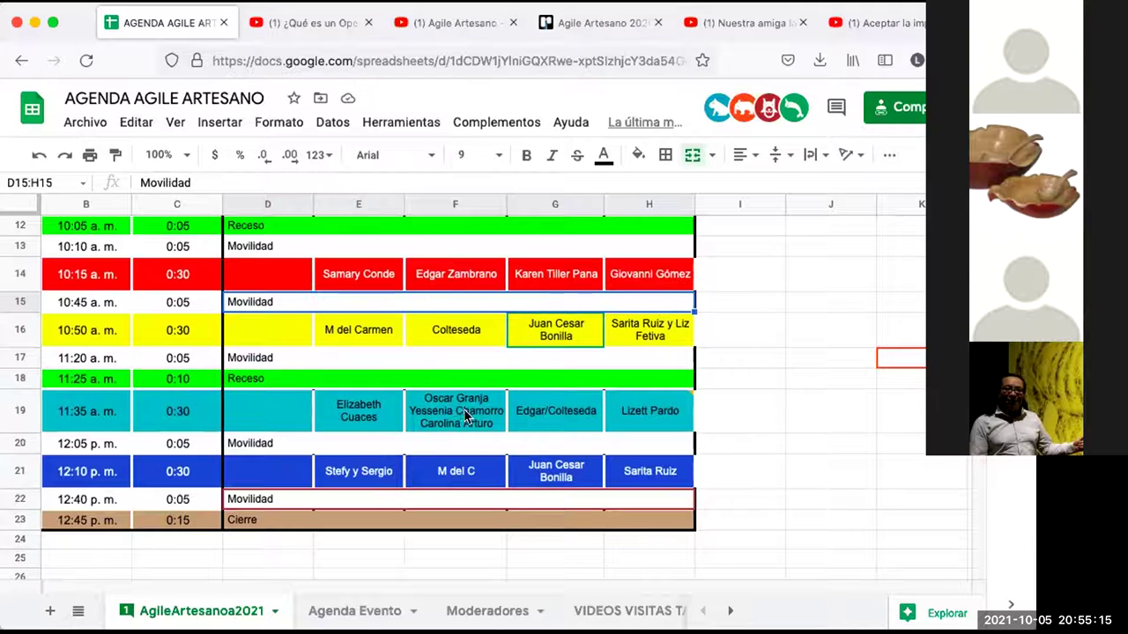
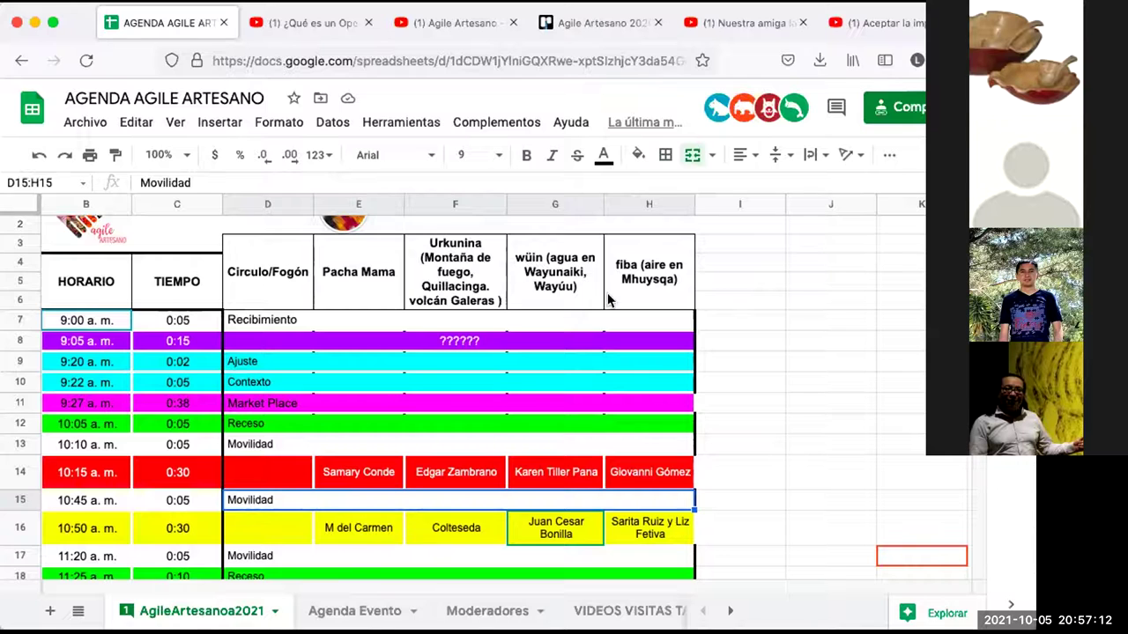
{"action": "scroll", "coordinate": [740, 432], "scroll_direction": "down", "scroll_amount": 5}
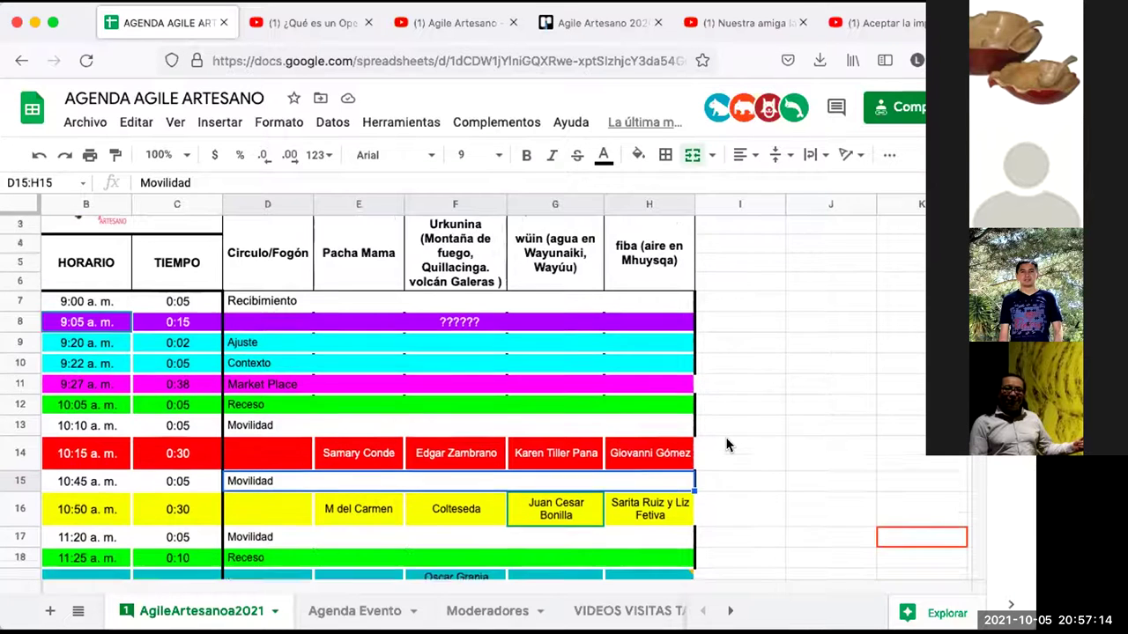
{"action": "scroll", "coordinate": [731, 441], "scroll_direction": "left", "scroll_amount": 1}
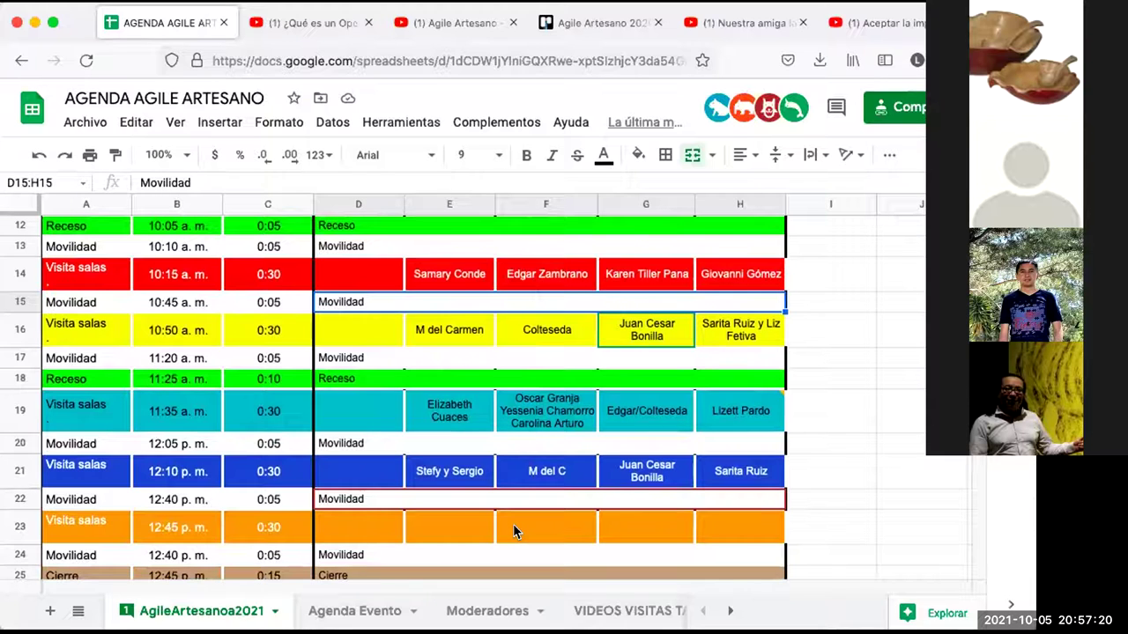
{"action": "scroll", "coordinate": [513, 532], "scroll_direction": "down", "scroll_amount": 1}
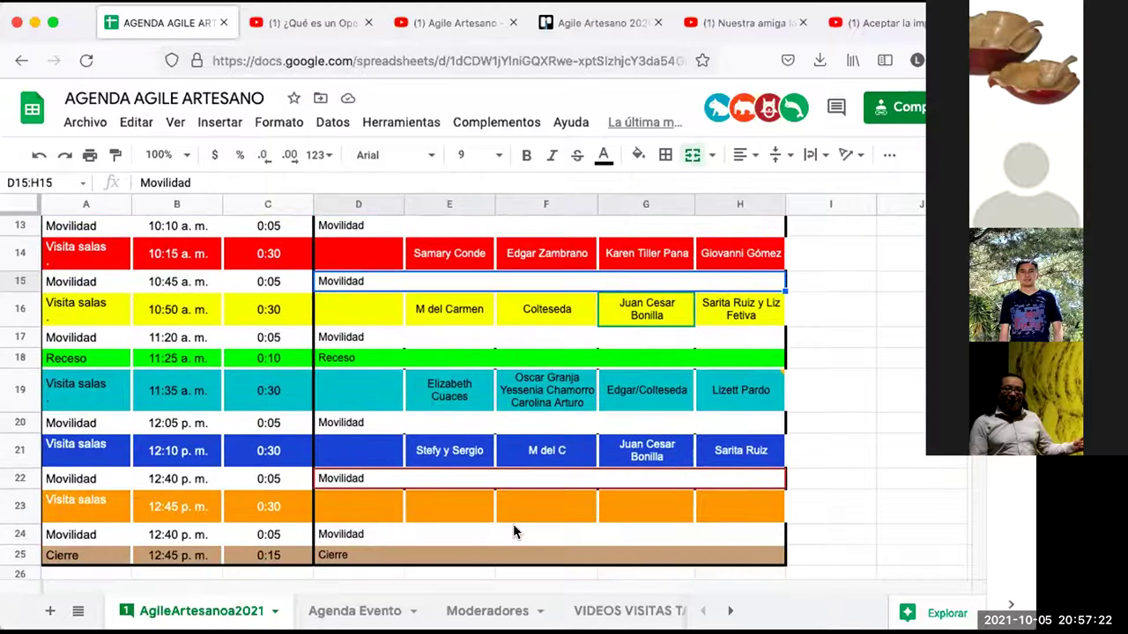
{"action": "scroll", "coordinate": [536, 511], "scroll_direction": "right", "scroll_amount": 1}
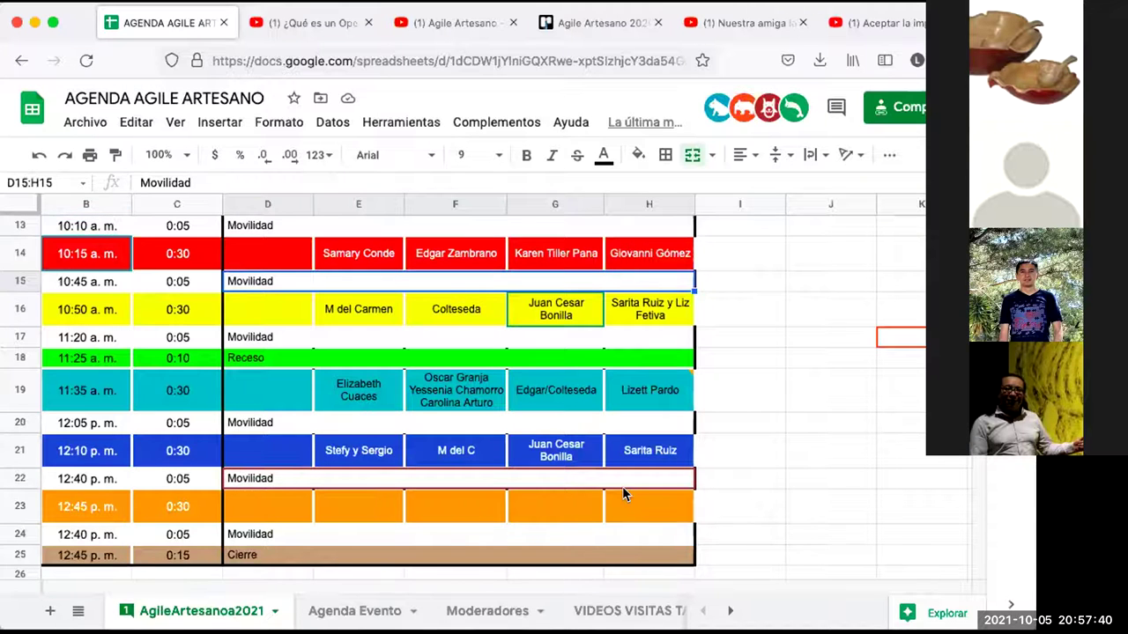
{"action": "scroll", "coordinate": [622, 490], "scroll_direction": "down", "scroll_amount": 1}
{"action": "scroll", "coordinate": [622, 495], "scroll_direction": "down", "scroll_amount": 1}
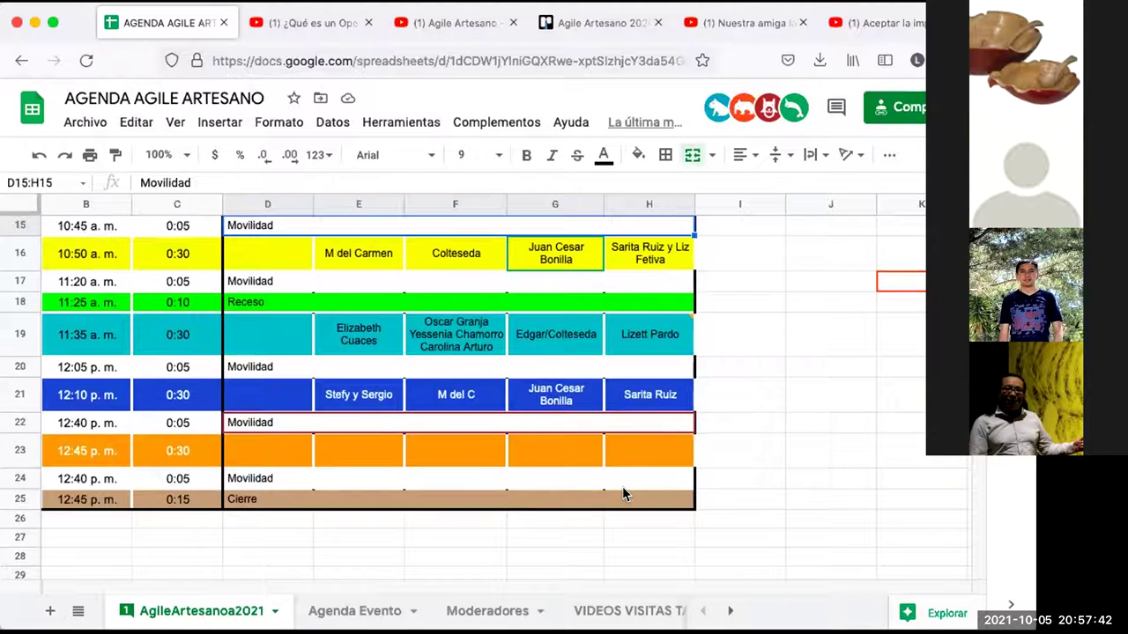
{"action": "scroll", "coordinate": [628, 459], "scroll_direction": "up", "scroll_amount": 1}
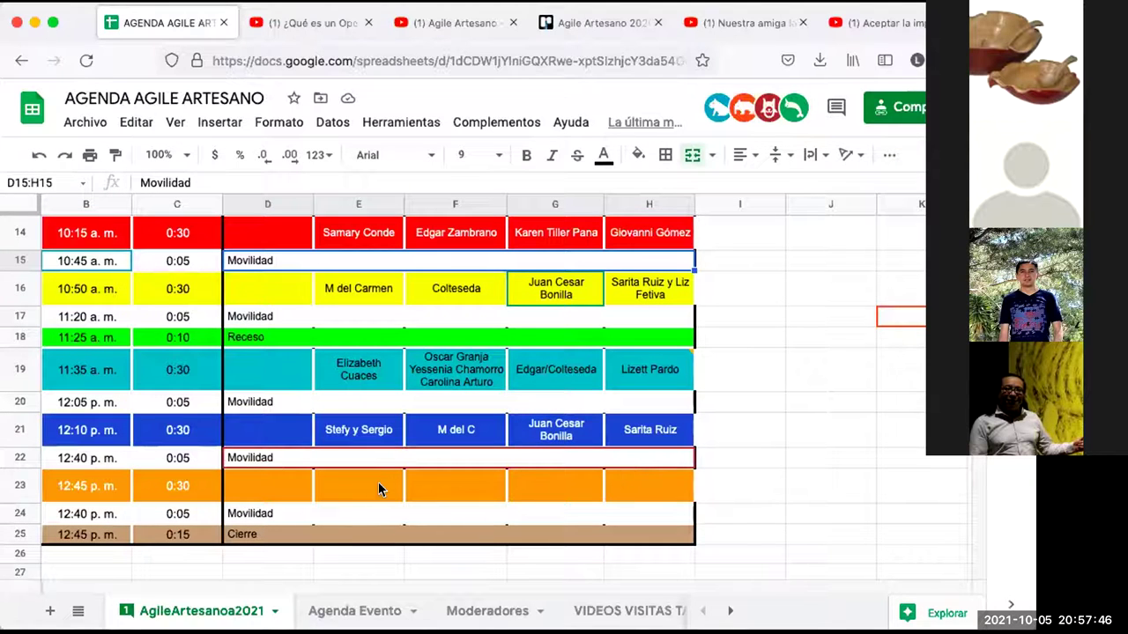
{"action": "scroll", "coordinate": [516, 474], "scroll_direction": "up", "scroll_amount": 1}
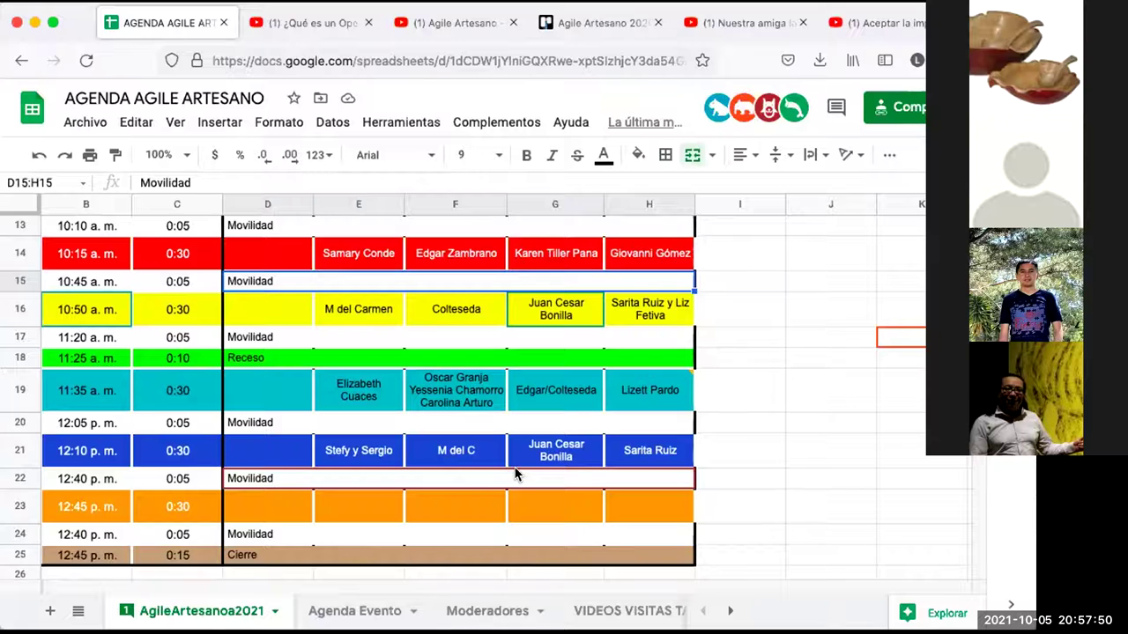
{"action": "scroll", "coordinate": [516, 474], "scroll_direction": "down", "scroll_amount": 1}
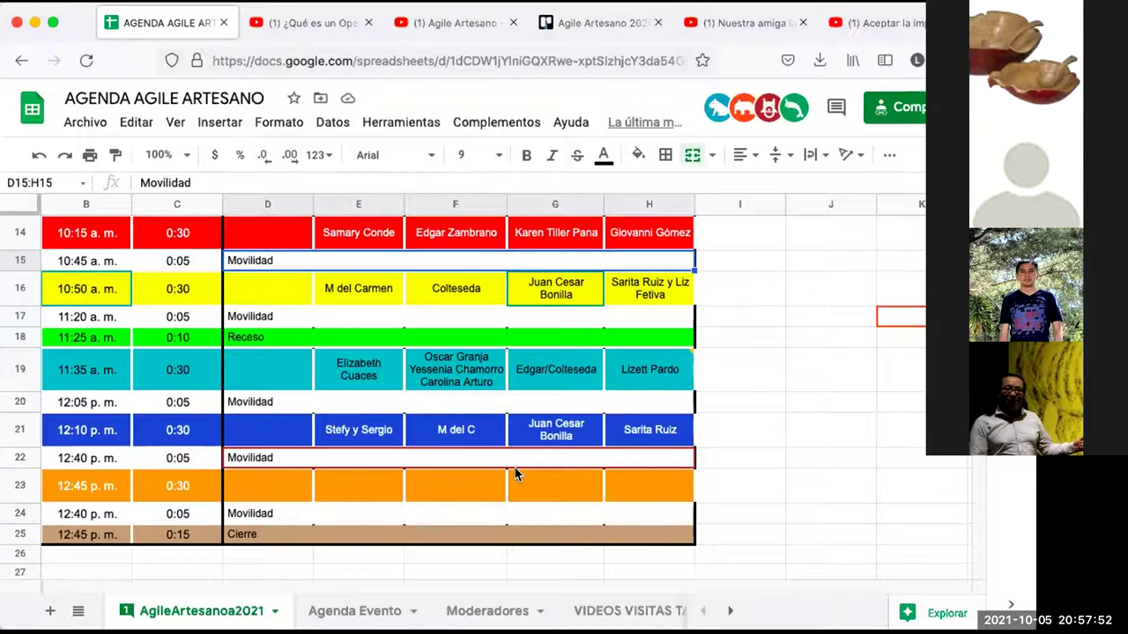
{"action": "scroll", "coordinate": [515, 474], "scroll_direction": "up", "scroll_amount": 1}
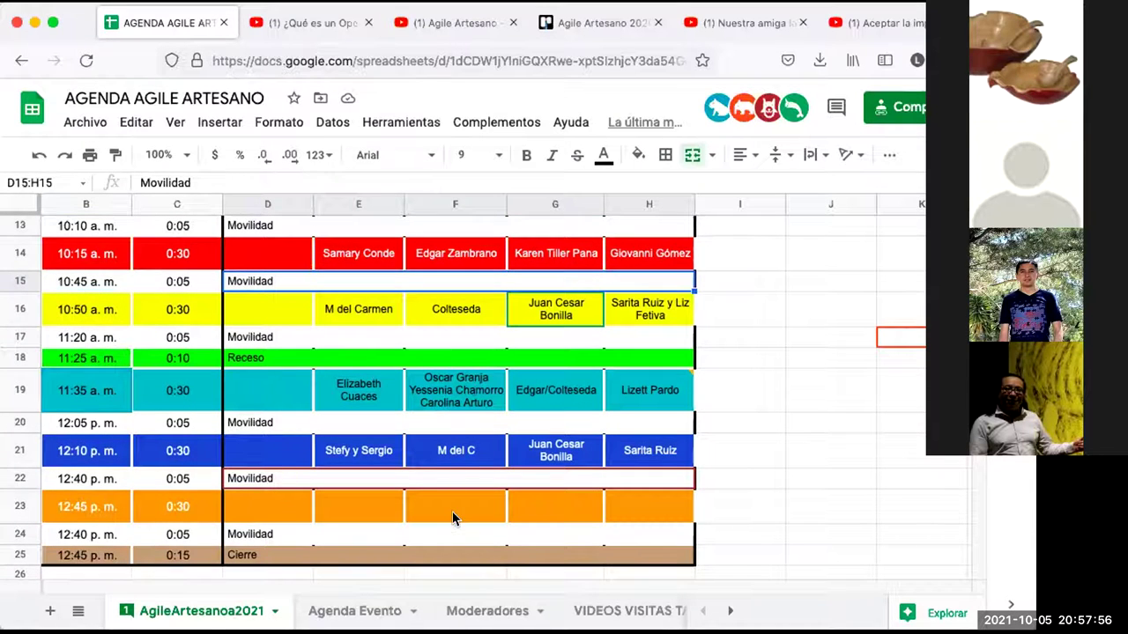
{"action": "scroll", "coordinate": [452, 517], "scroll_direction": "down", "scroll_amount": 1}
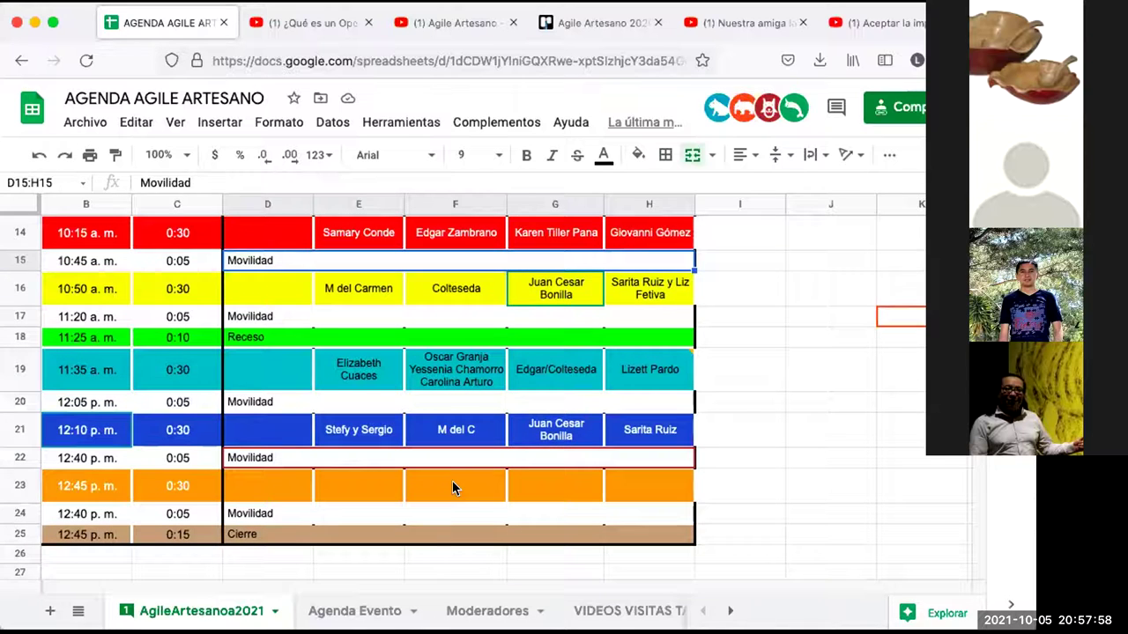
{"action": "left_click", "coordinate": [452, 489]}
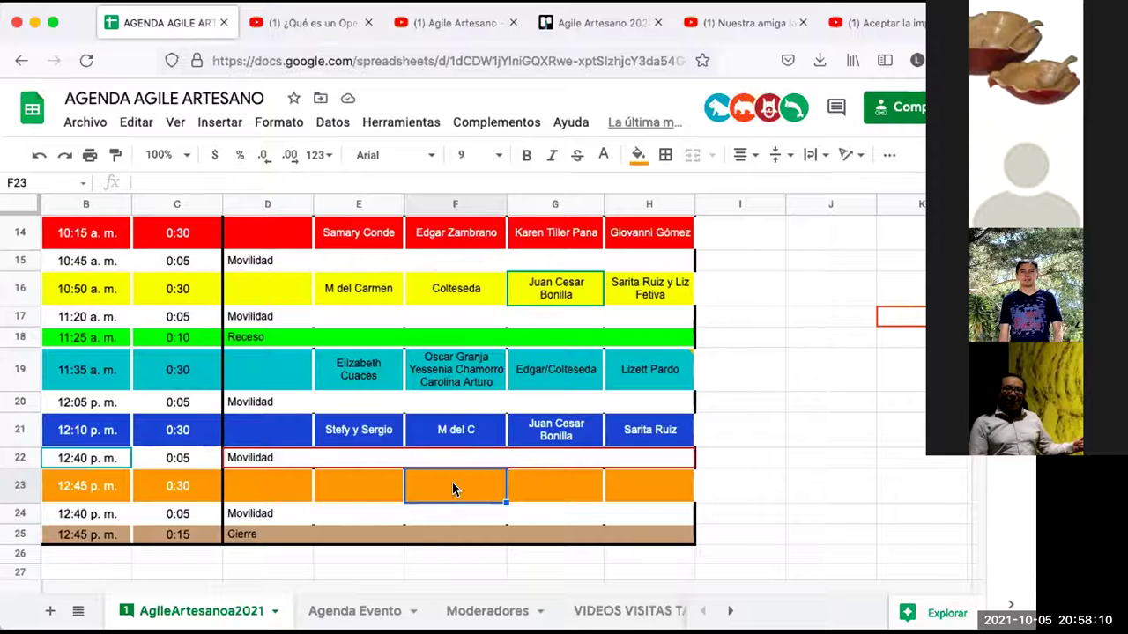
{"action": "scroll", "coordinate": [555, 476], "scroll_direction": "up", "scroll_amount": 1}
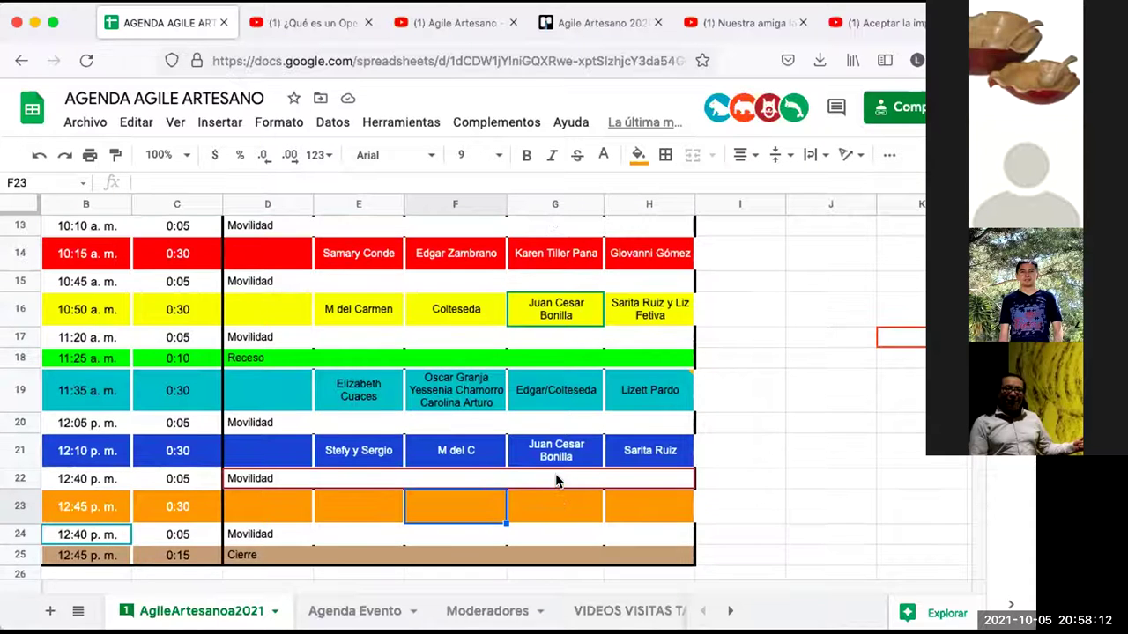
{"action": "scroll", "coordinate": [555, 481], "scroll_direction": "up", "scroll_amount": 3}
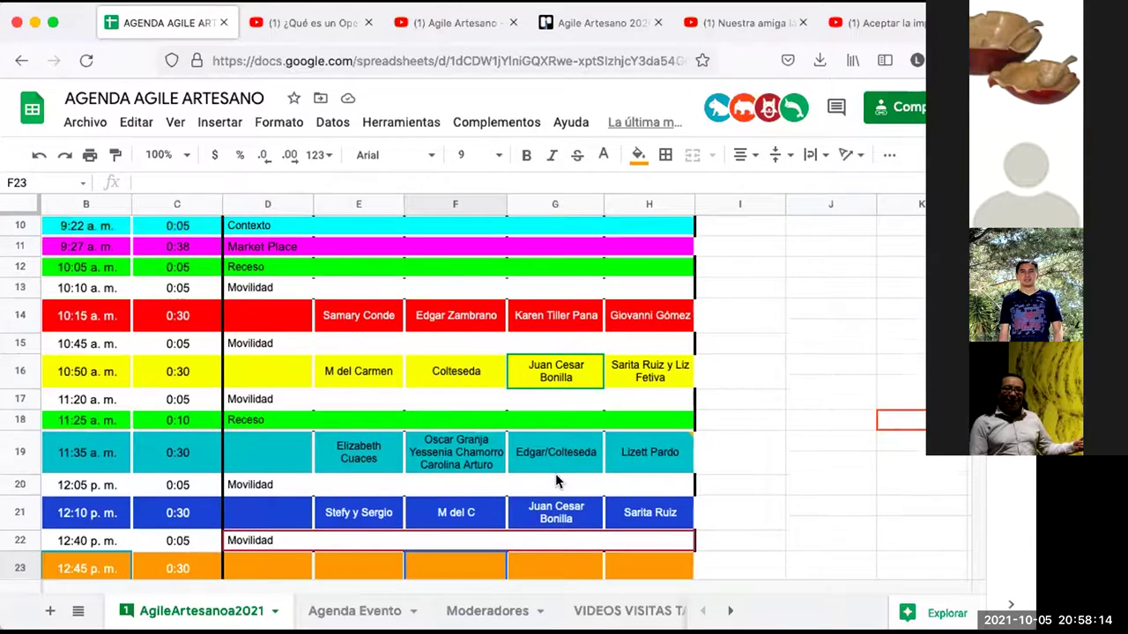
{"action": "scroll", "coordinate": [555, 480], "scroll_direction": "up", "scroll_amount": 1}
{"action": "scroll", "coordinate": [555, 476], "scroll_direction": "down", "scroll_amount": 3}
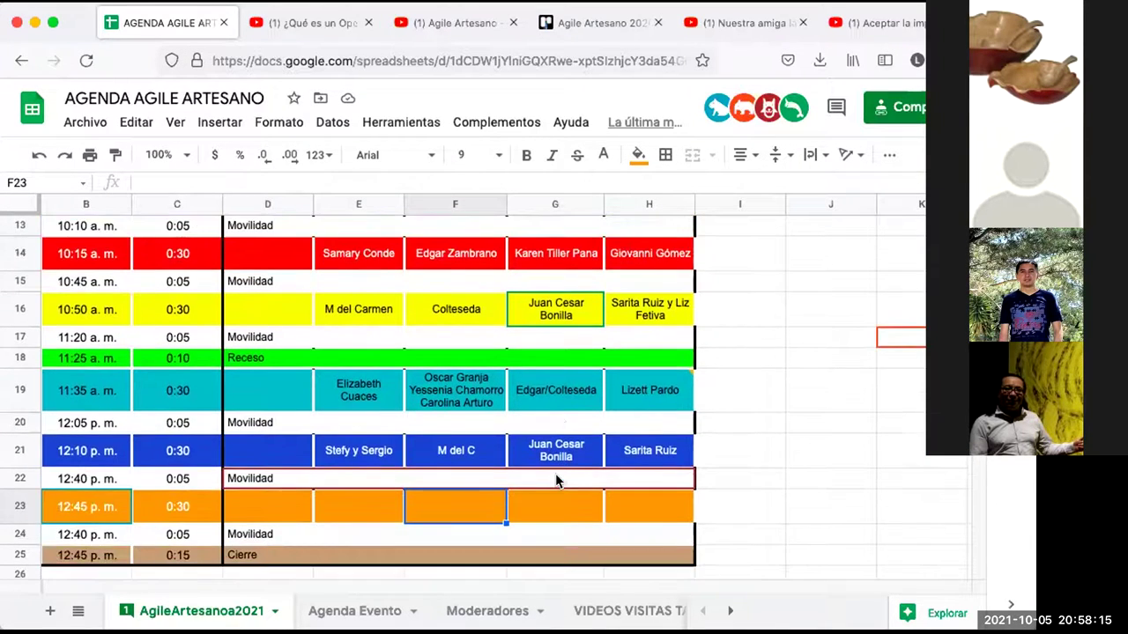
- Retime the final Movilidad row (B24) to 1:15 p.m. and Cierre (B25) to 1:20 p.m
{"action": "left_click", "coordinate": [336, 508]}
{"action": "key", "text": "Return"}
{"action": "scroll", "coordinate": [543, 502], "scroll_direction": "up", "scroll_amount": 5}
{"action": "scroll", "coordinate": [544, 502], "scroll_direction": "down", "scroll_amount": 5}
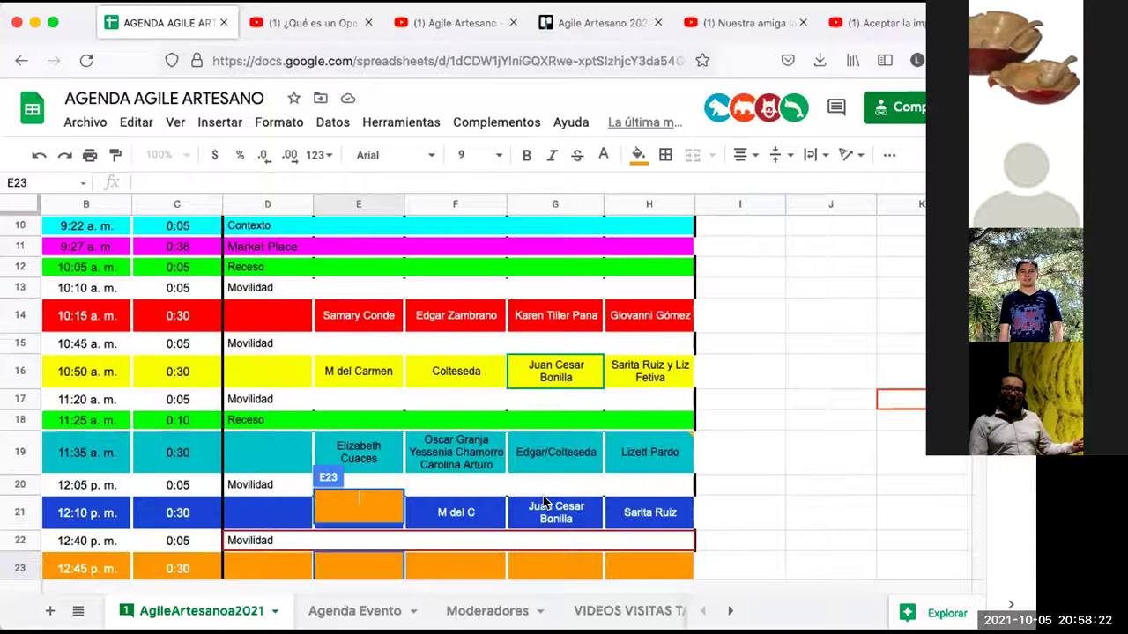
{"action": "scroll", "coordinate": [543, 502], "scroll_direction": "down", "scroll_amount": 1}
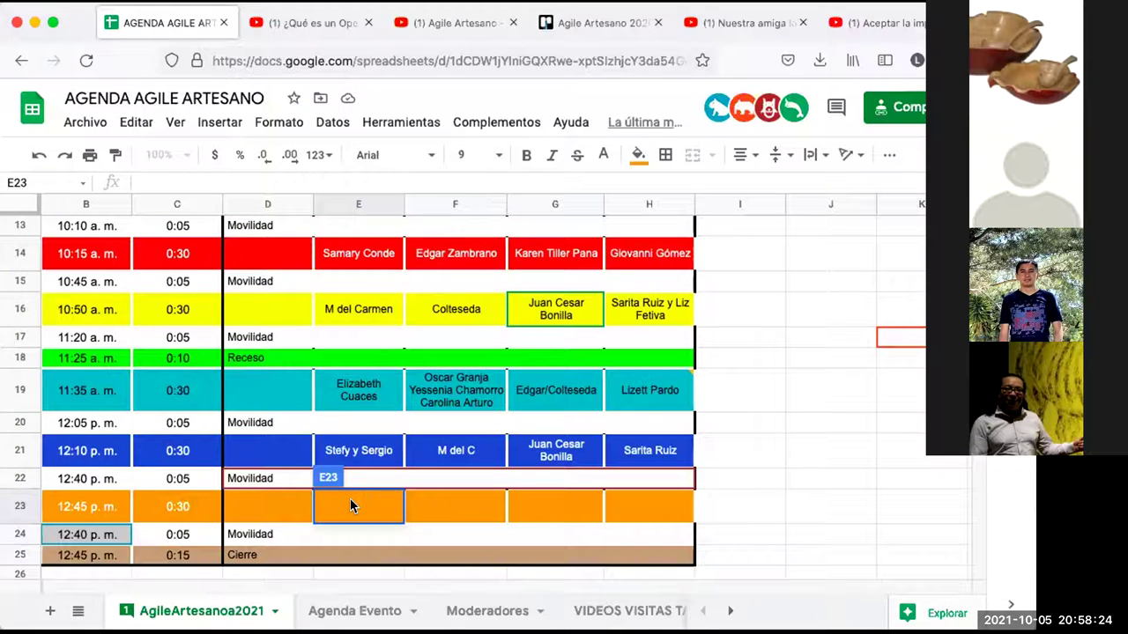
{"action": "left_click", "coordinate": [484, 526]}
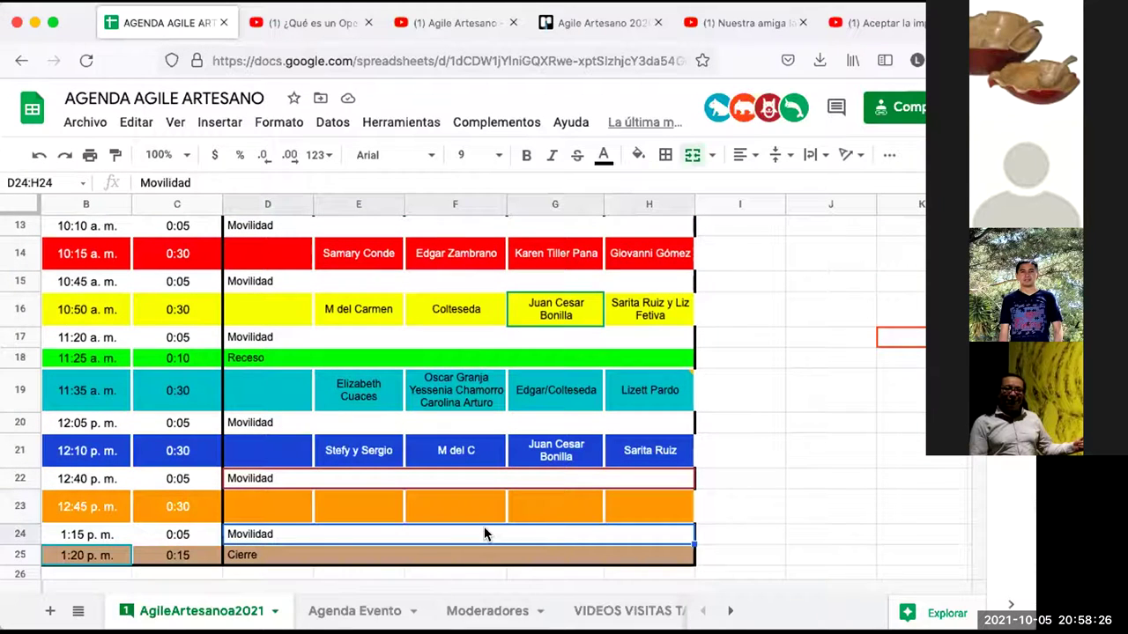
{"action": "left_click", "coordinate": [353, 508]}
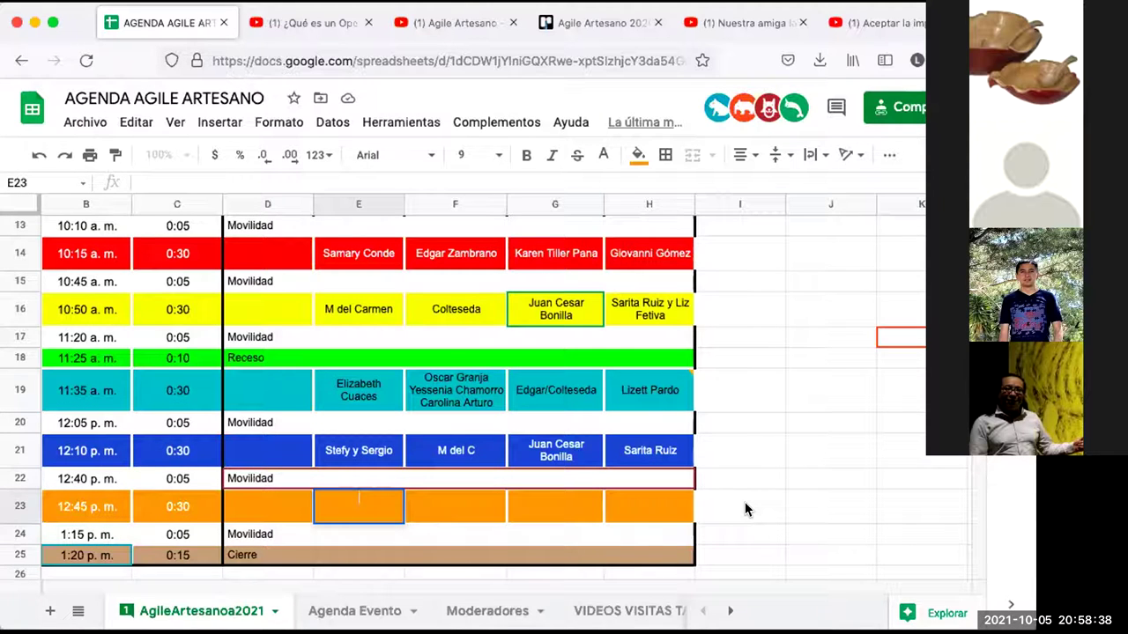
- Enter an artisan's name in cell H23, the fiba room for 12:45 p.m
{"action": "left_click", "coordinate": [650, 500]}
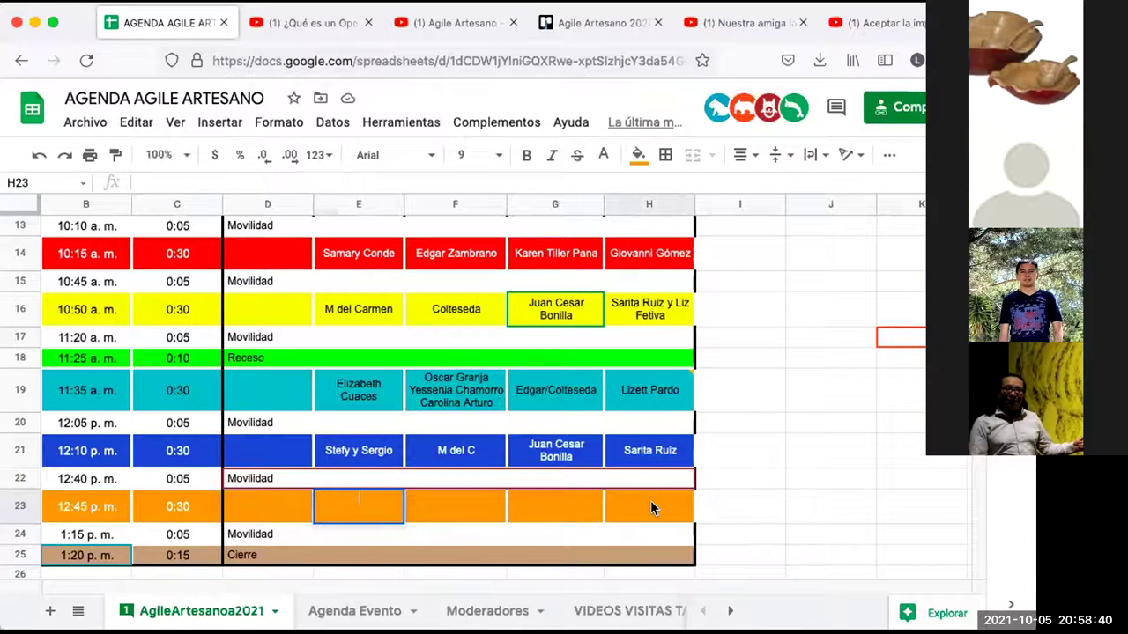
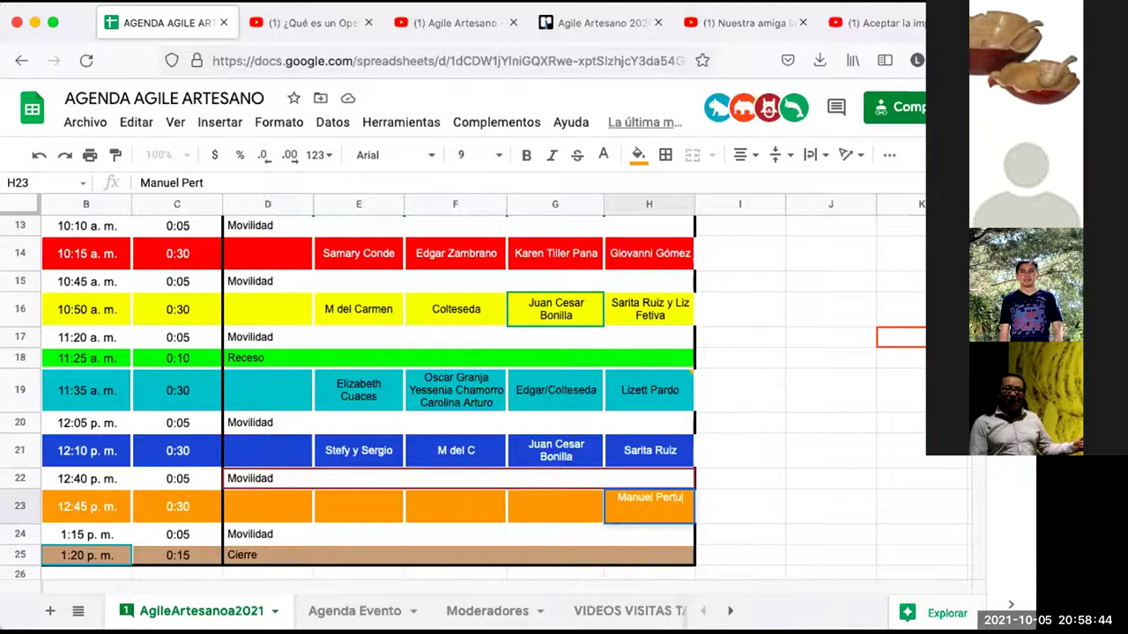
{"action": "left_click", "coordinate": [737, 510]}
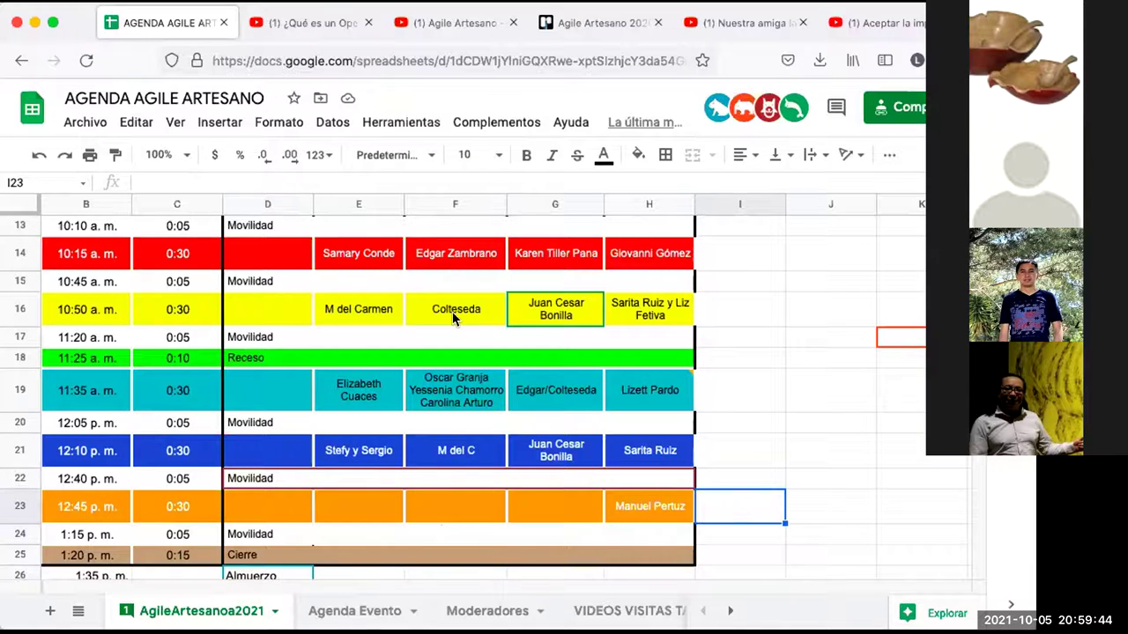
{"action": "scroll", "coordinate": [451, 370], "scroll_direction": "up", "scroll_amount": 2}
{"action": "scroll", "coordinate": [452, 319], "scroll_direction": "up", "scroll_amount": 4}
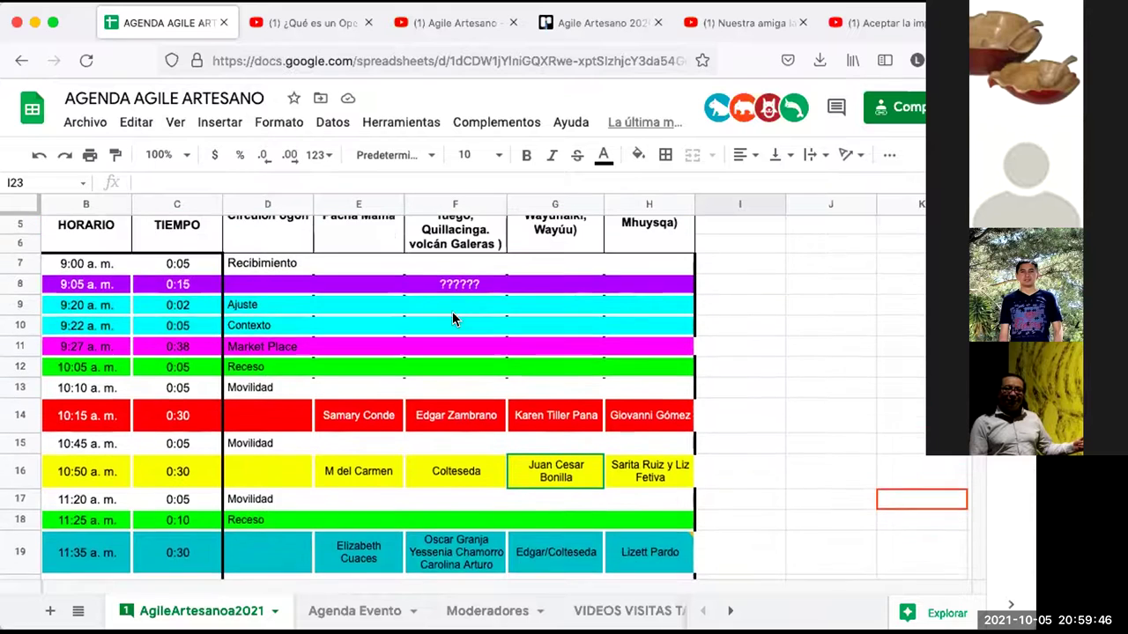
{"action": "scroll", "coordinate": [441, 338], "scroll_direction": "down", "scroll_amount": 5}
{"action": "scroll", "coordinate": [441, 343], "scroll_direction": "down", "scroll_amount": 1}
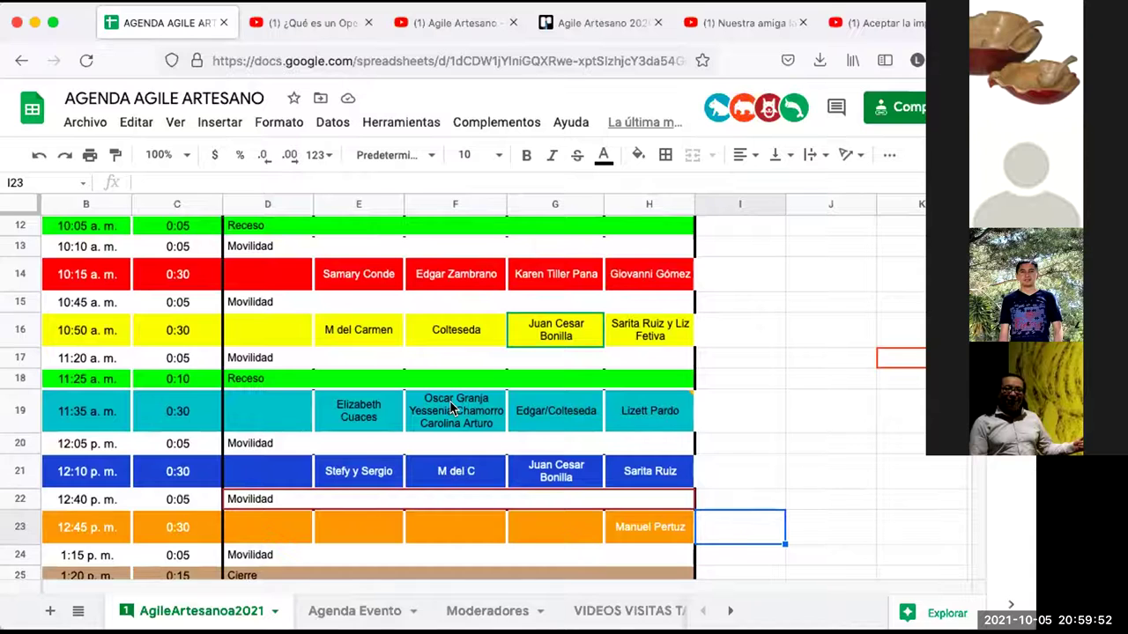
{"action": "scroll", "coordinate": [443, 506], "scroll_direction": "down", "scroll_amount": 1}
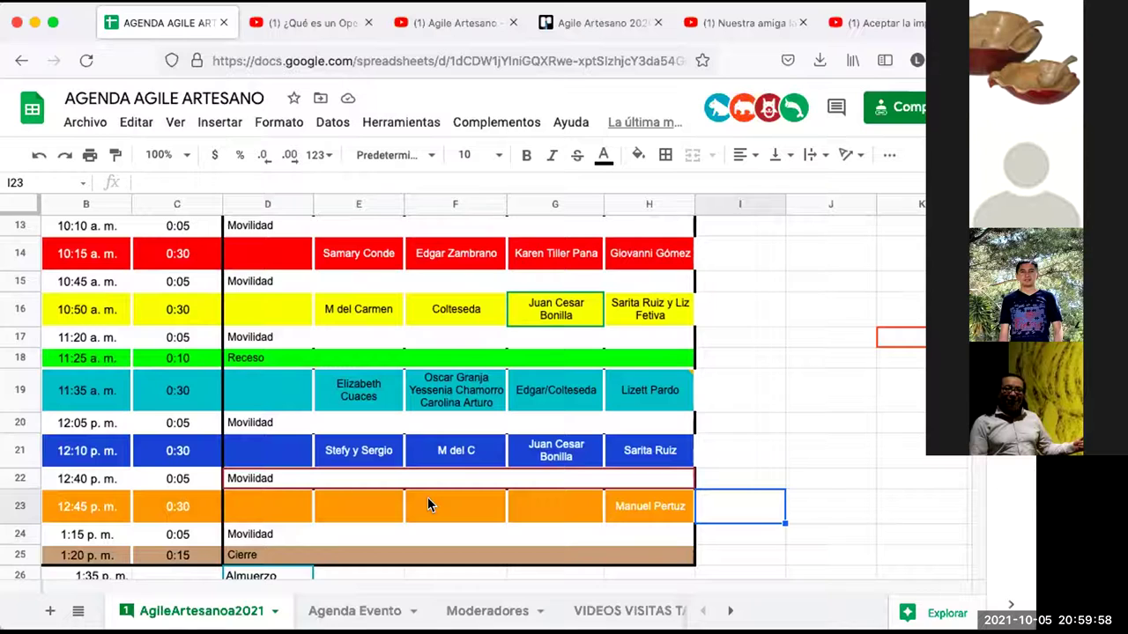
- Trim cell F19 so only the first artisan's name remains in the 11:35 slot
{"action": "double_click", "coordinate": [467, 390]}
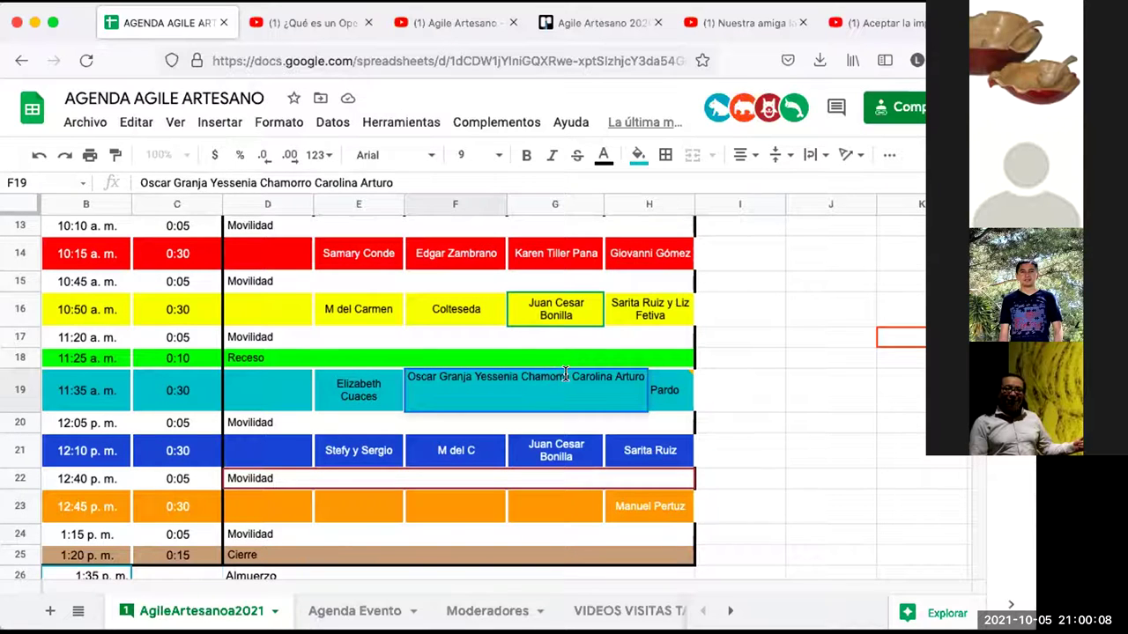
{"action": "key", "text": "BackSpace"}
{"action": "key", "text": "BackSpace"}
{"action": "key", "text": "BackSpace"}
{"action": "key", "text": "BackSpace"}
{"action": "key", "text": "BackSpace"}
{"action": "key", "text": "BackSpace"}
{"action": "key", "text": "BackSpace"}
{"action": "key", "text": "BackSpace"}
{"action": "key", "text": "BackSpace"}
{"action": "key", "text": "BackSpace"}
{"action": "key", "text": "BackSpace"}
{"action": "key", "text": "BackSpace"}
{"action": "key", "text": "BackSpace"}
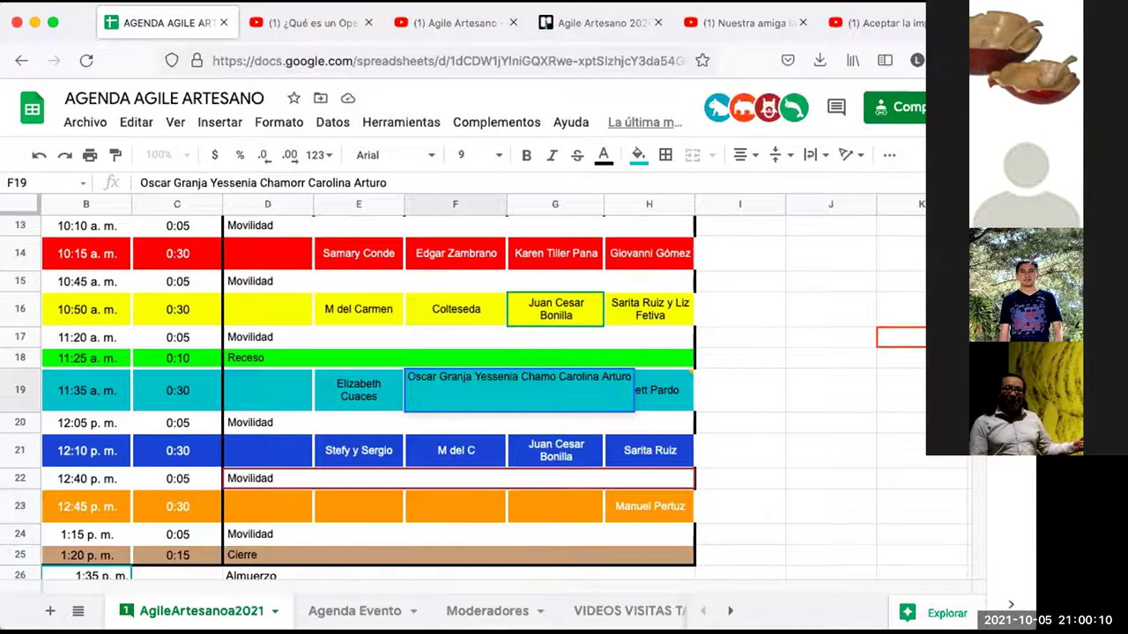
{"action": "key", "text": "BackSpace"}
{"action": "key", "text": "BackSpace"}
{"action": "key", "text": "BackSpace"}
{"action": "key", "text": "BackSpace"}
{"action": "key", "text": "BackSpace"}
{"action": "key", "text": "BackSpace"}
{"action": "key", "text": "BackSpace"}
{"action": "key", "text": "BackSpace"}
{"action": "key", "text": "BackSpace"}
{"action": "key", "text": "BackSpace"}
{"action": "key", "text": "BackSpace"}
{"action": "key", "text": "BackSpace"}
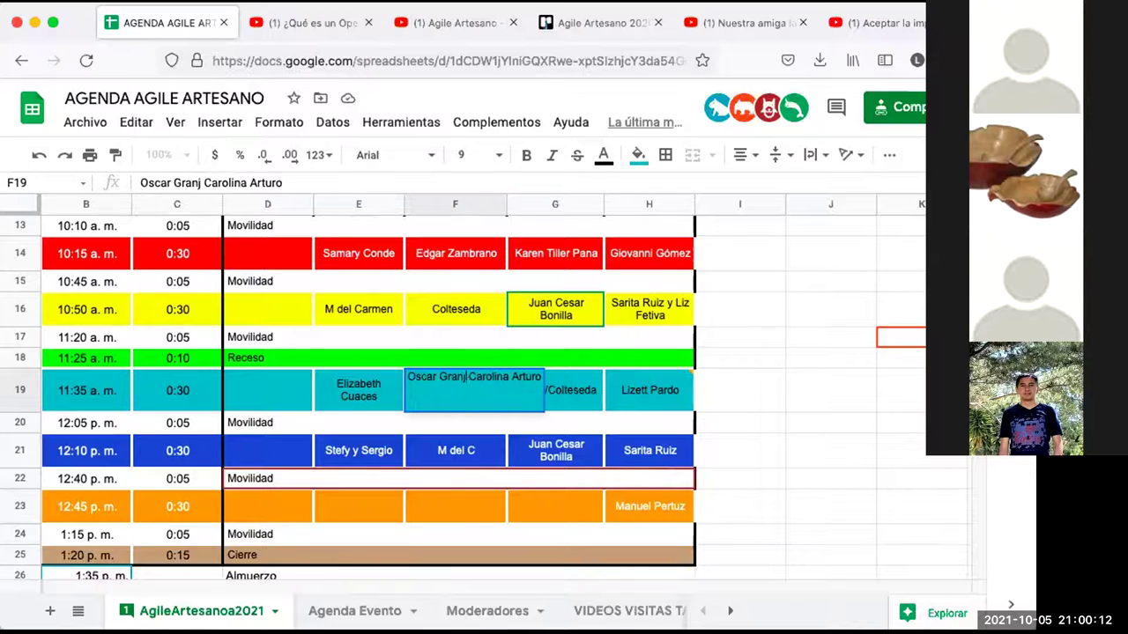
{"action": "key", "text": "BackSpace"}
{"action": "key", "text": "BackSpace"}
{"action": "key", "text": "BackSpace"}
{"action": "key", "text": "BackSpace"}
{"action": "key", "text": "BackSpace"}
{"action": "key", "text": "BackSpace"}
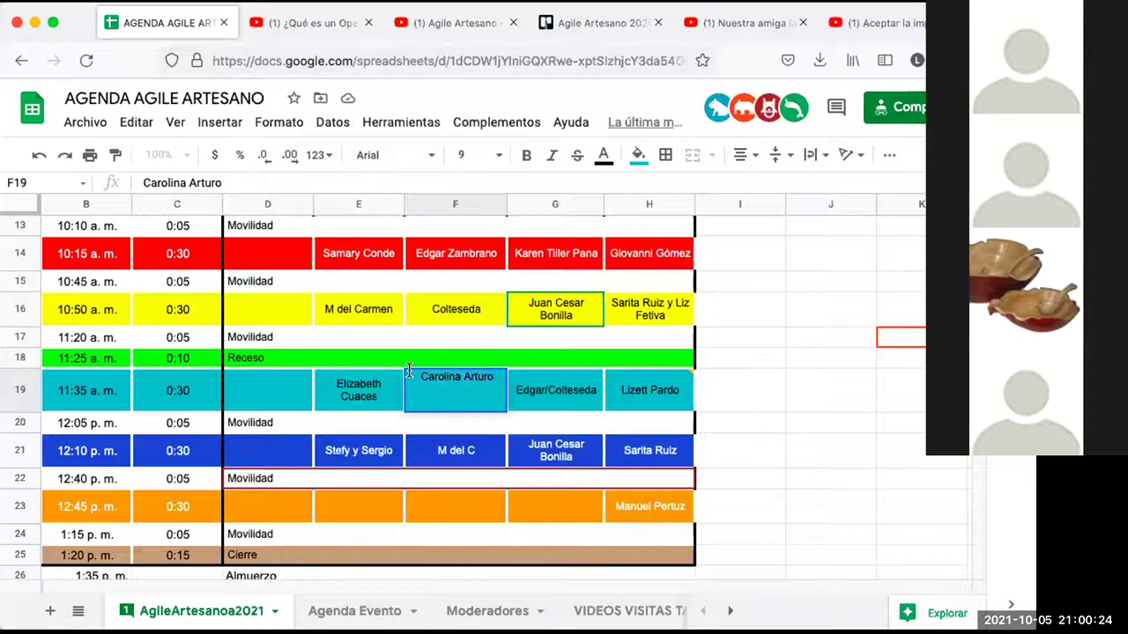
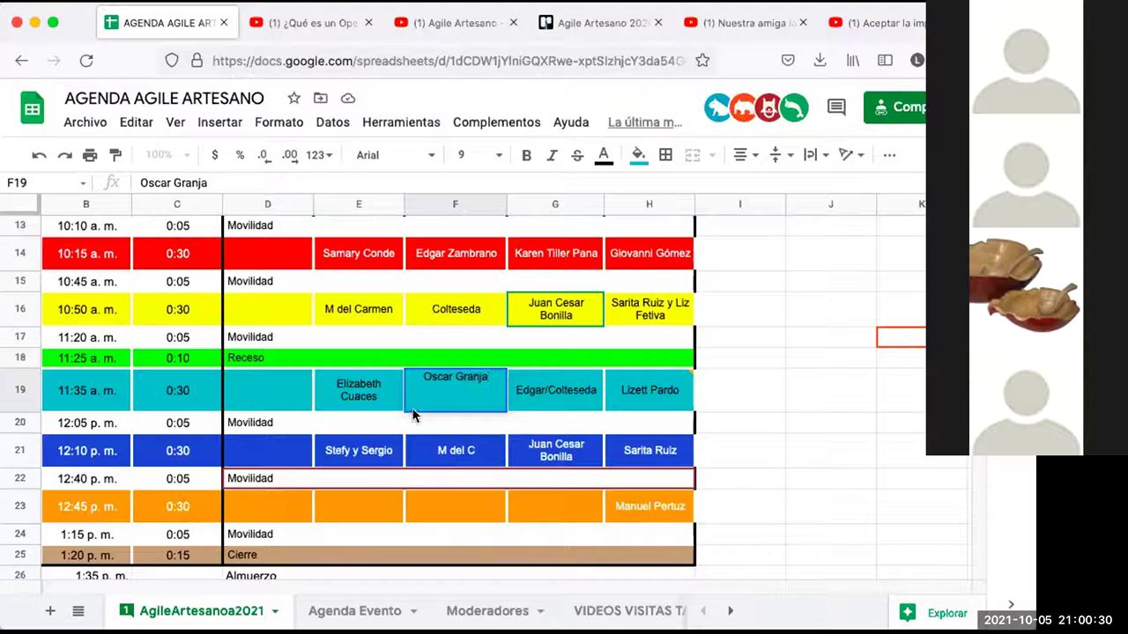
- Put the last artisan's name into cell F23, the 12:45 p.m. slot
{"action": "left_click", "coordinate": [423, 502]}
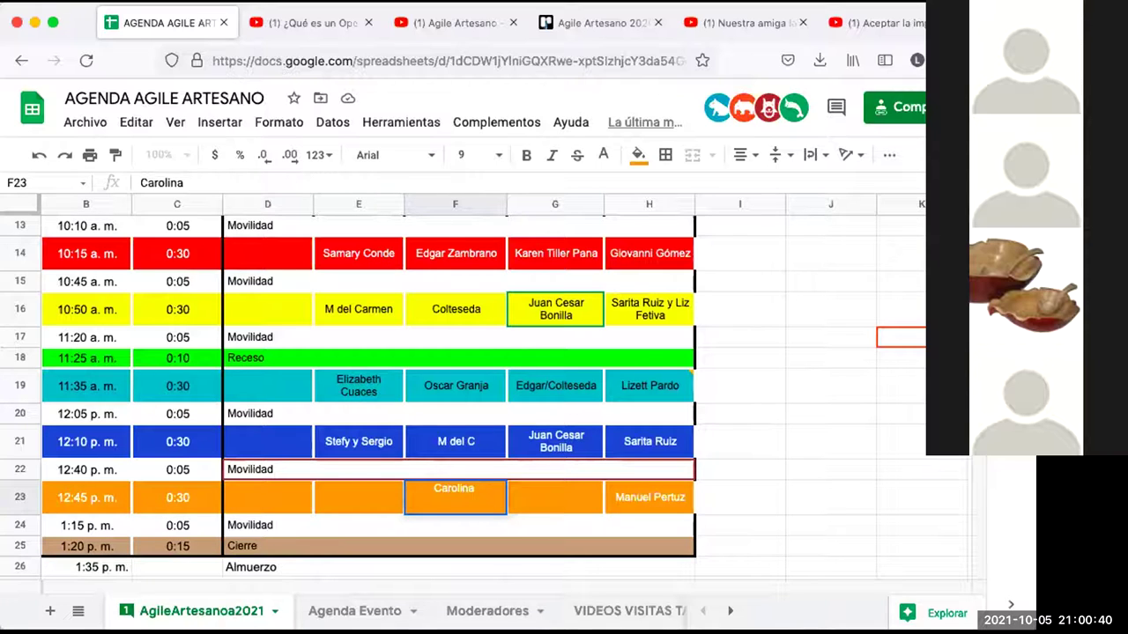
{"action": "left_click", "coordinate": [470, 517]}
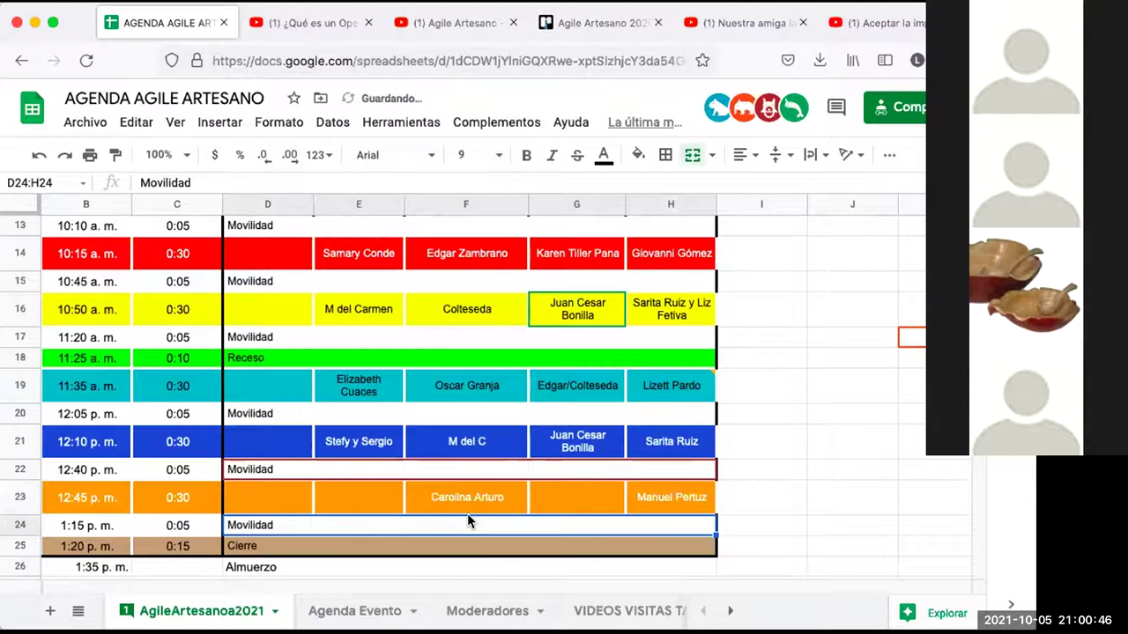
- Review the finished agenda, then switch to the Agile Artesano 2020 Trello board
{"action": "scroll", "coordinate": [467, 521], "scroll_direction": "up", "scroll_amount": 3}
{"action": "scroll", "coordinate": [467, 522], "scroll_direction": "down", "scroll_amount": 4}
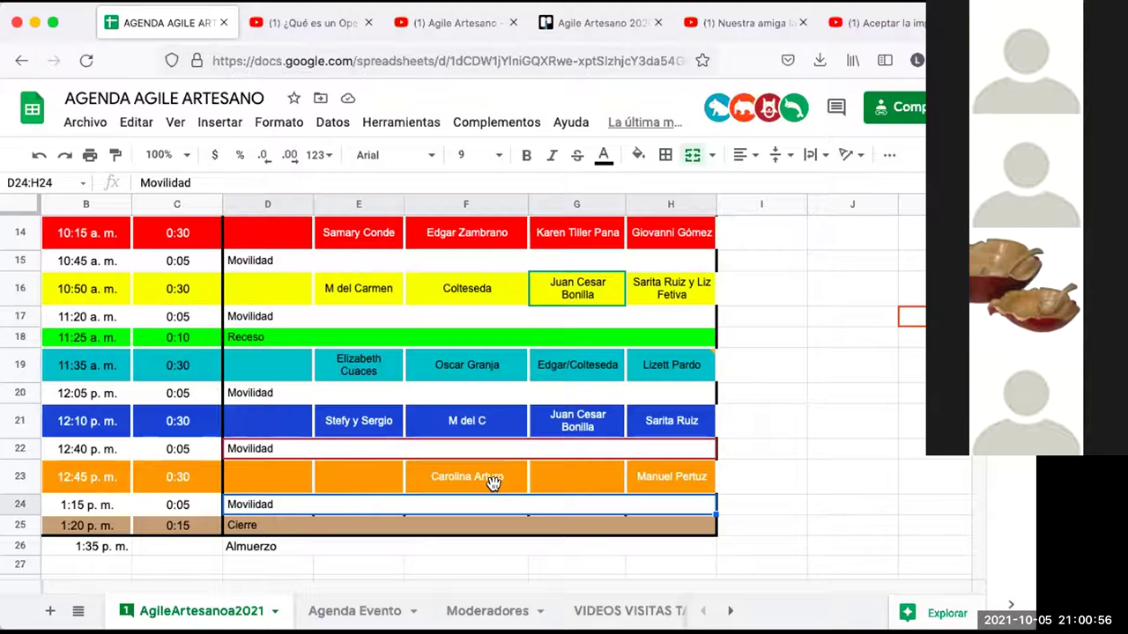
{"action": "scroll", "coordinate": [567, 451], "scroll_direction": "up", "scroll_amount": 1}
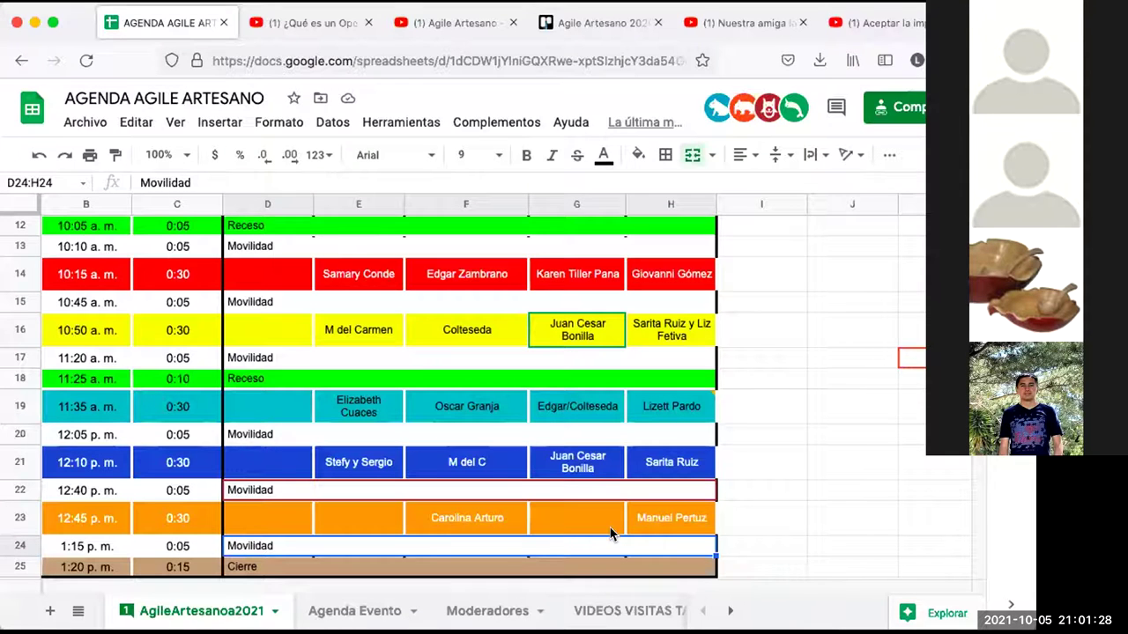
{"action": "scroll", "coordinate": [582, 532], "scroll_direction": "down", "scroll_amount": 1}
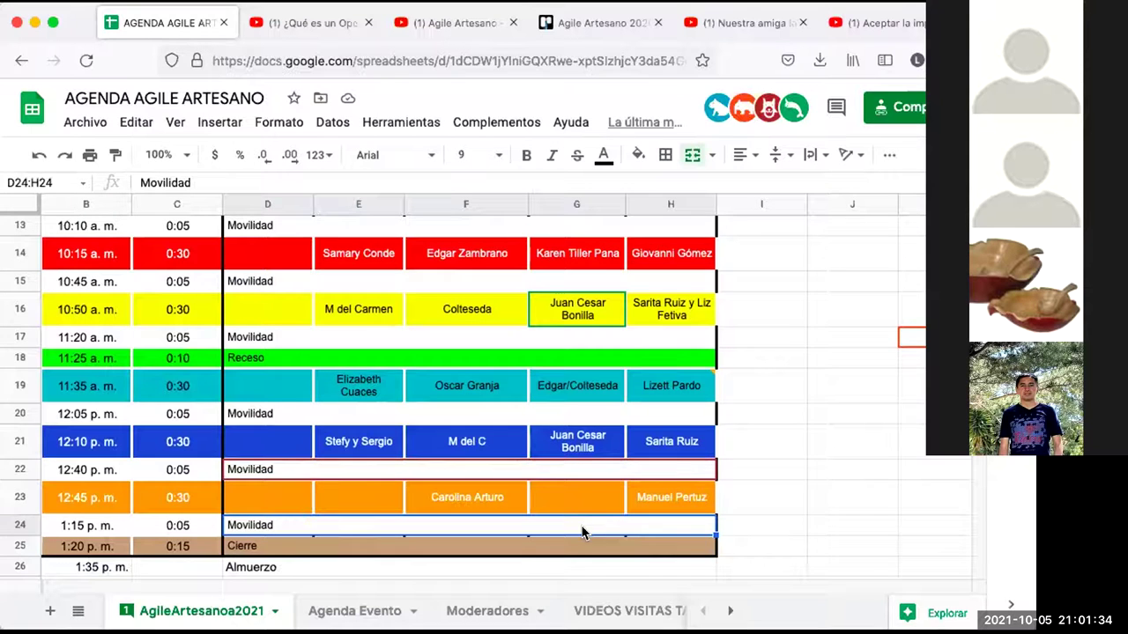
{"action": "scroll", "coordinate": [570, 416], "scroll_direction": "up", "scroll_amount": 2}
{"action": "scroll", "coordinate": [570, 417], "scroll_direction": "down", "scroll_amount": 3}
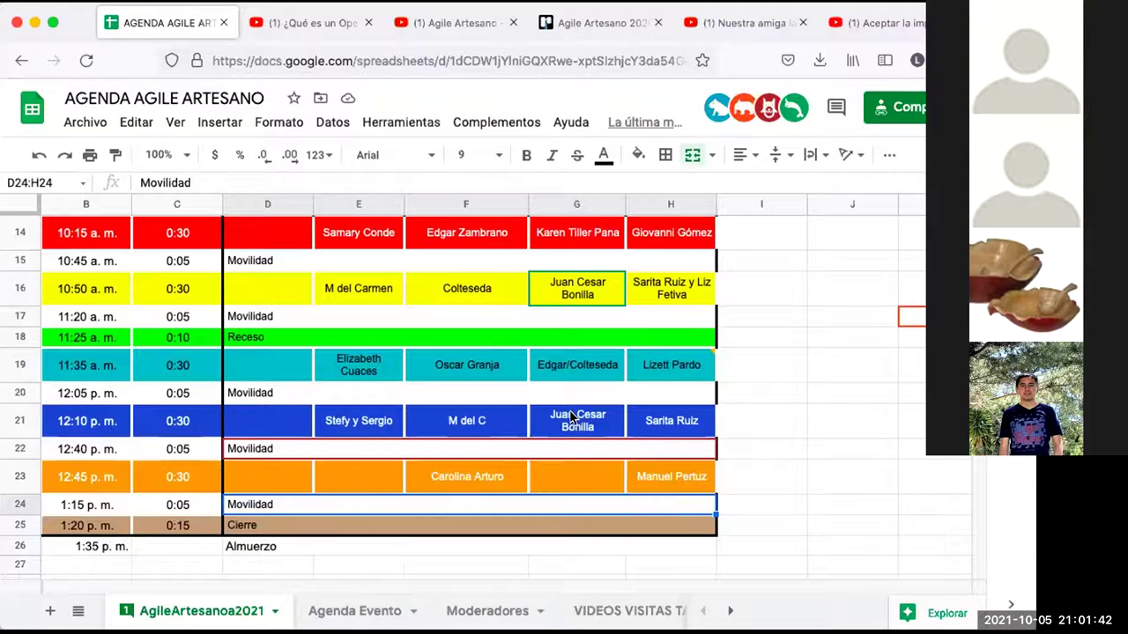
{"action": "scroll", "coordinate": [571, 417], "scroll_direction": "up", "scroll_amount": 1}
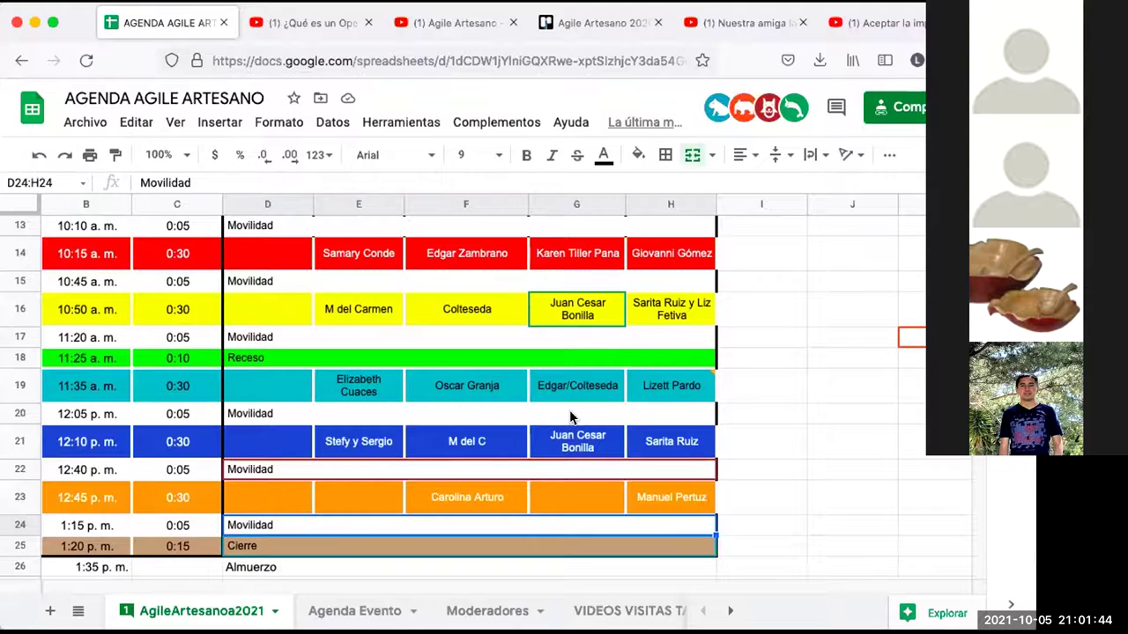
{"action": "scroll", "coordinate": [571, 417], "scroll_direction": "down", "scroll_amount": 2}
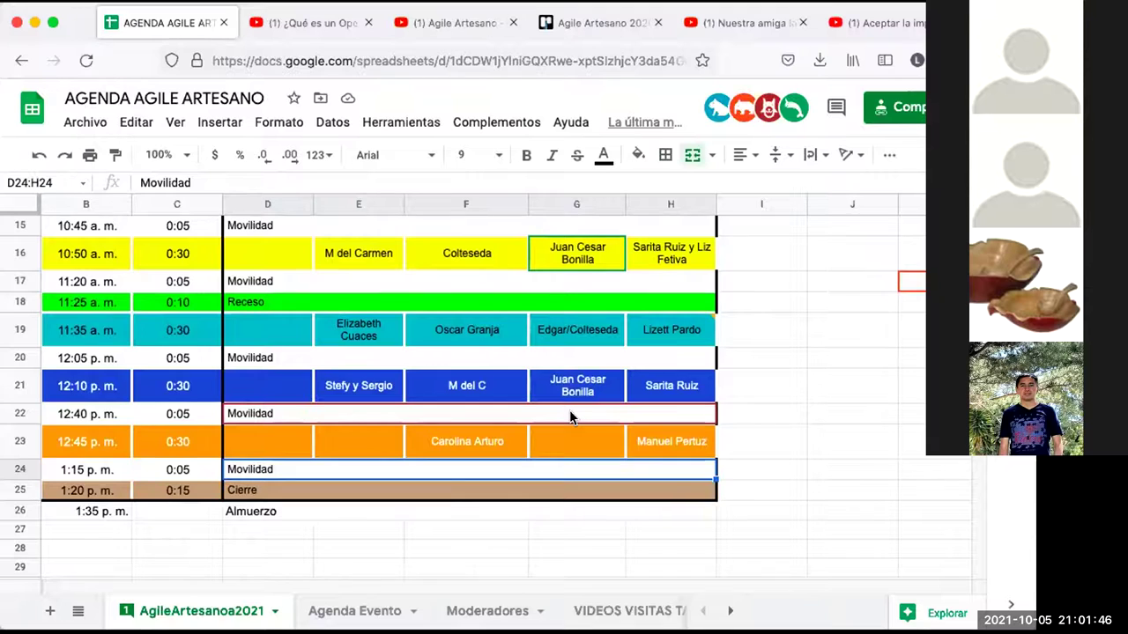
{"action": "scroll", "coordinate": [570, 416], "scroll_direction": "up", "scroll_amount": 3}
{"action": "scroll", "coordinate": [570, 417], "scroll_direction": "up", "scroll_amount": 2}
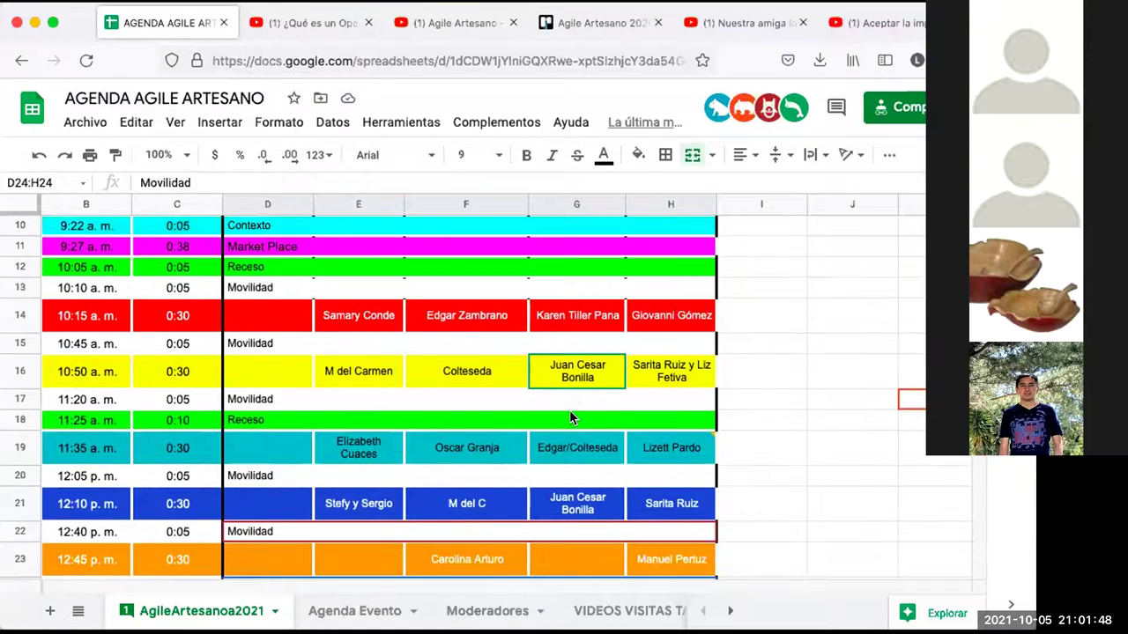
{"action": "scroll", "coordinate": [570, 417], "scroll_direction": "down", "scroll_amount": 2}
{"action": "scroll", "coordinate": [570, 417], "scroll_direction": "up", "scroll_amount": 3}
{"action": "scroll", "coordinate": [569, 417], "scroll_direction": "down", "scroll_amount": 3}
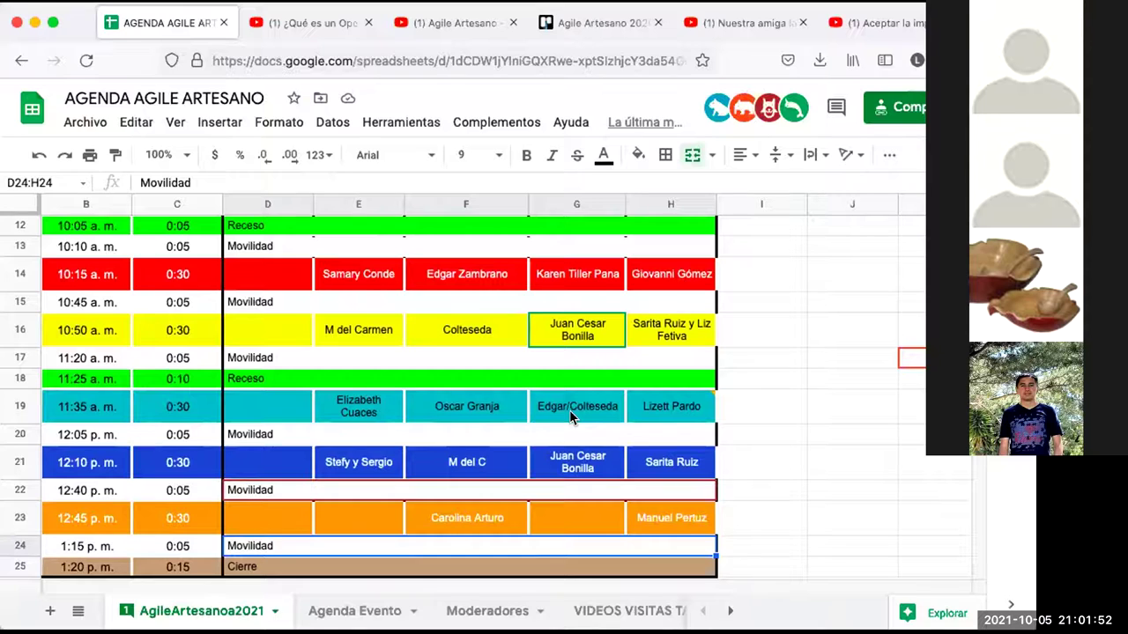
{"action": "scroll", "coordinate": [569, 416], "scroll_direction": "down", "scroll_amount": 1}
{"action": "scroll", "coordinate": [565, 471], "scroll_direction": "down", "scroll_amount": 1}
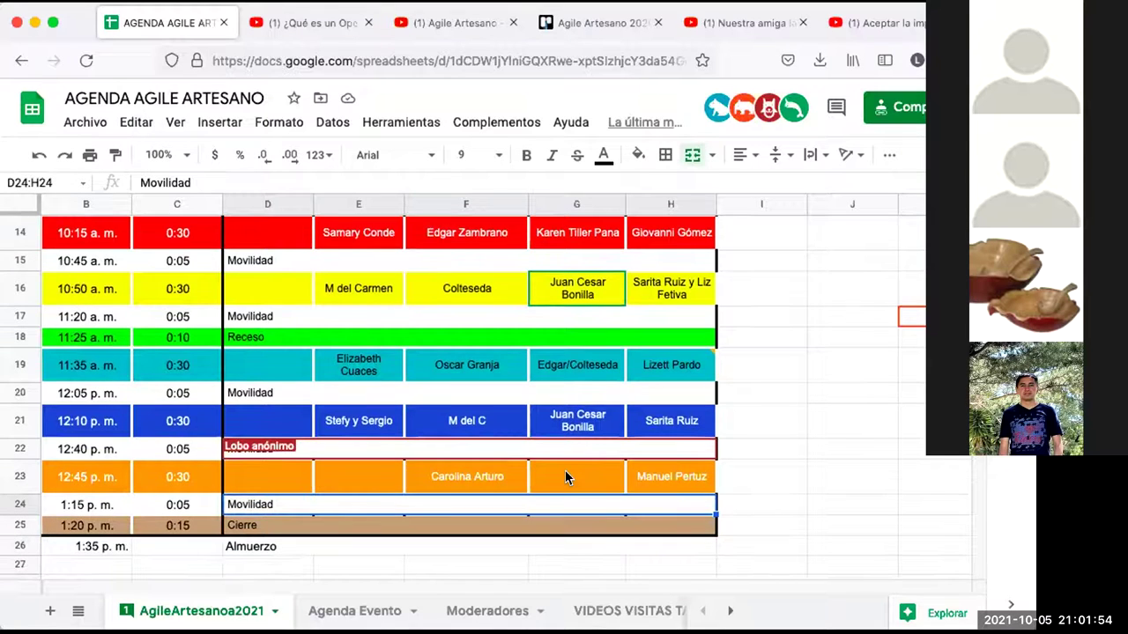
{"action": "scroll", "coordinate": [565, 470], "scroll_direction": "up", "scroll_amount": 3}
{"action": "scroll", "coordinate": [566, 476], "scroll_direction": "up", "scroll_amount": 4}
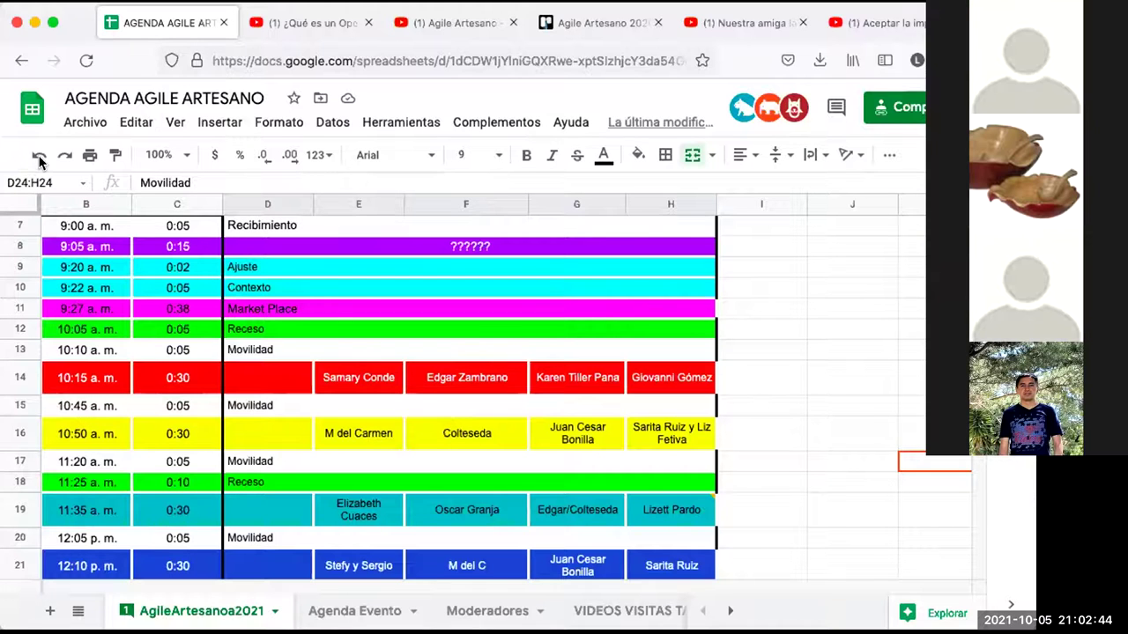
{"action": "left_click", "coordinate": [583, 27]}
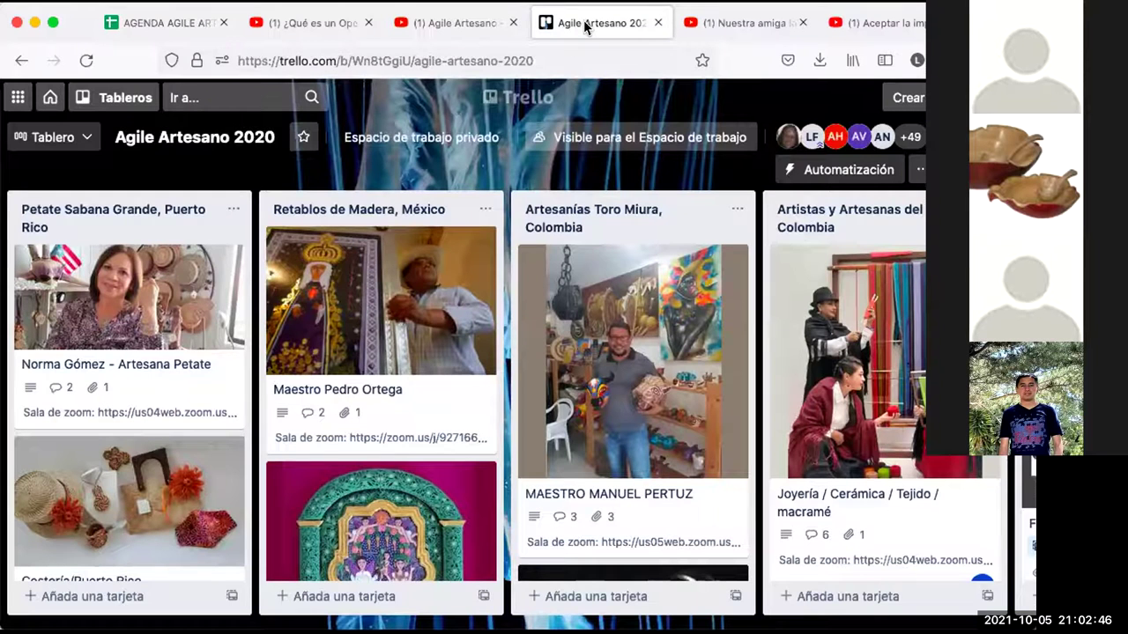